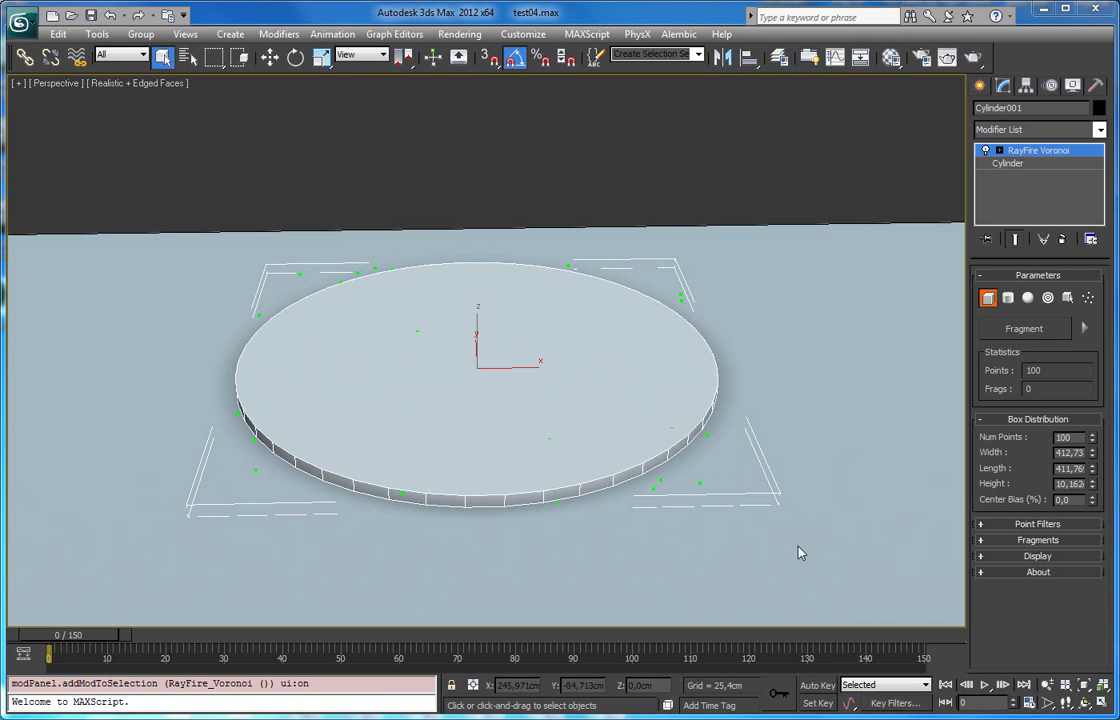
Expand the point filter settings of the RayFire Voronoi modifier and show the disc in wireframe
alt+middle_drag(528, 316, 610, 378)
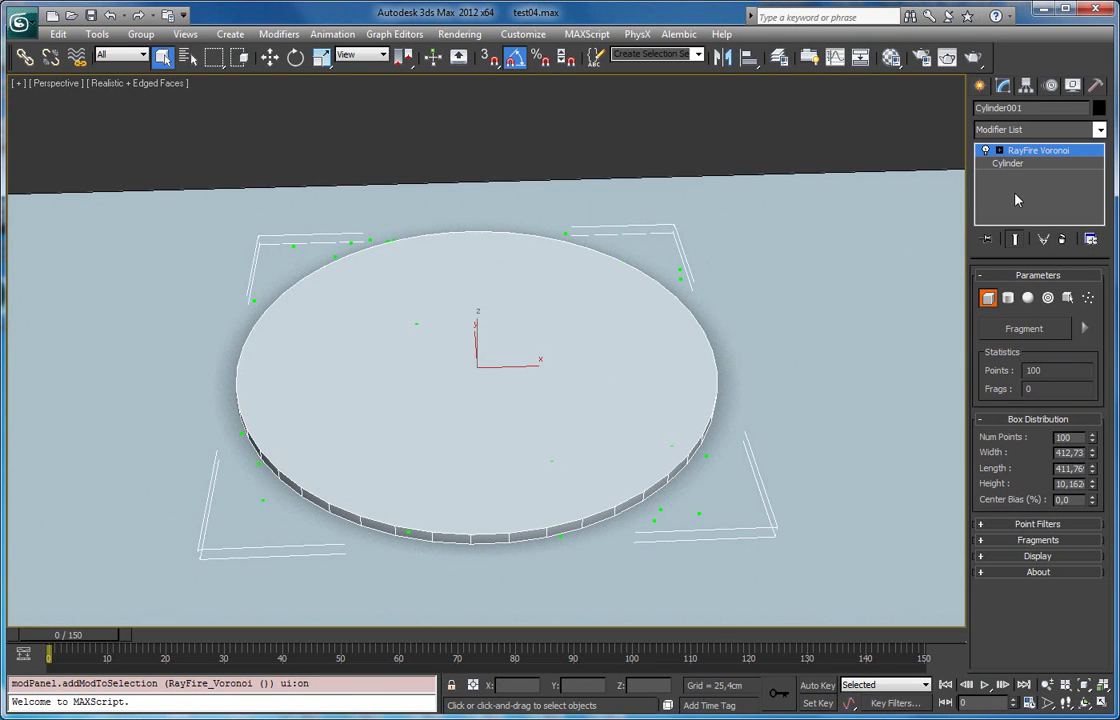
click(1032, 524)
scroll(1012, 452, up, 1)
scroll(1012, 452, down, 1)
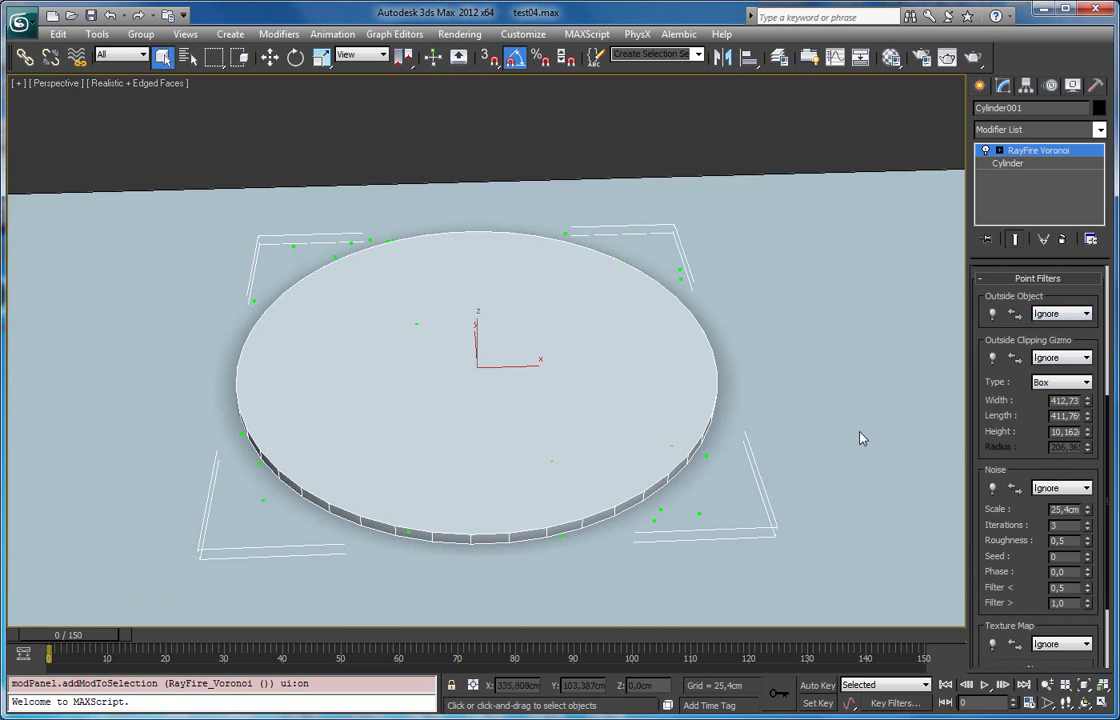
key(F3)
alt+middle_drag(665, 357, 670, 367)
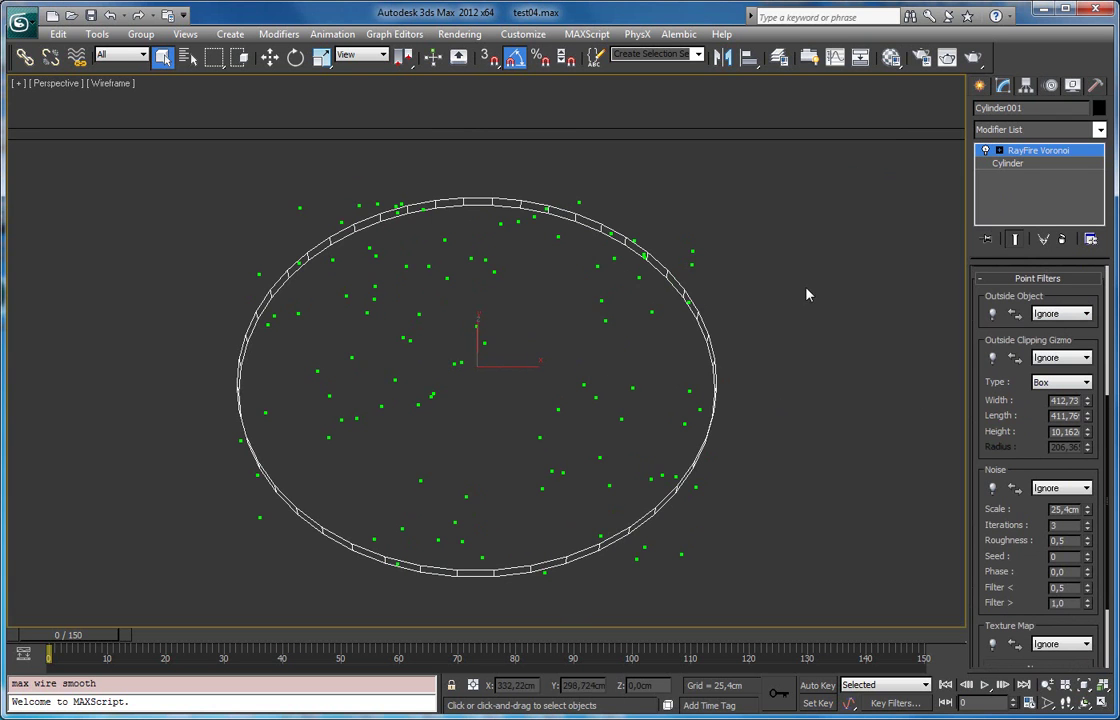
Fragment the disc and switch the point distribution from box to cylindrical
middle_drag(714, 297, 724, 285)
drag(1012, 407, 1028, 654)
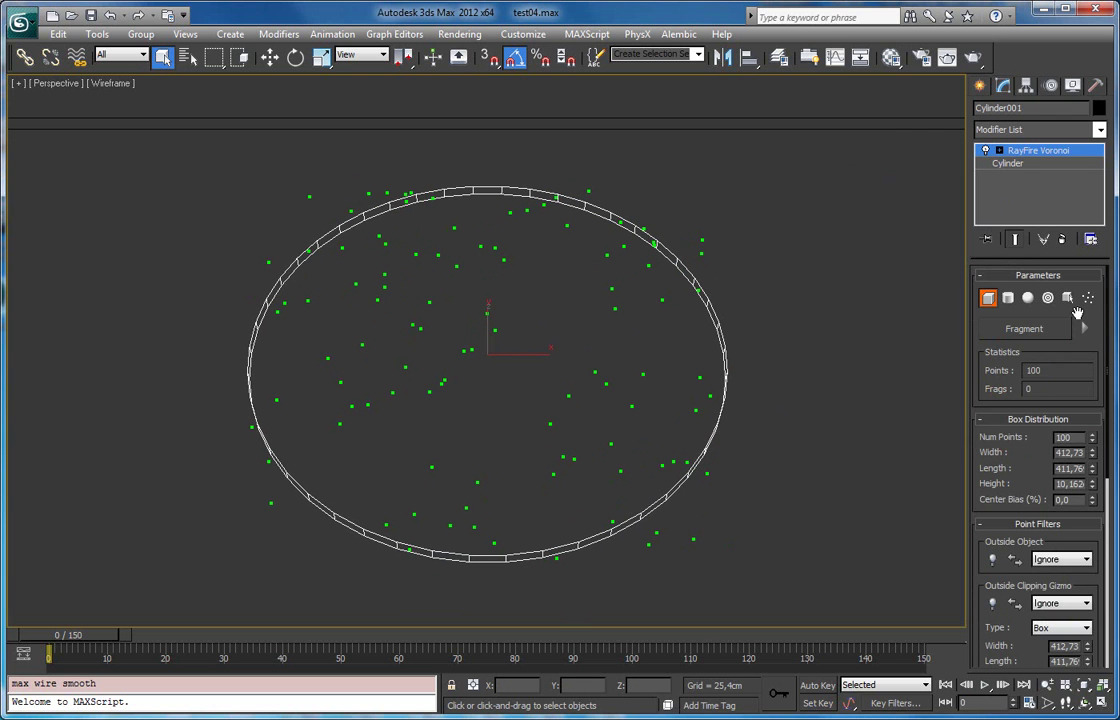
click(1037, 336)
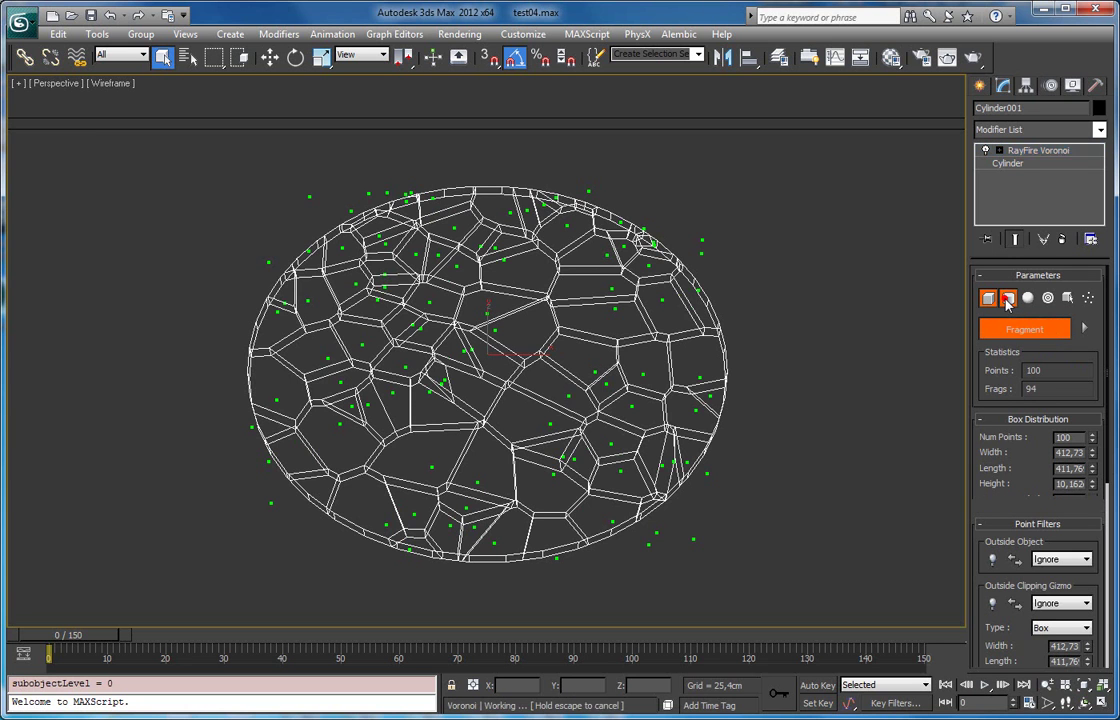
click(1008, 298)
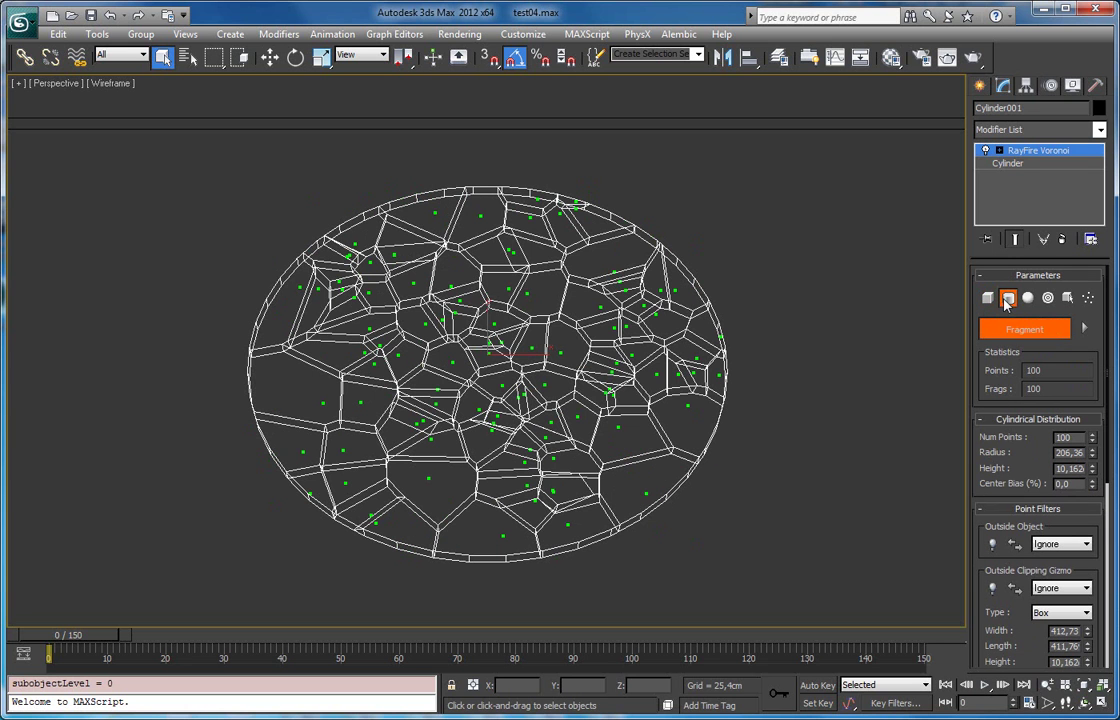
Activate the modifier's Inner Faces level and set the cylindrical distribution to 1000 points
click(998, 151)
click(1038, 176)
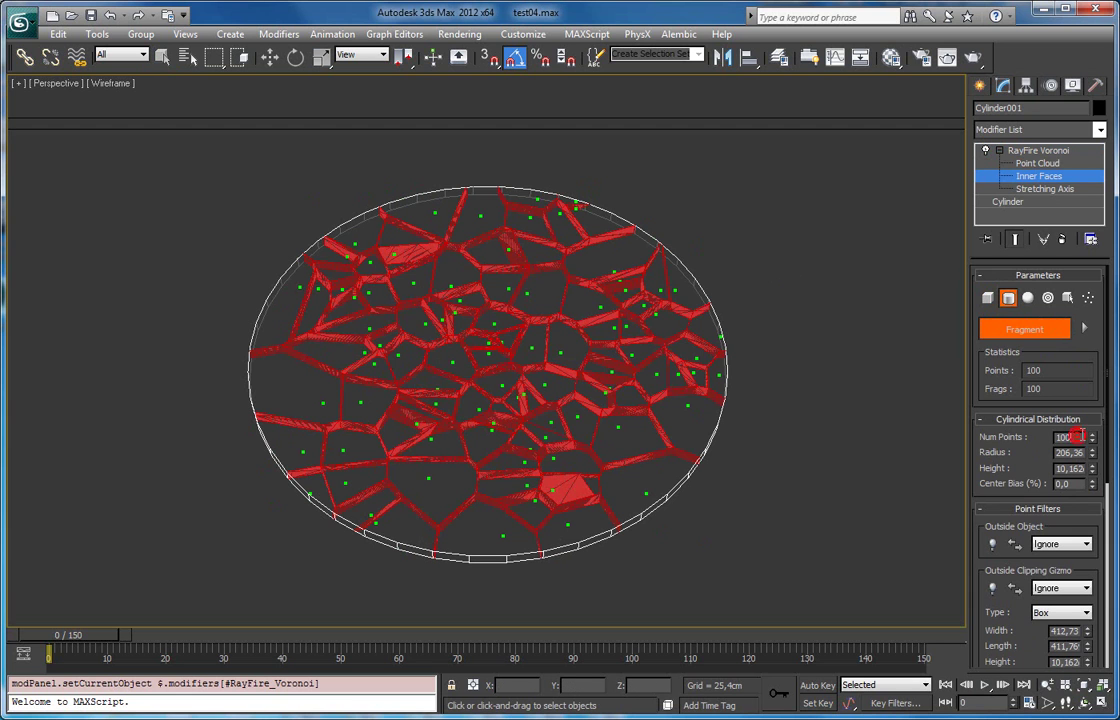
key(Return)
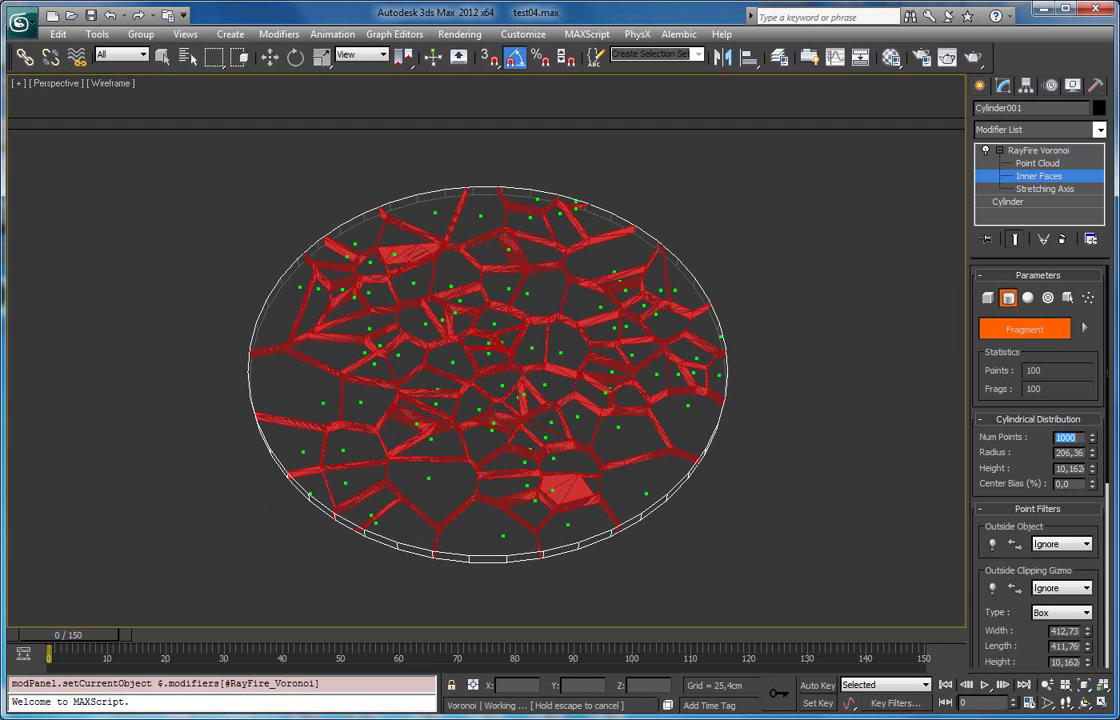
Activate the Point Cloud level and show the fragmented disc shaded with edged faces
click(1037, 163)
key(F3)
key(F4)
scroll(679, 286, up, 3)
alt+middle_drag(648, 328, 492, 293)
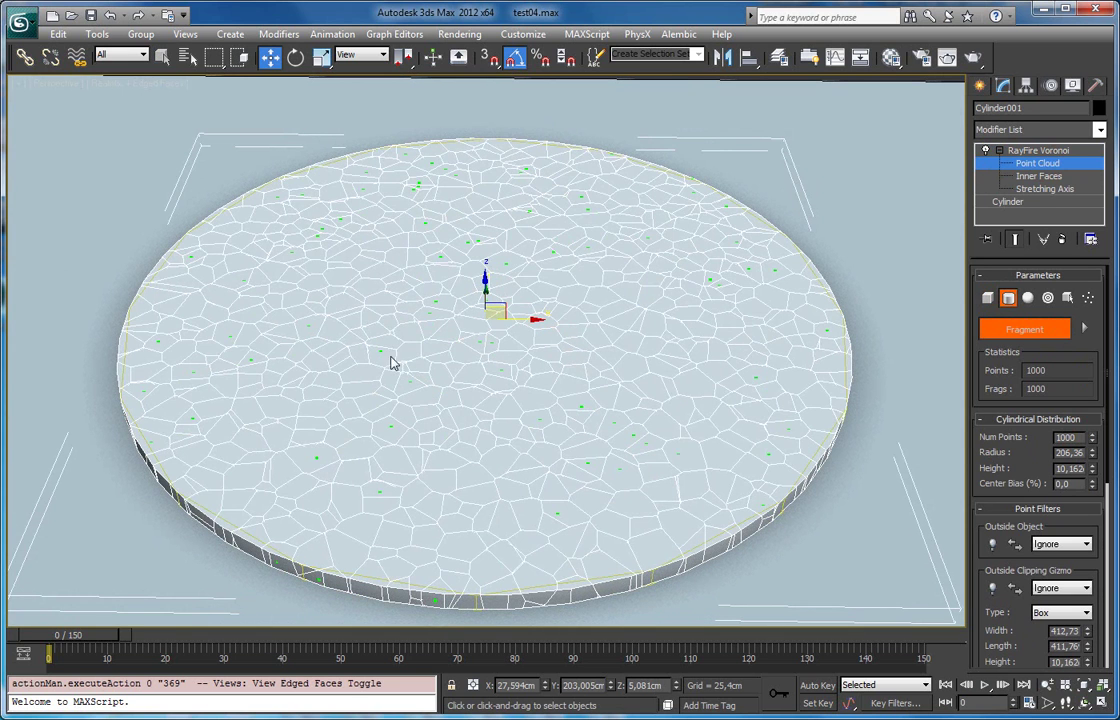
middle_drag(600, 384, 603, 364)
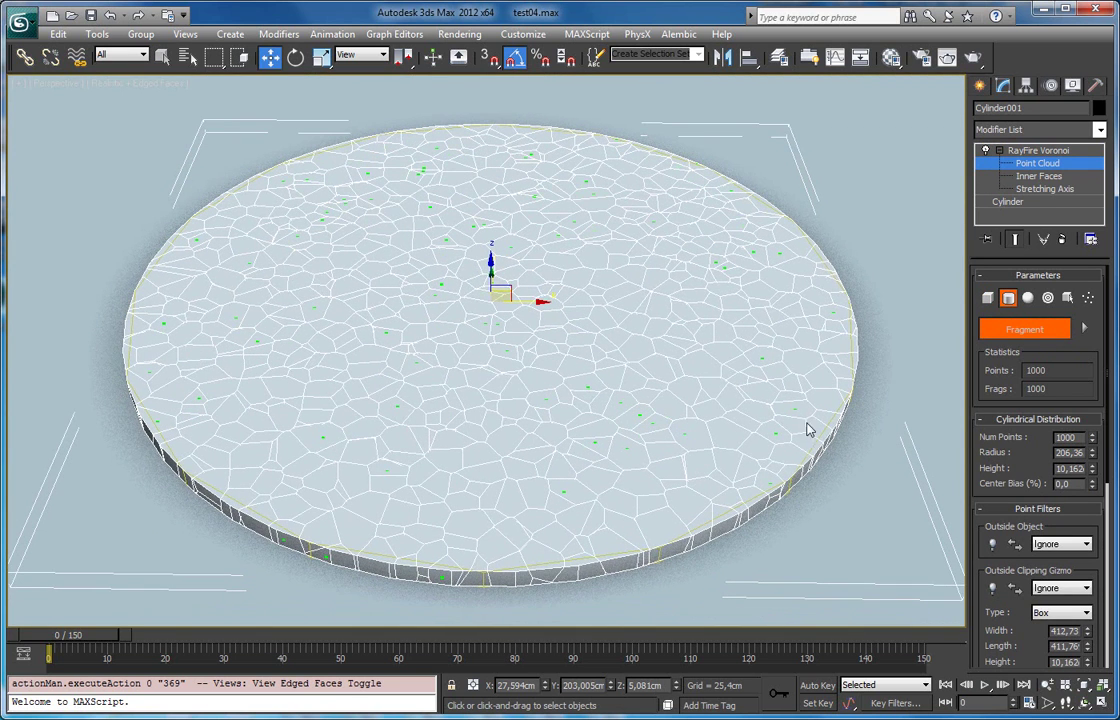
Enable the Outside Clipping Gizmo filter with a spherical gizmo and reduce its radius to about 117.6 cm
scroll(981, 480, down, 3)
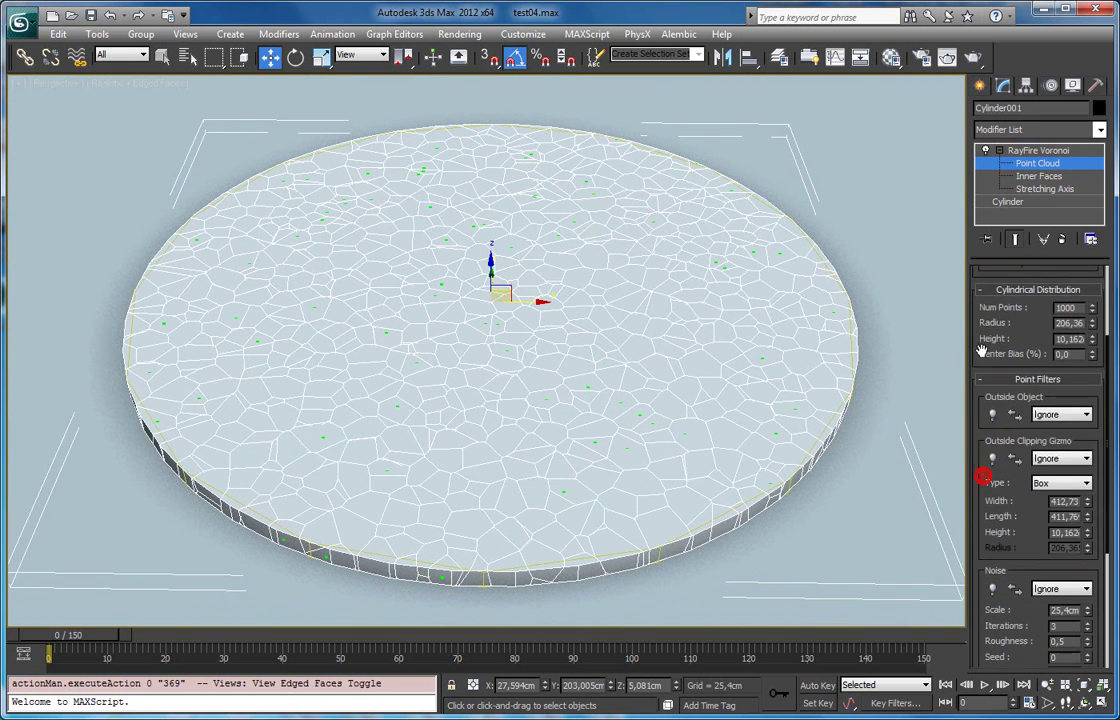
click(992, 459)
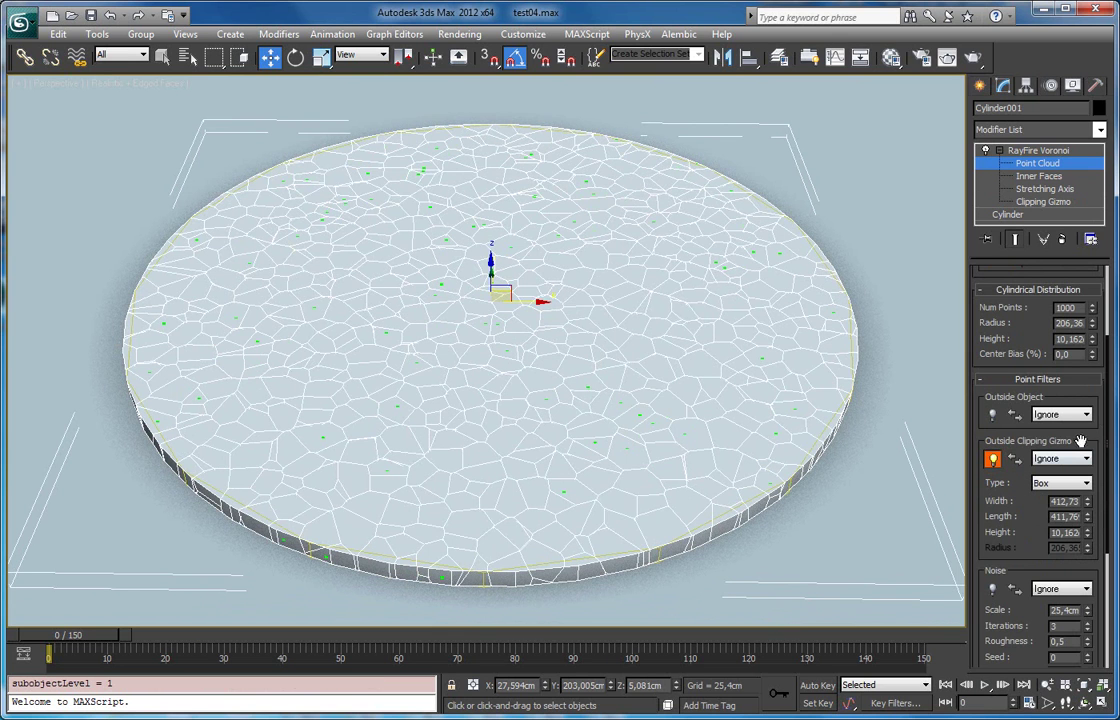
click(1053, 484)
click(1053, 484)
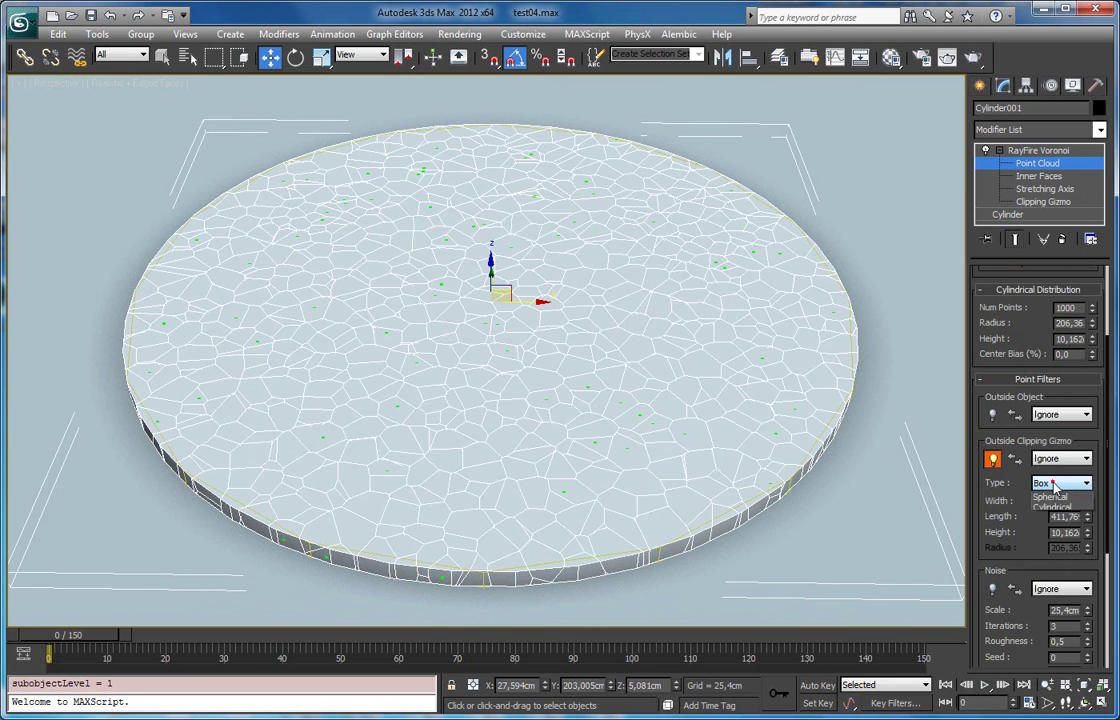
click(1057, 509)
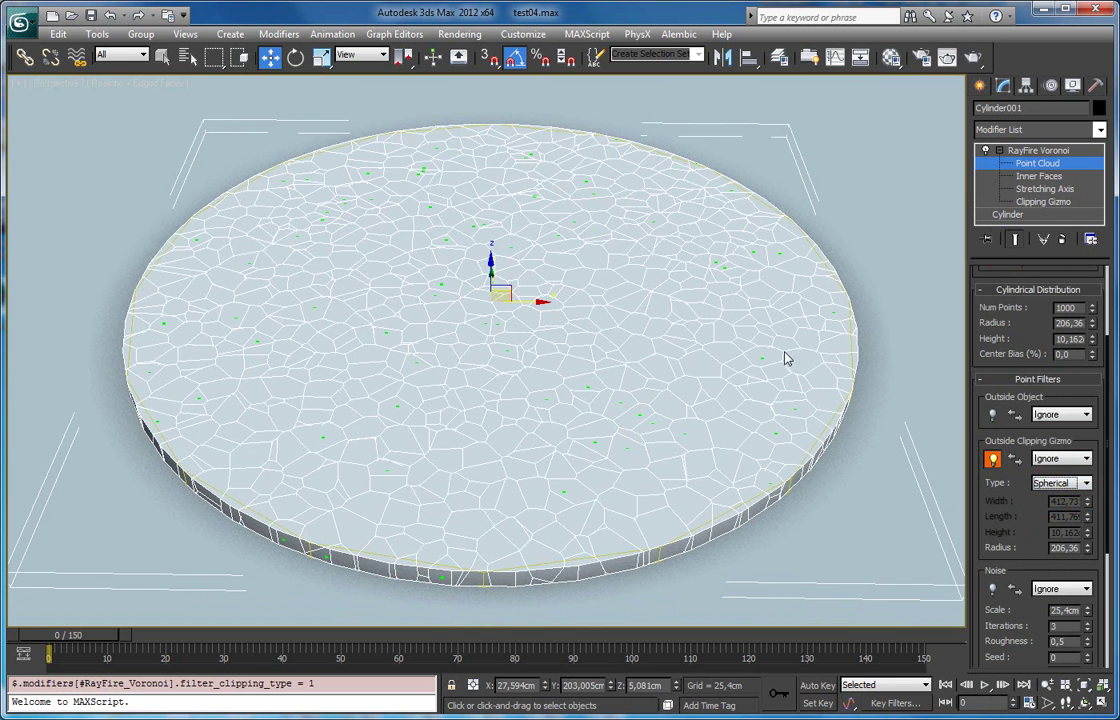
click(1043, 202)
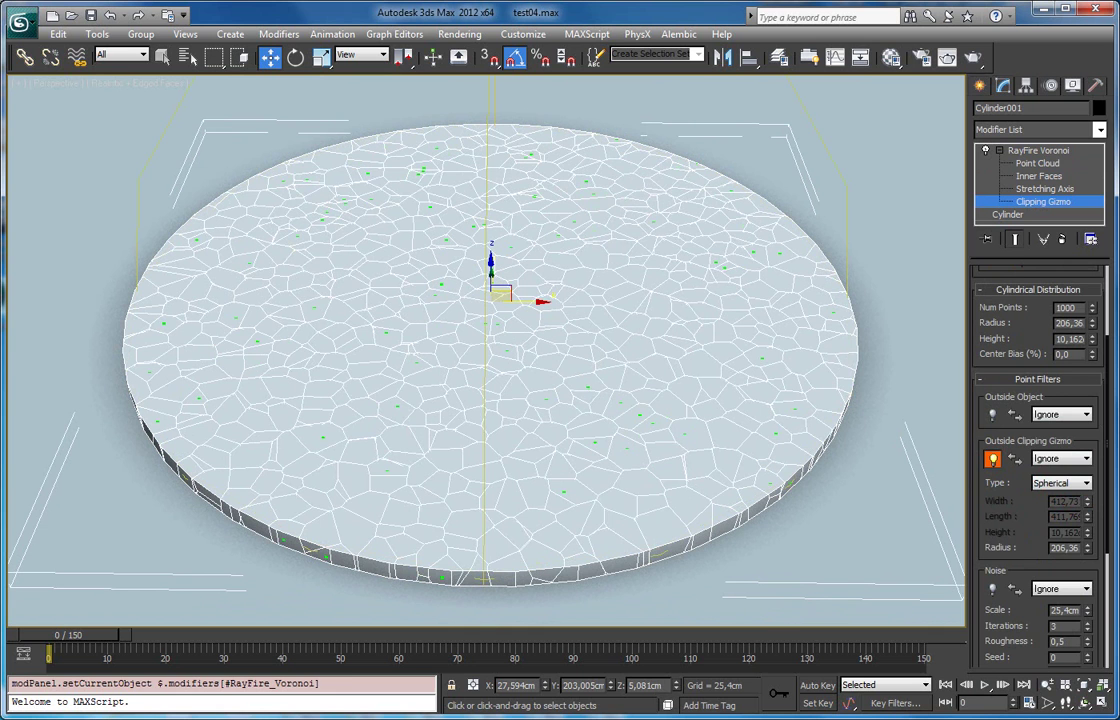
drag(1089, 551, 1087, 584)
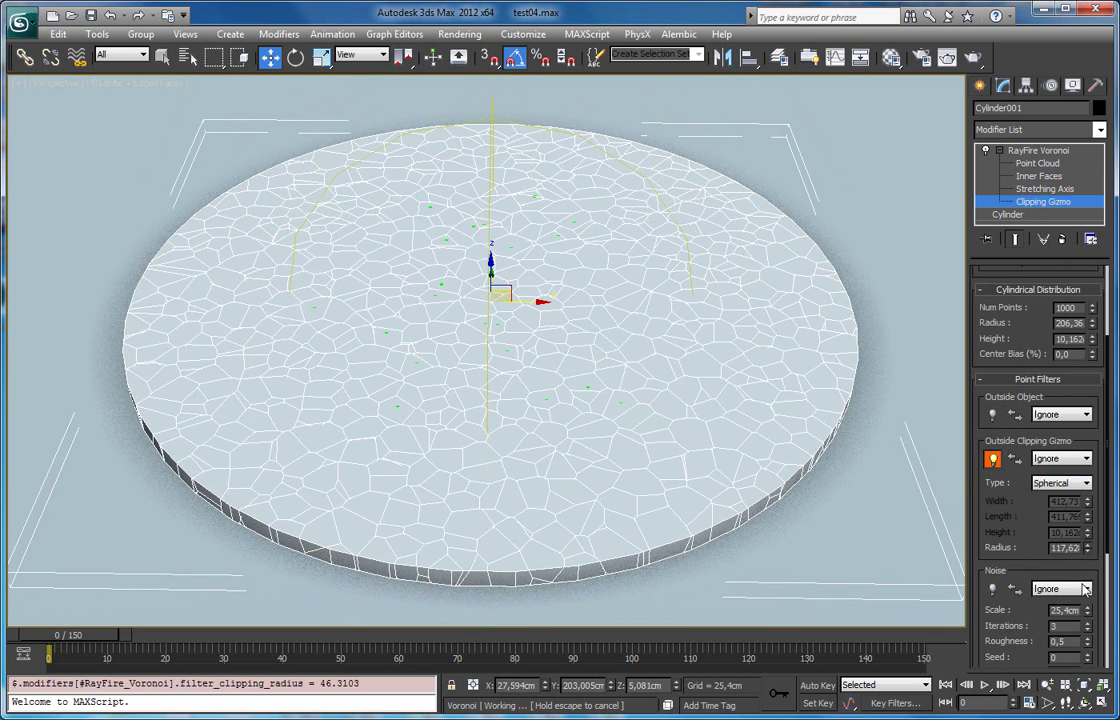
Examine the spherical clipping gizmo and the fragments in wireframe from above, from the side and at an angle
key(F3)
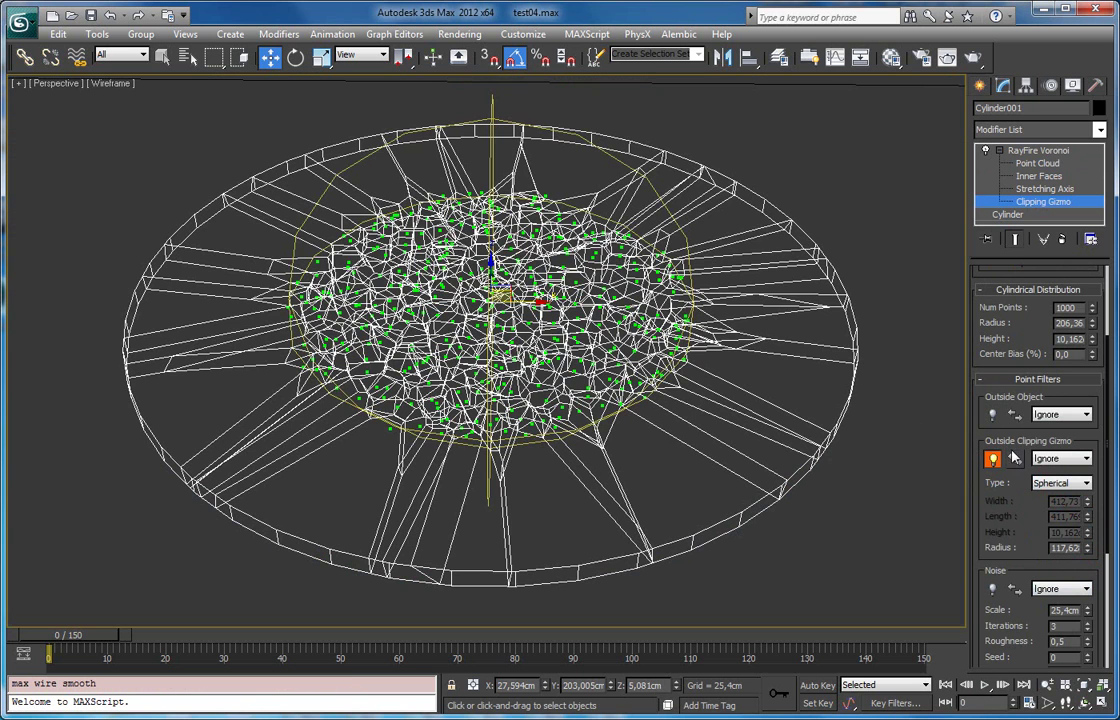
alt+middle_drag(645, 190, 632, 289)
middle_drag(552, 232, 565, 252)
scroll(565, 252, down, 3)
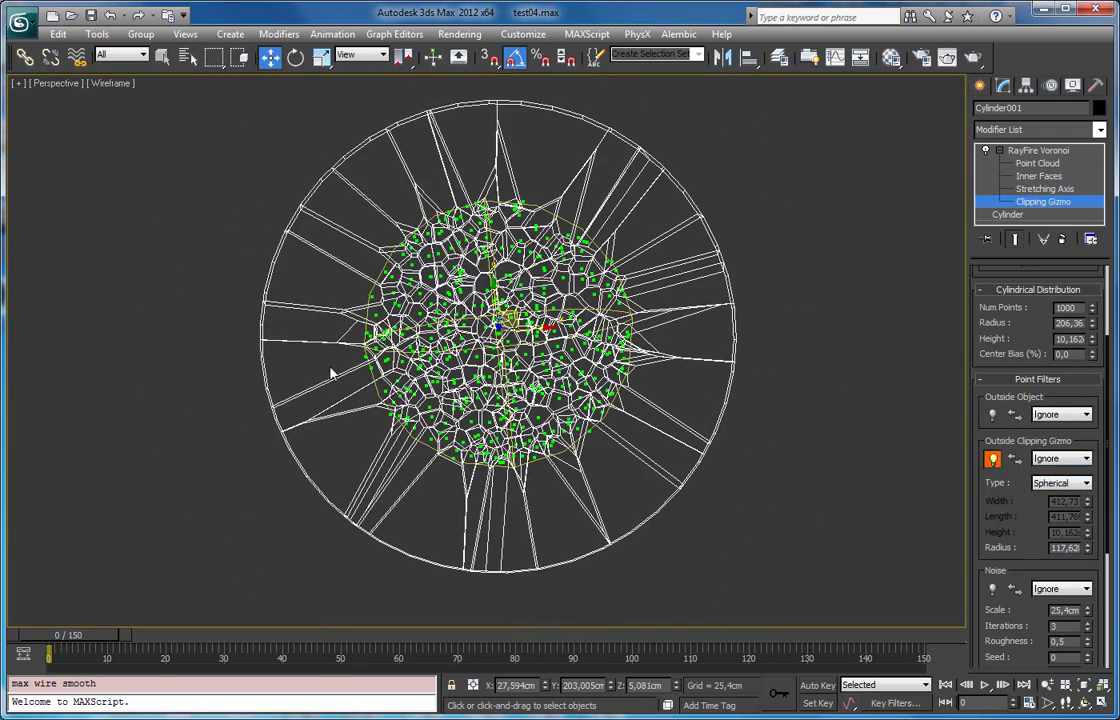
alt+middle_drag(505, 259, 476, 237)
alt+middle_drag(507, 285, 507, 292)
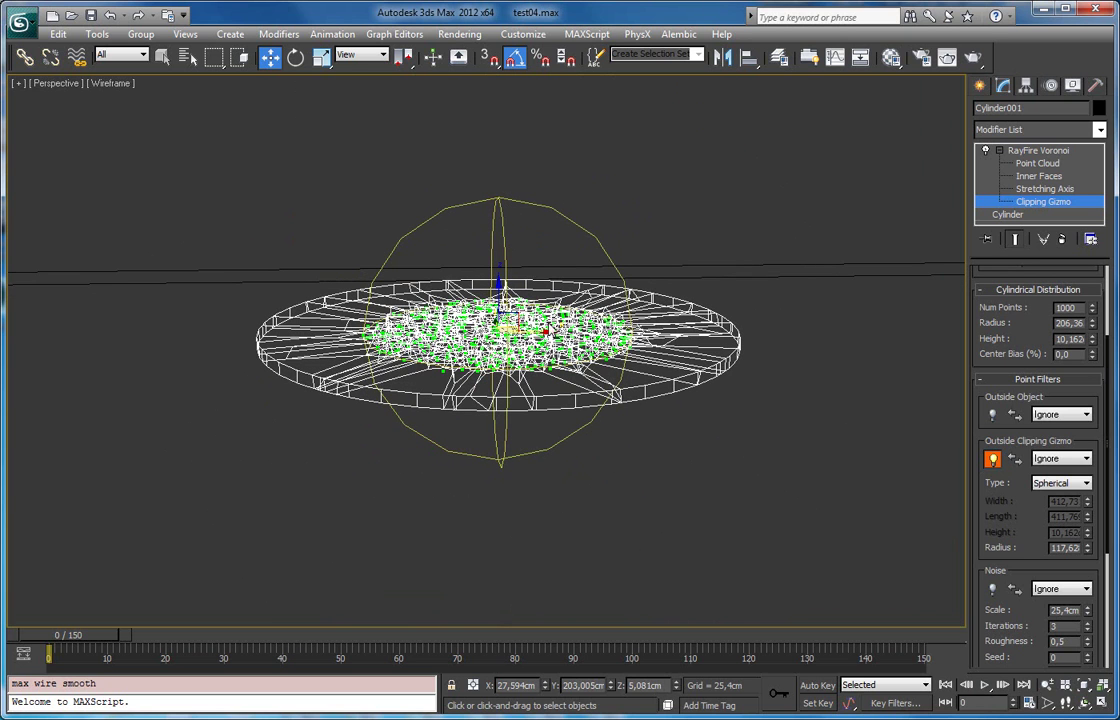
scroll(450, 358, up, 3)
alt+middle_drag(712, 350, 714, 430)
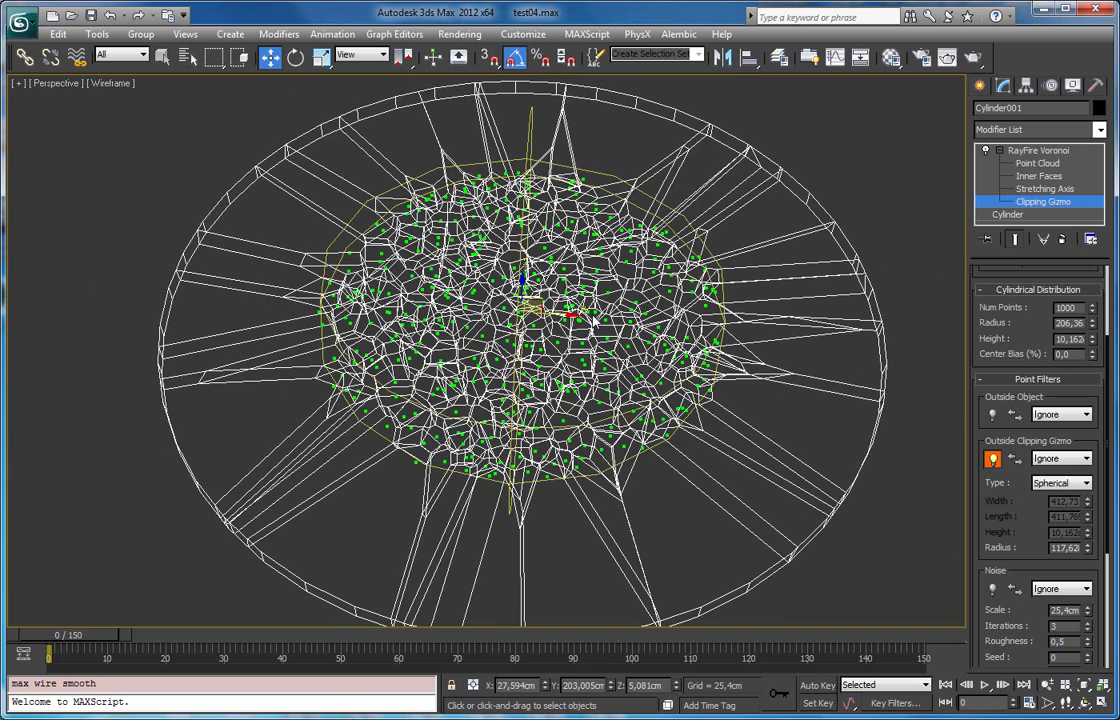
Move the clipping gizmo along X to about 130.03 cm and set the outside clipping mode to Glue
drag(592, 319, 758, 322)
middle_drag(742, 341, 654, 299)
click(1047, 461)
click(1048, 481)
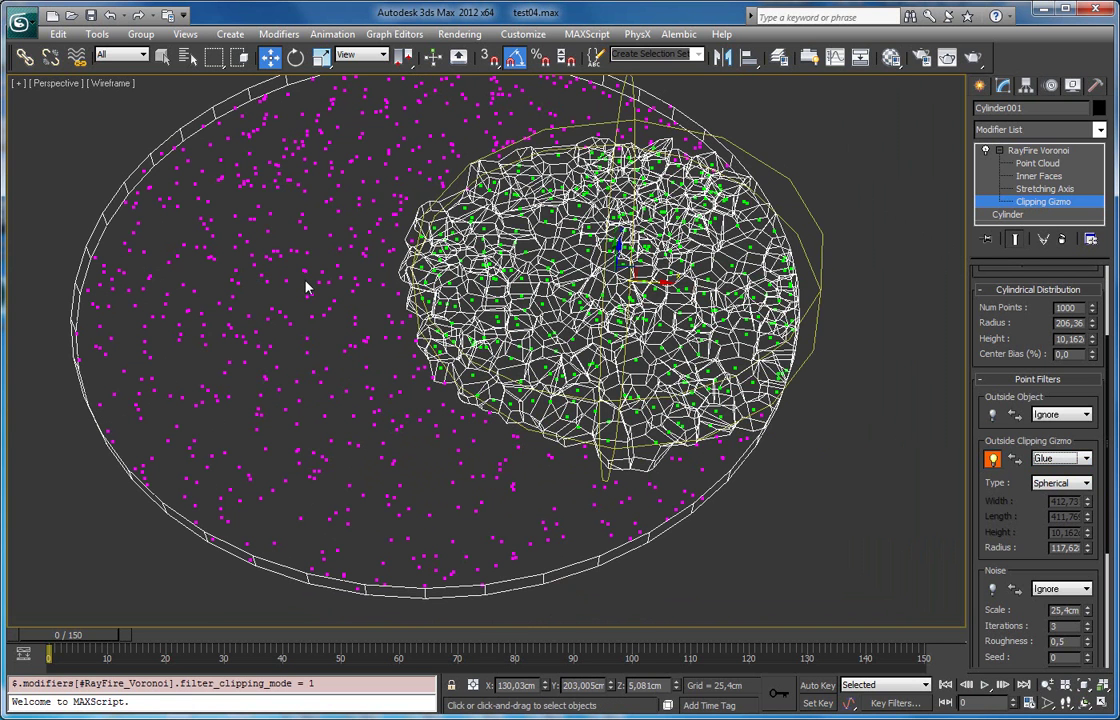
Return to the shaded display and examine the glued and fragmented areas of the disc
key(F3)
scroll(367, 248, down, 3)
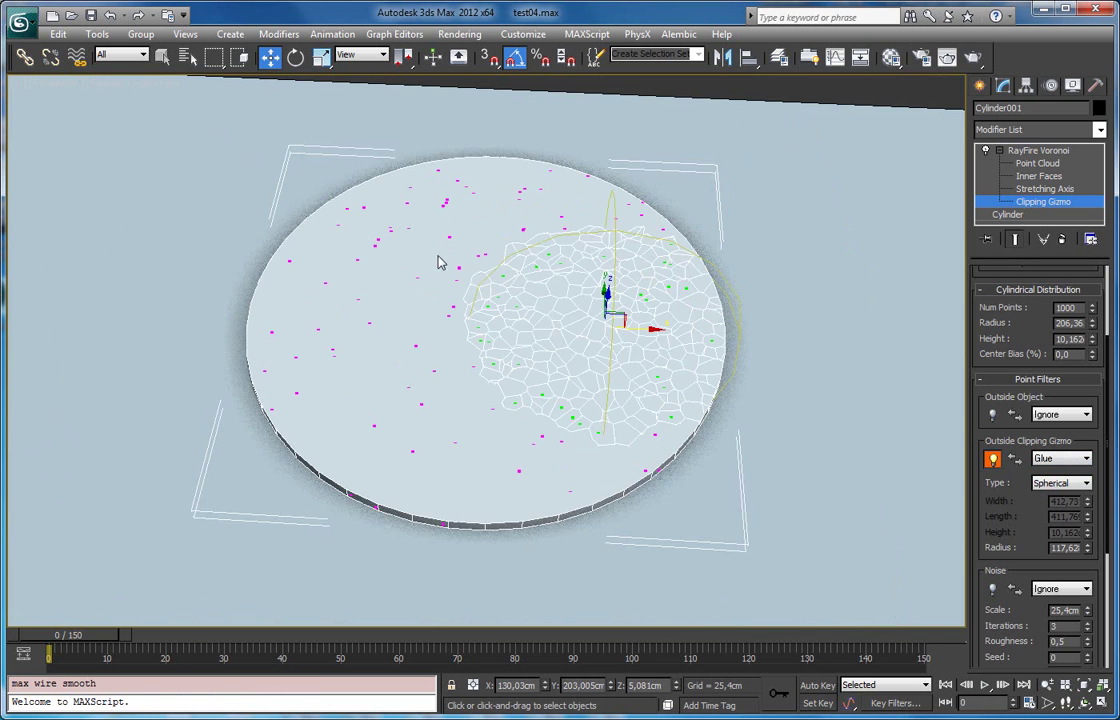
alt+middle_drag(623, 318, 630, 246)
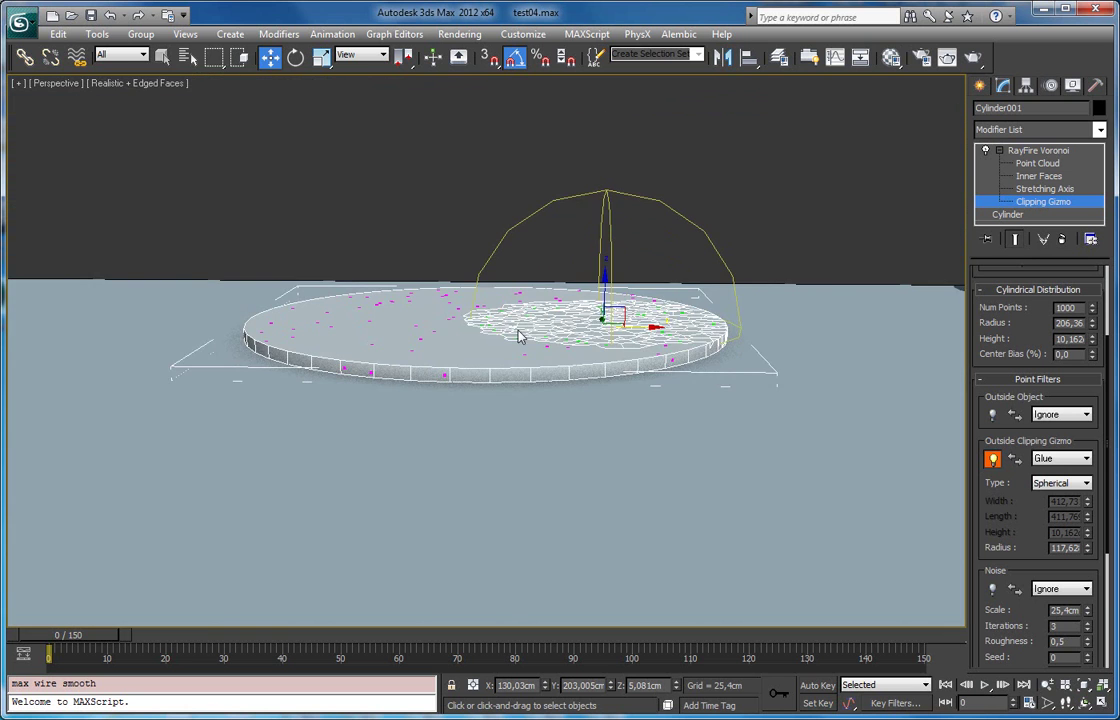
alt+middle_drag(519, 333, 492, 362)
alt+middle_drag(375, 422, 445, 300)
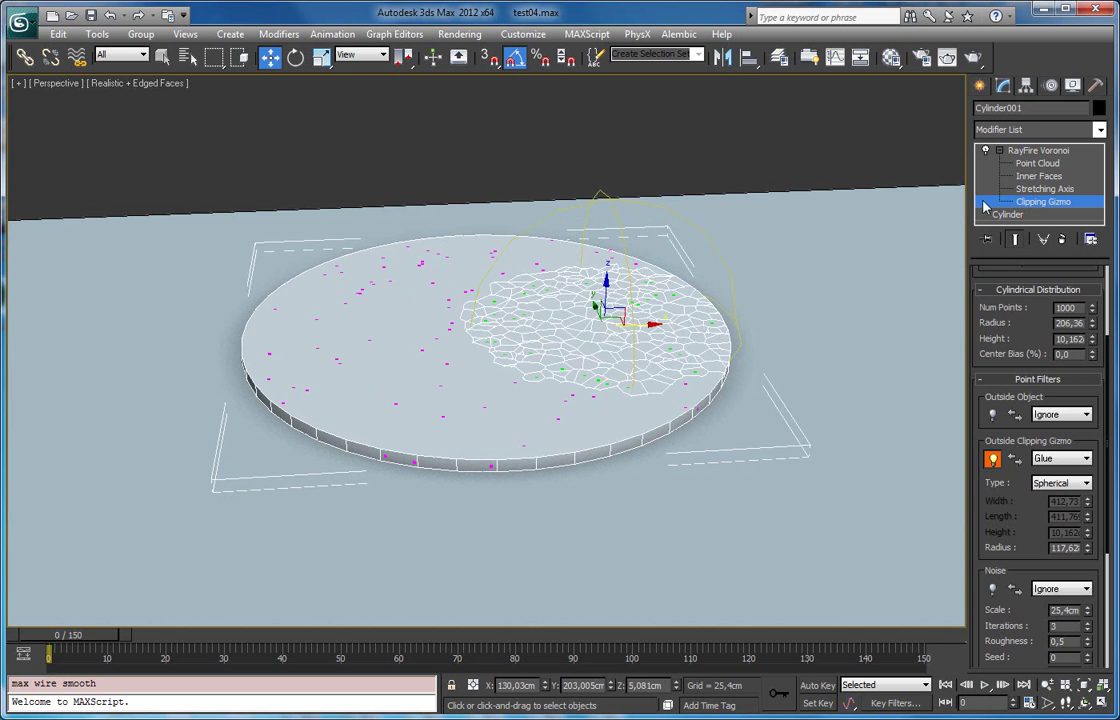
Add an Edit Mesh modifier above RayFire Voronoi and activate Element selection
click(999, 150)
click(1100, 129)
scroll(1101, 232, down, 1)
scroll(1101, 232, down, 4)
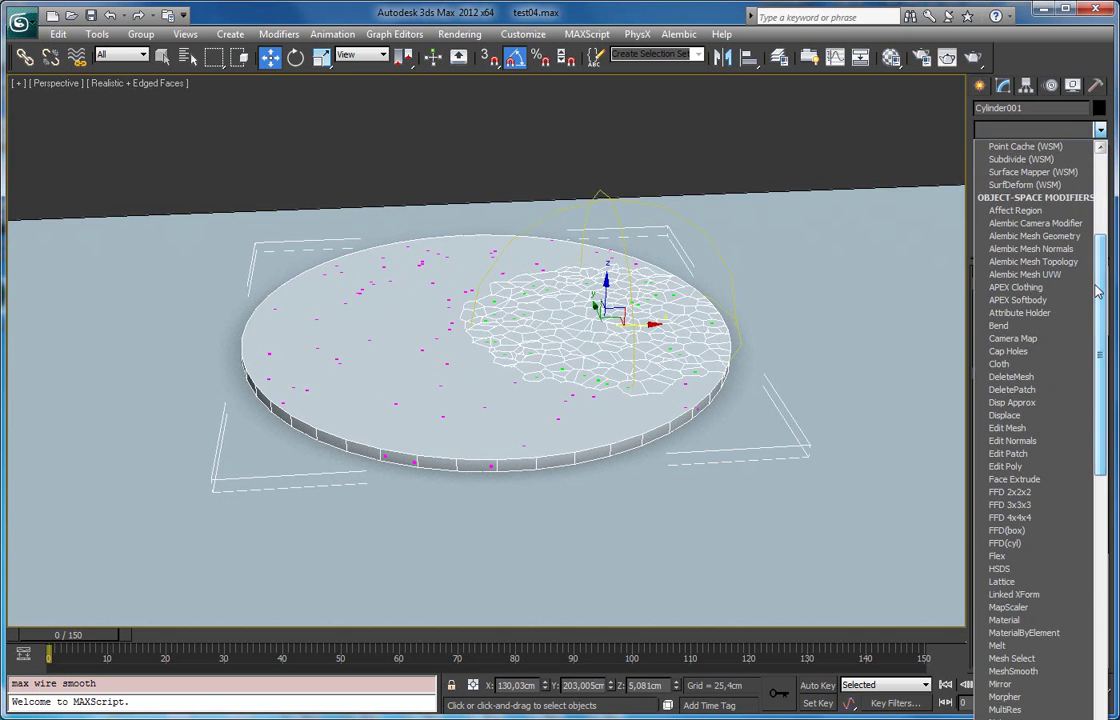
click(1050, 431)
click(1074, 297)
Select the large glued element of the disc and move it along X away from the small fragments
click(440, 362)
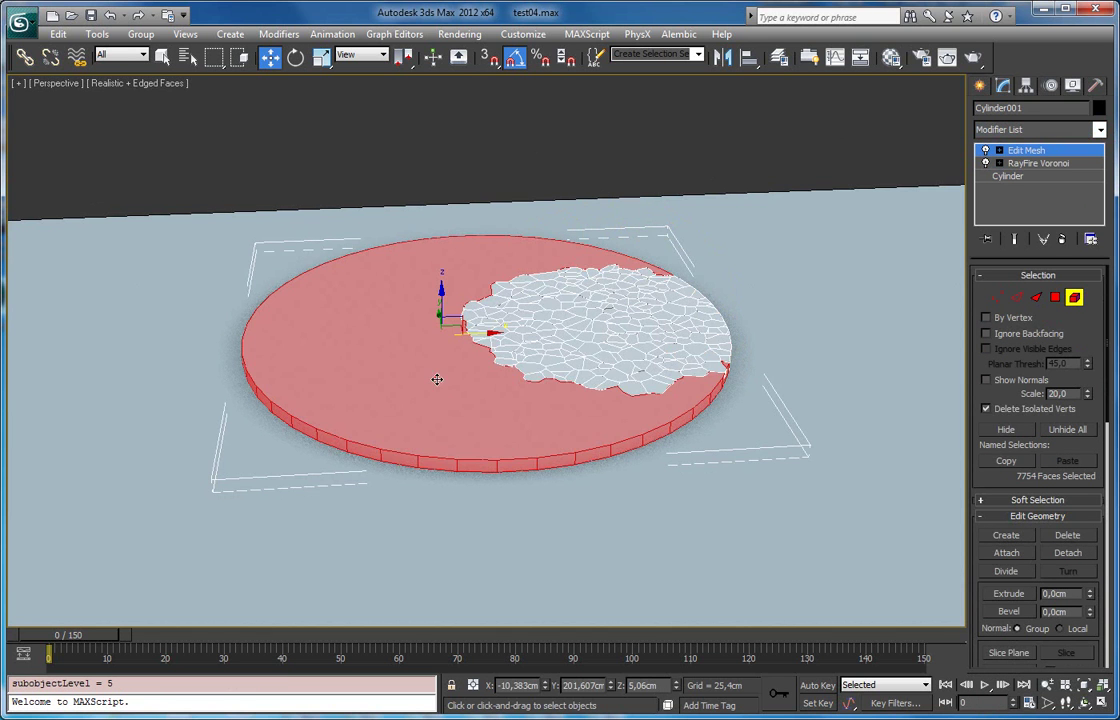
drag(483, 347, 140, 352)
click(294, 177)
alt+middle_drag(263, 246, 392, 402)
scroll(392, 406, down, 3)
alt+middle_drag(450, 380, 475, 386)
alt+middle_drag(755, 355, 748, 366)
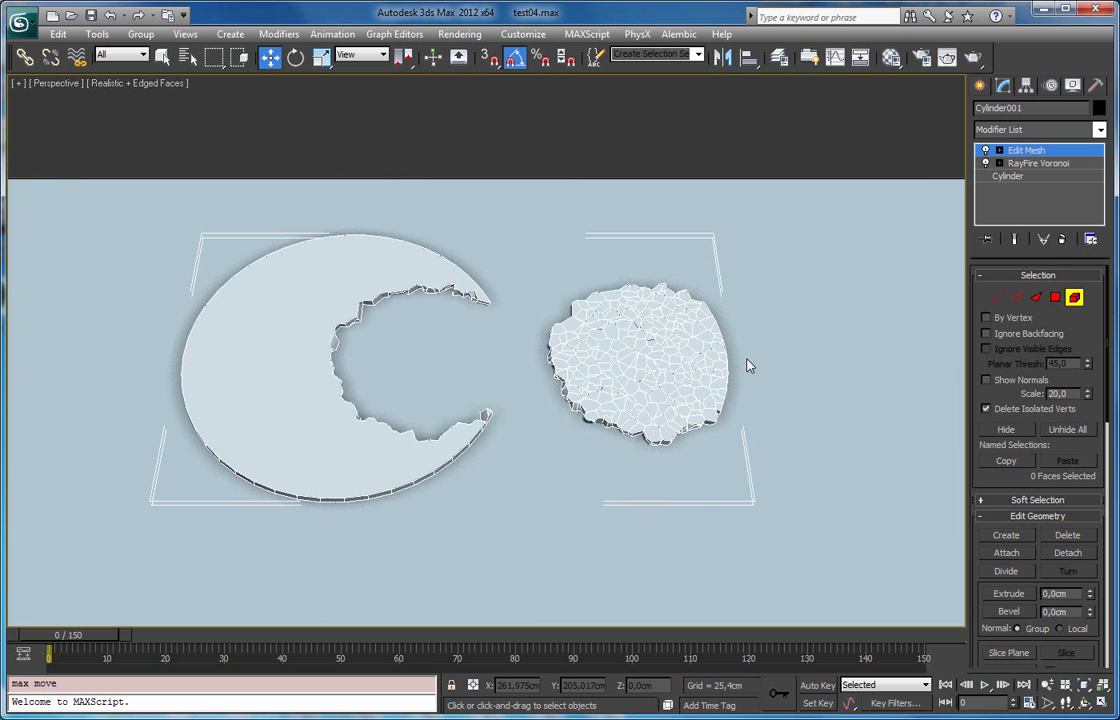
middle_drag(608, 372, 668, 375)
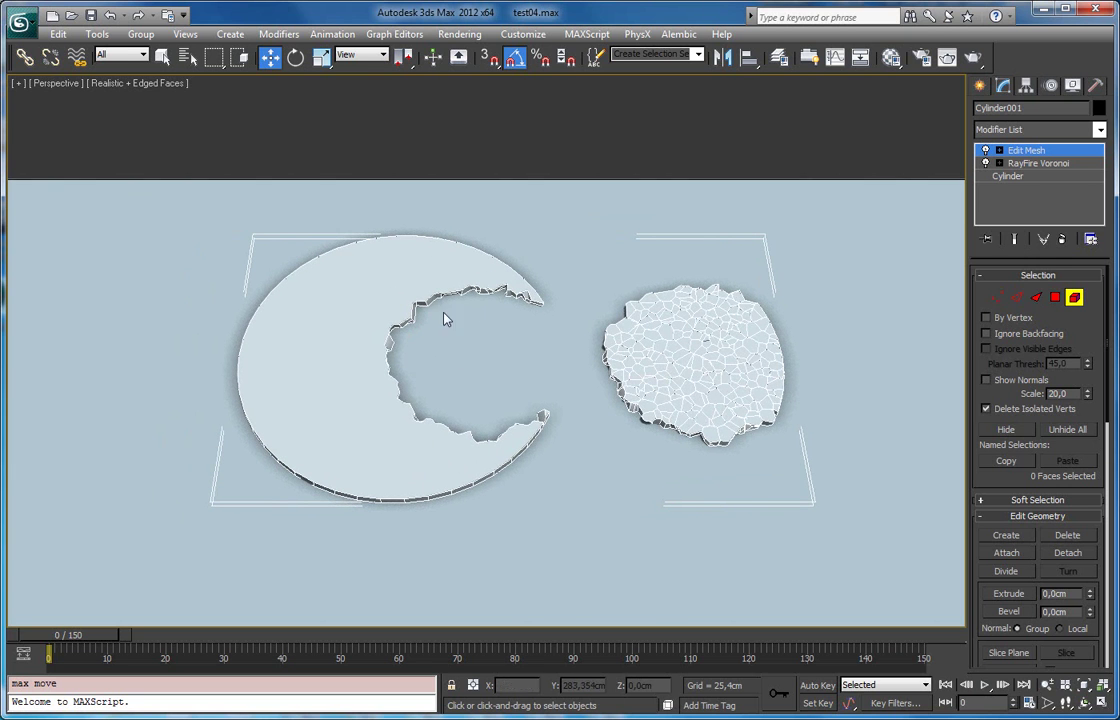
Remove the Edit Mesh modifier from the disc
click(1062, 240)
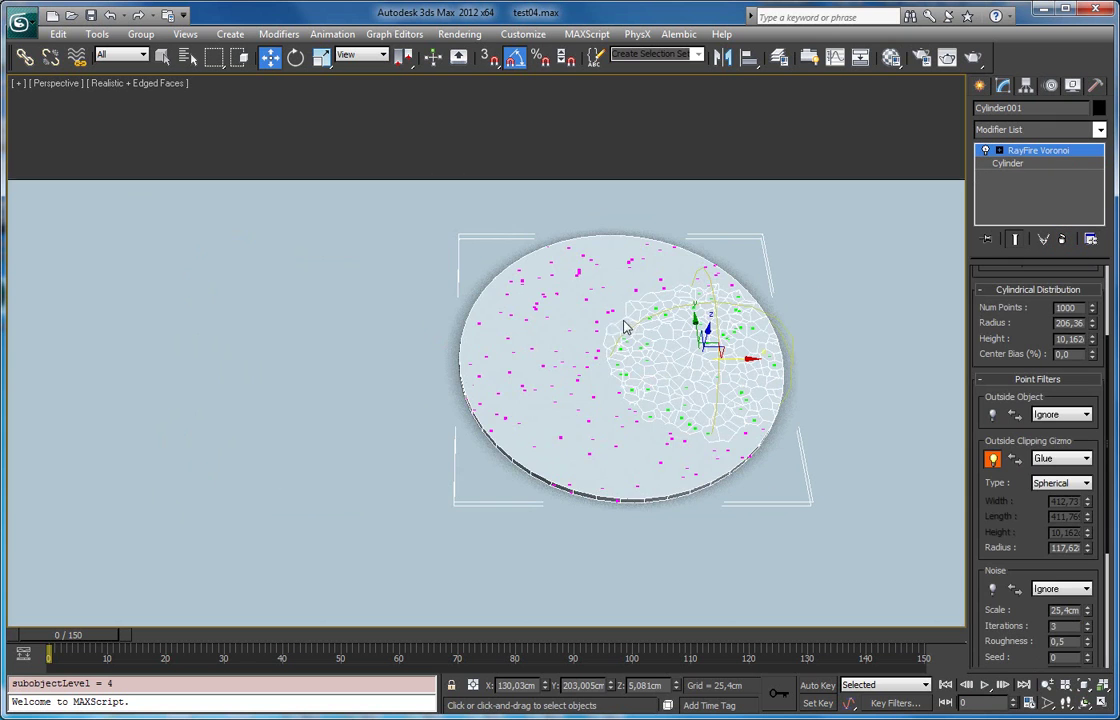
key(z)
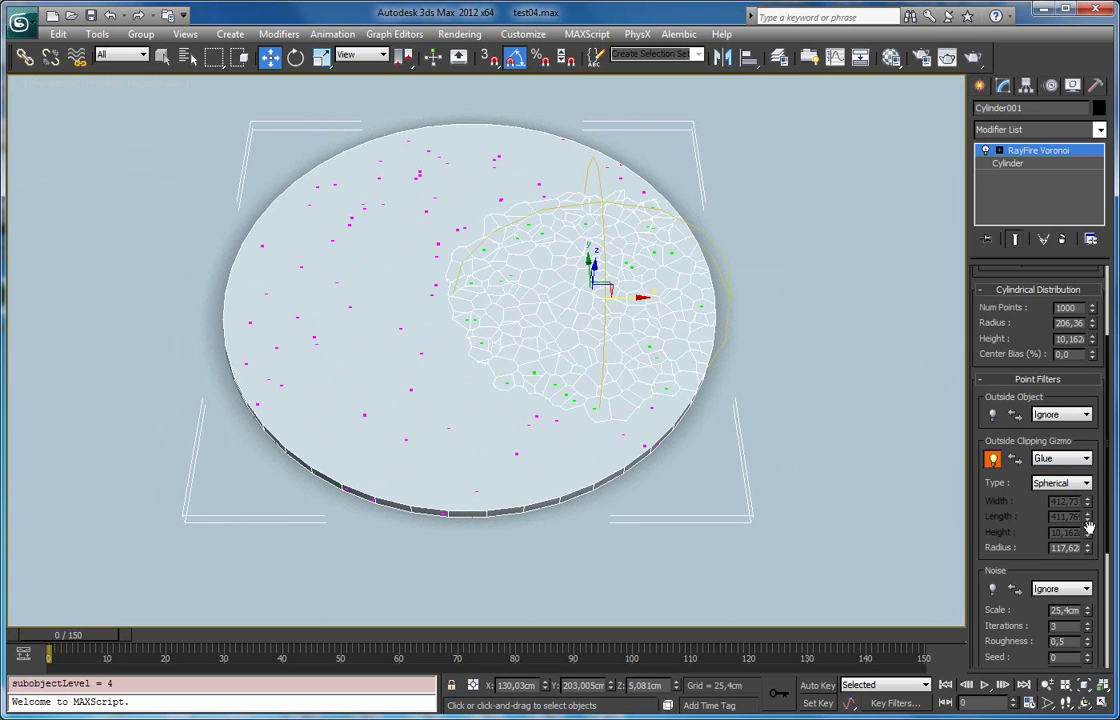
Reduce the spherical gizmo's radius to about 95.28 cm and move it to about X 159.64 cm, Y 198.51 cm
drag(1087, 552, 1087, 565)
alt+middle_drag(662, 260, 652, 307)
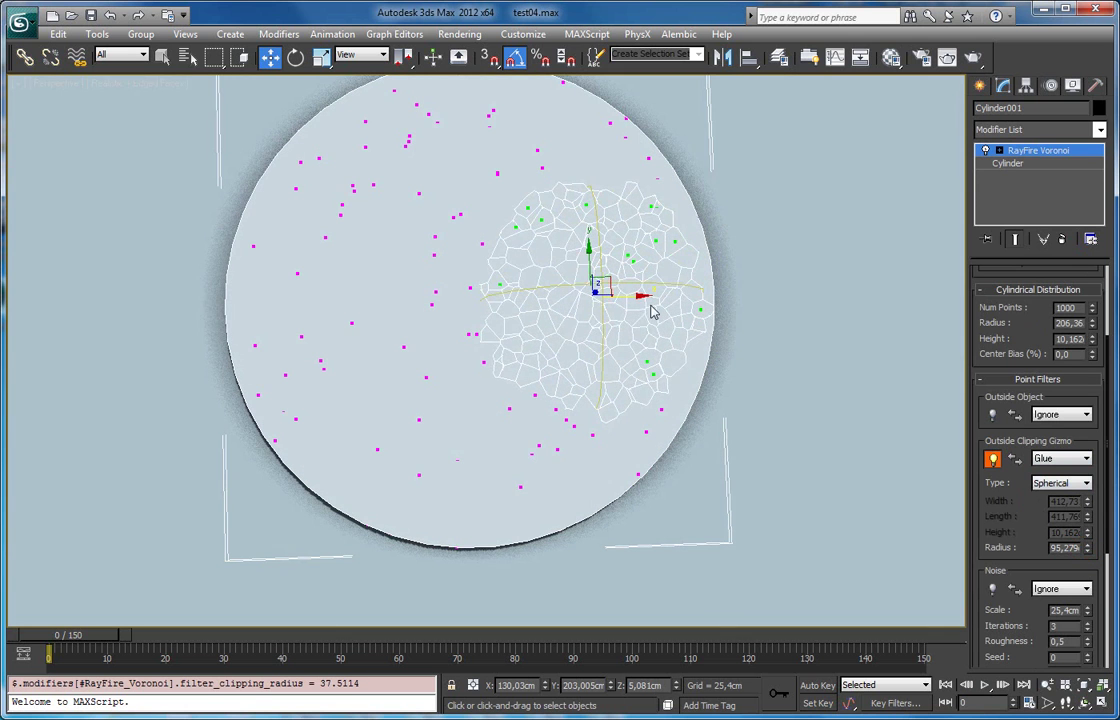
drag(605, 277, 650, 295)
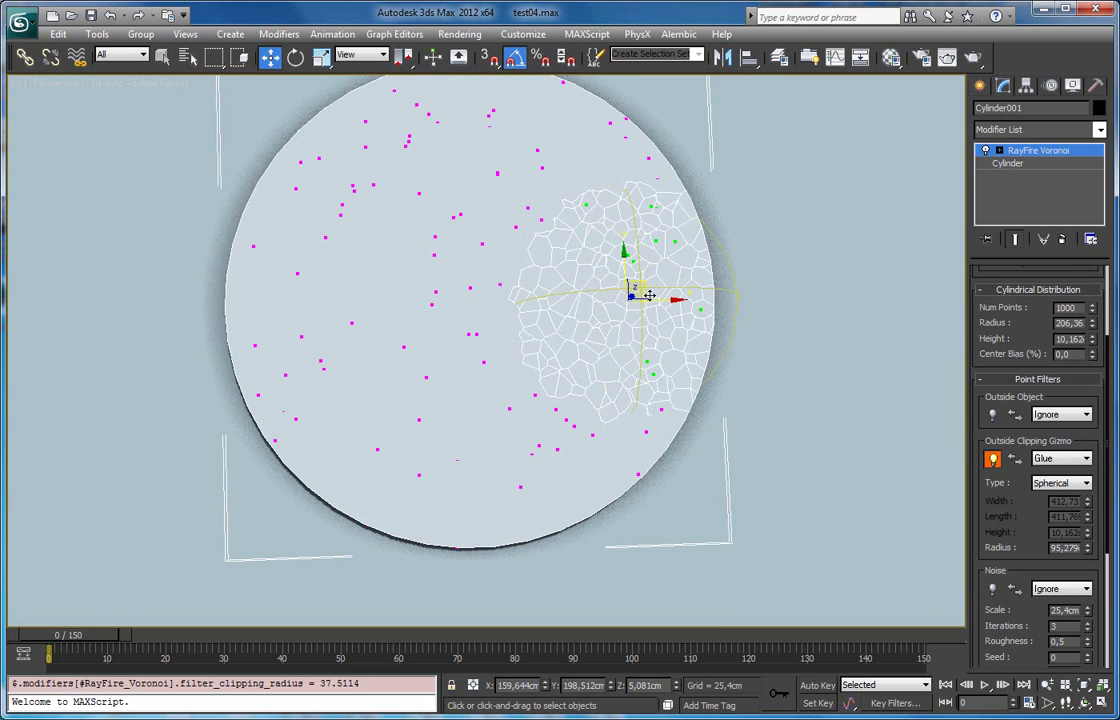
Invert the Outside Clipping Gizmo filter so that points inside the sphere are glued
click(1015, 458)
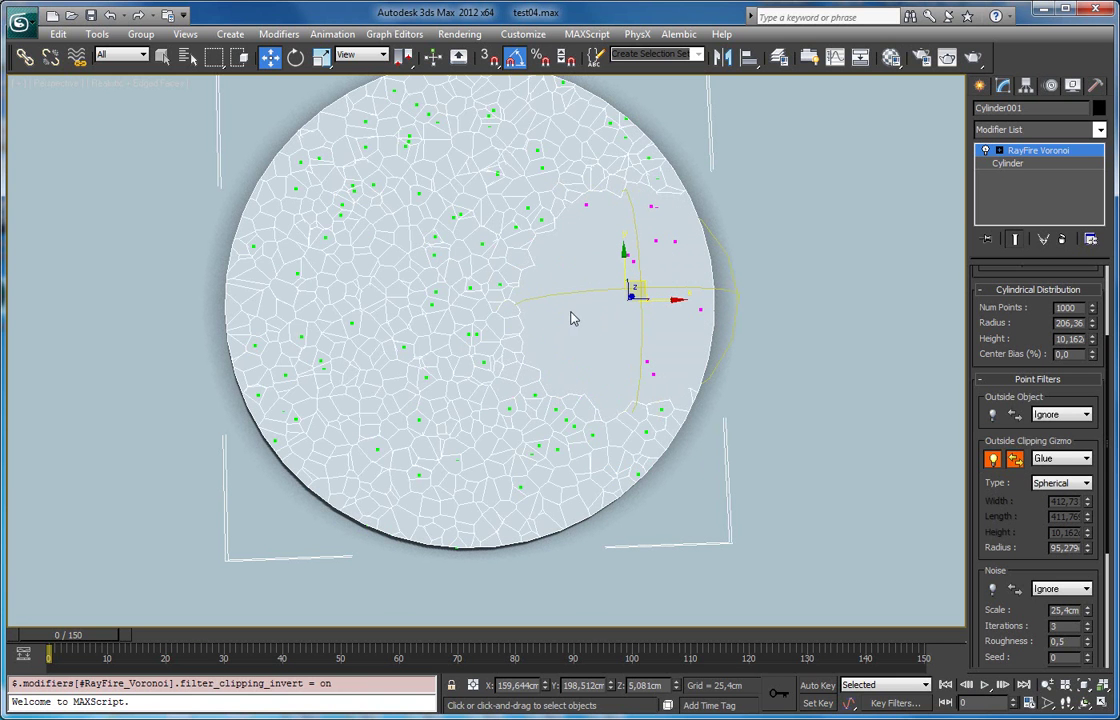
alt+middle_drag(645, 302, 657, 260)
scroll(645, 282, up, 4)
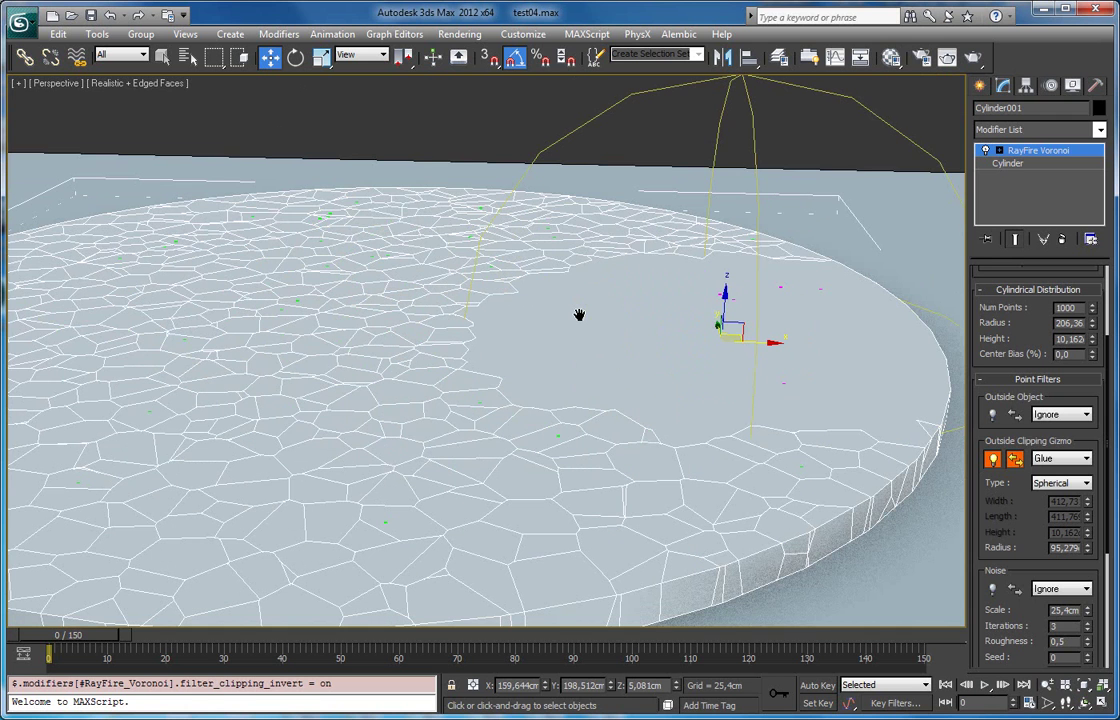
Change the Outside Clipping Gizmo type to Box and shift the box slightly along Y
click(1060, 483)
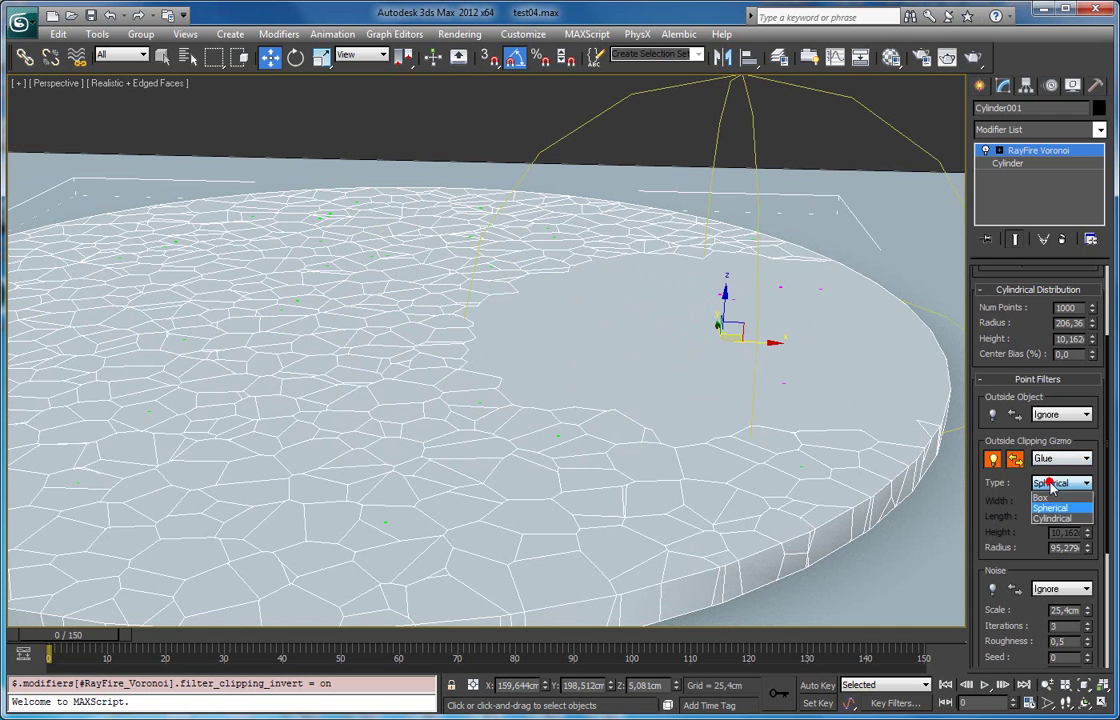
click(1052, 497)
scroll(555, 352, down, 5)
alt+middle_drag(630, 358, 717, 406)
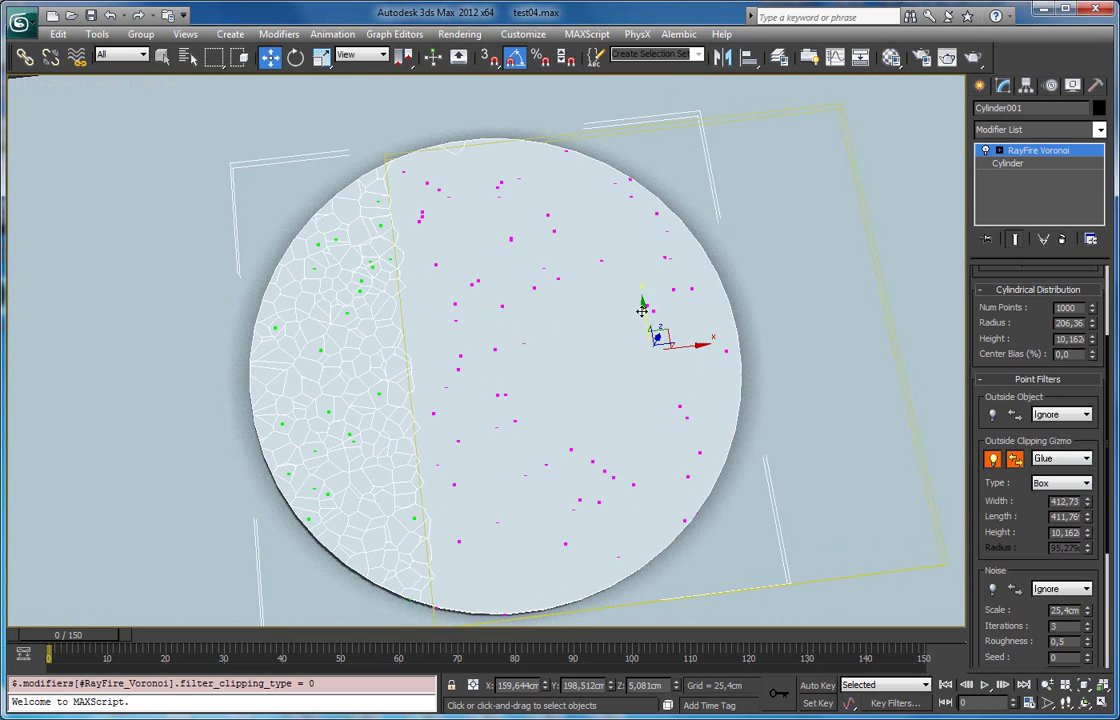
drag(644, 317, 642, 311)
Scale the box clipping gizmo up uniformly, and shrink it along Y so it is narrower than the disc
key(r)
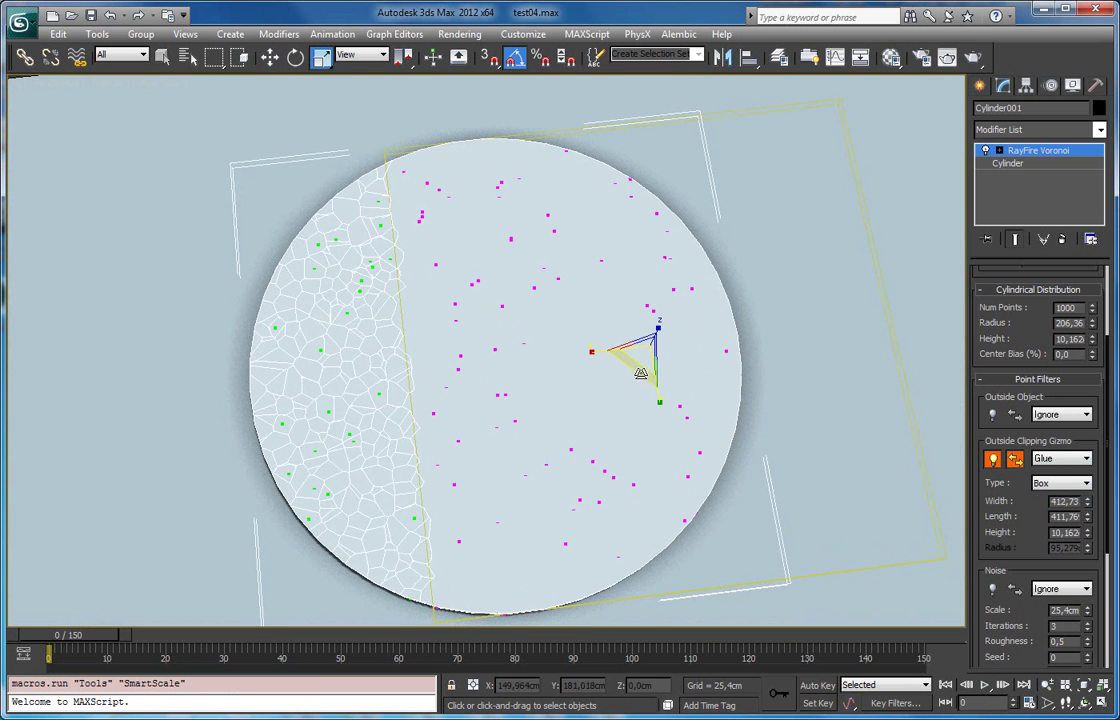
drag(633, 393, 625, 401)
middle_drag(627, 401, 642, 357)
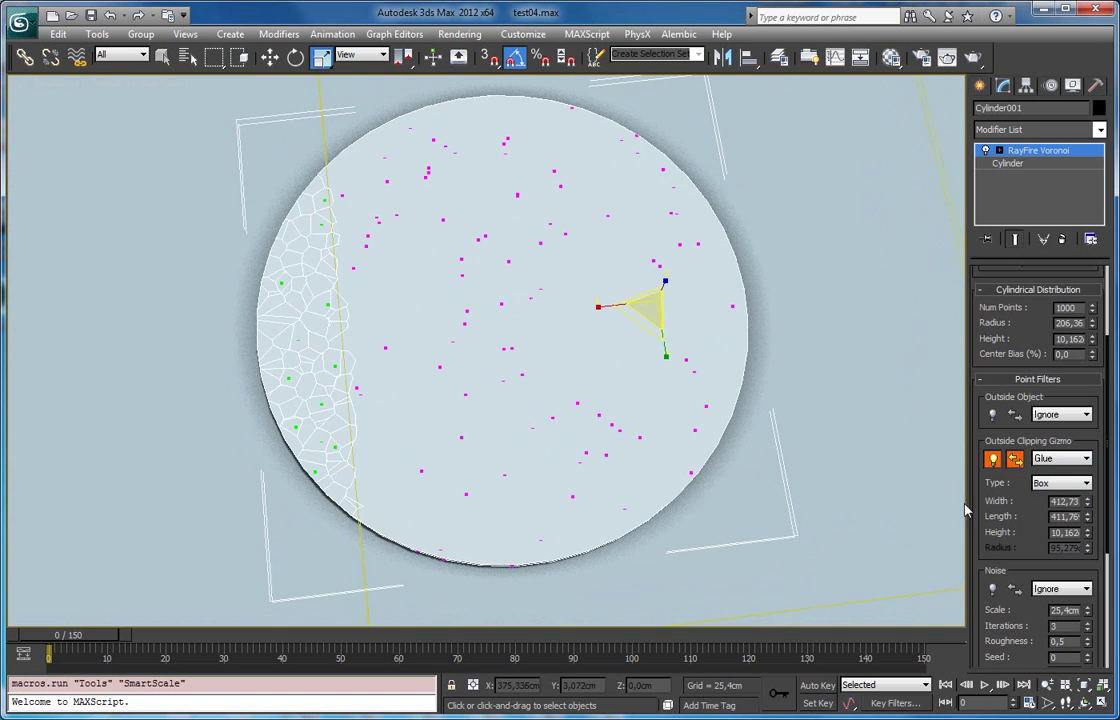
alt+middle_drag(722, 442, 673, 347)
drag(663, 342, 667, 305)
Enable Assign Vertex Colors in the fragment display settings
scroll(1016, 494, down, 5)
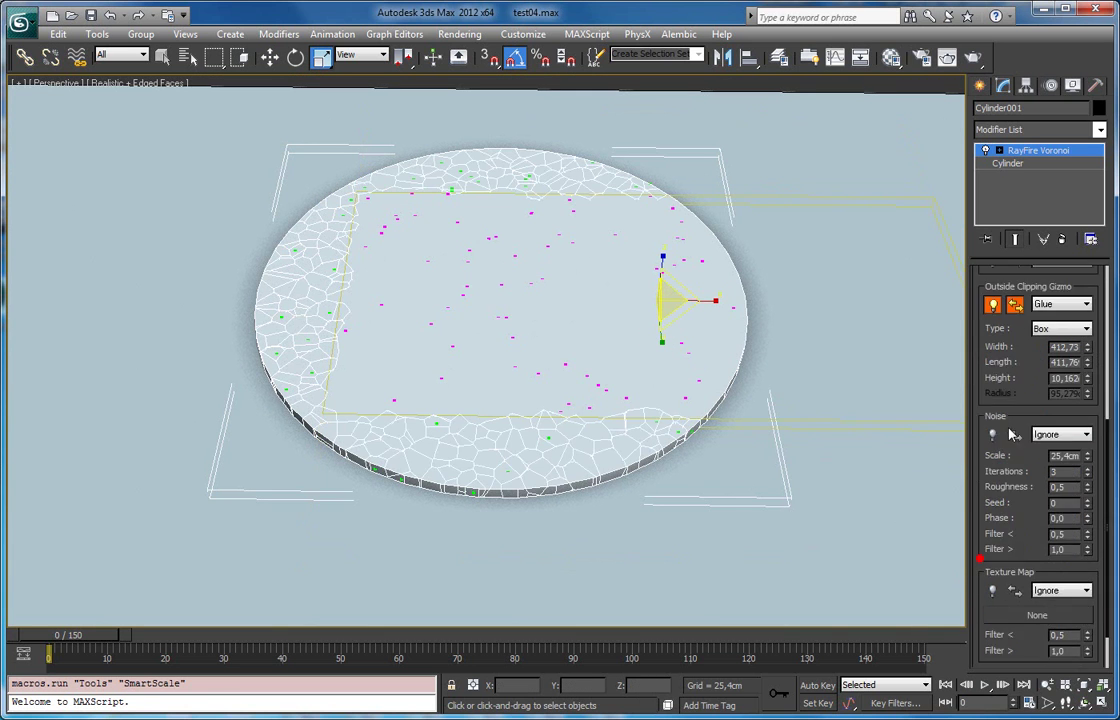
click(1029, 644)
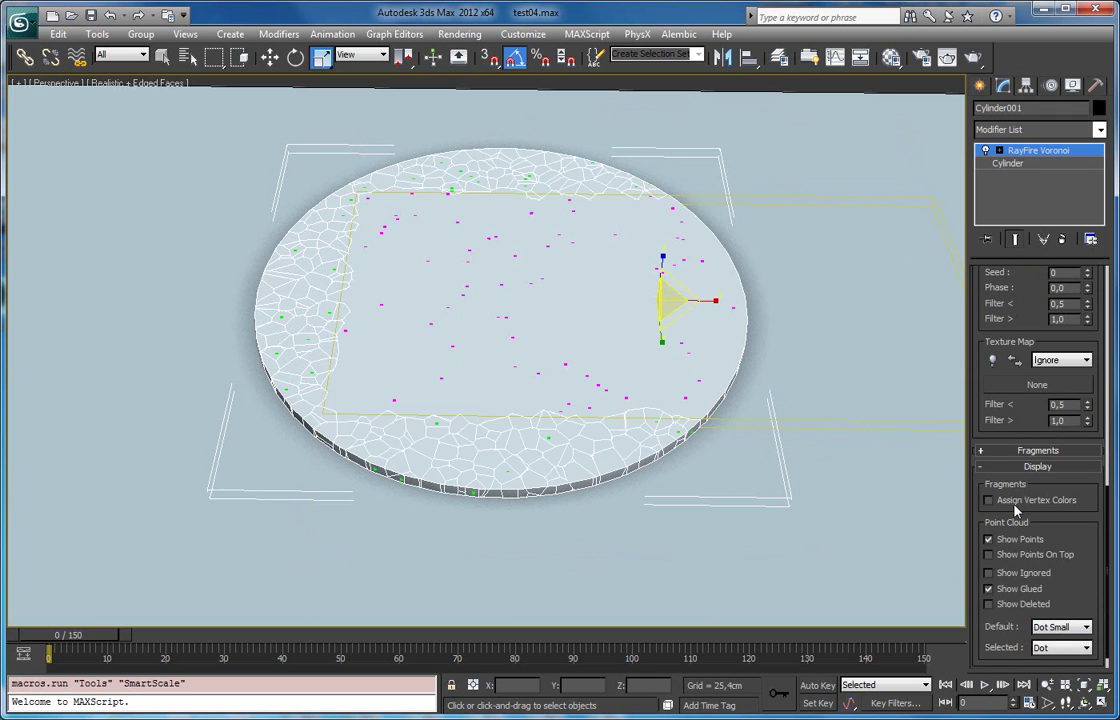
click(1024, 502)
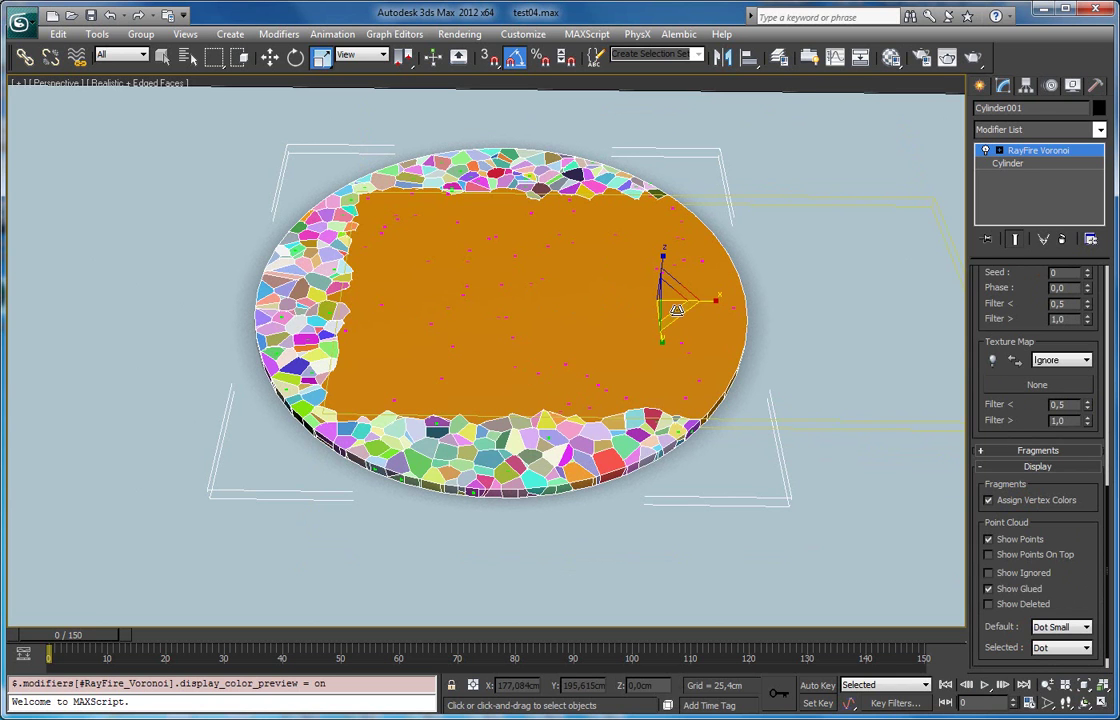
Move the box gizmo along X to about 42.13 cm and turn off inversion of the Outside Clipping Gizmo filter
key(w)
drag(676, 311, 549, 302)
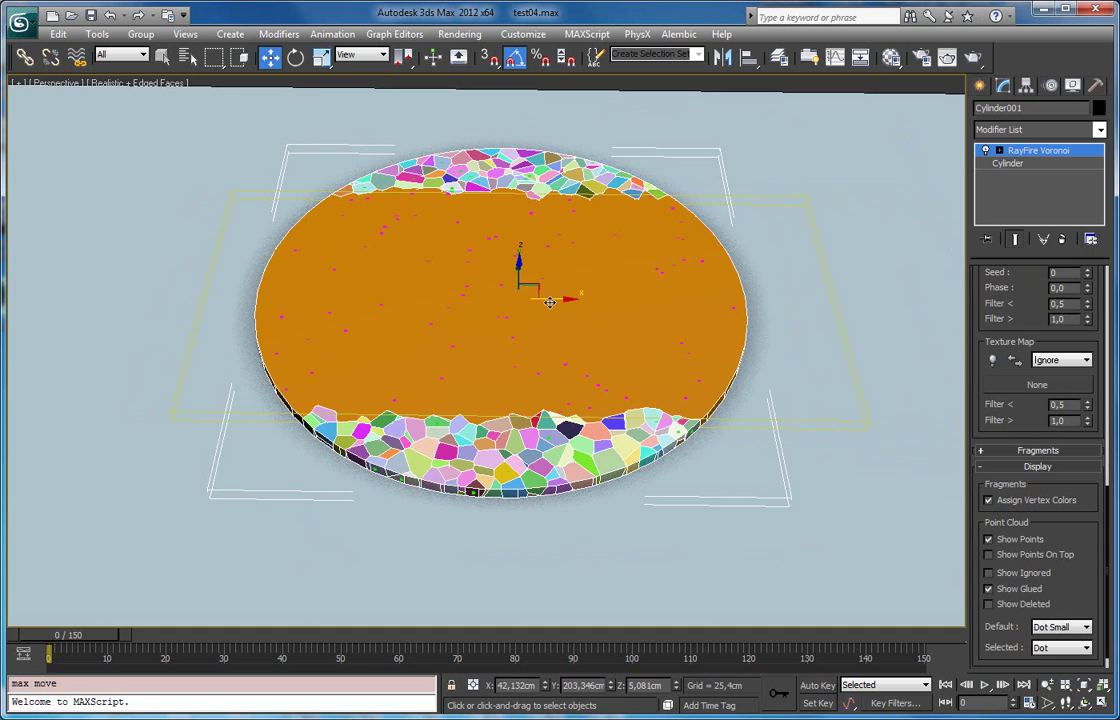
scroll(1008, 320, up, 5)
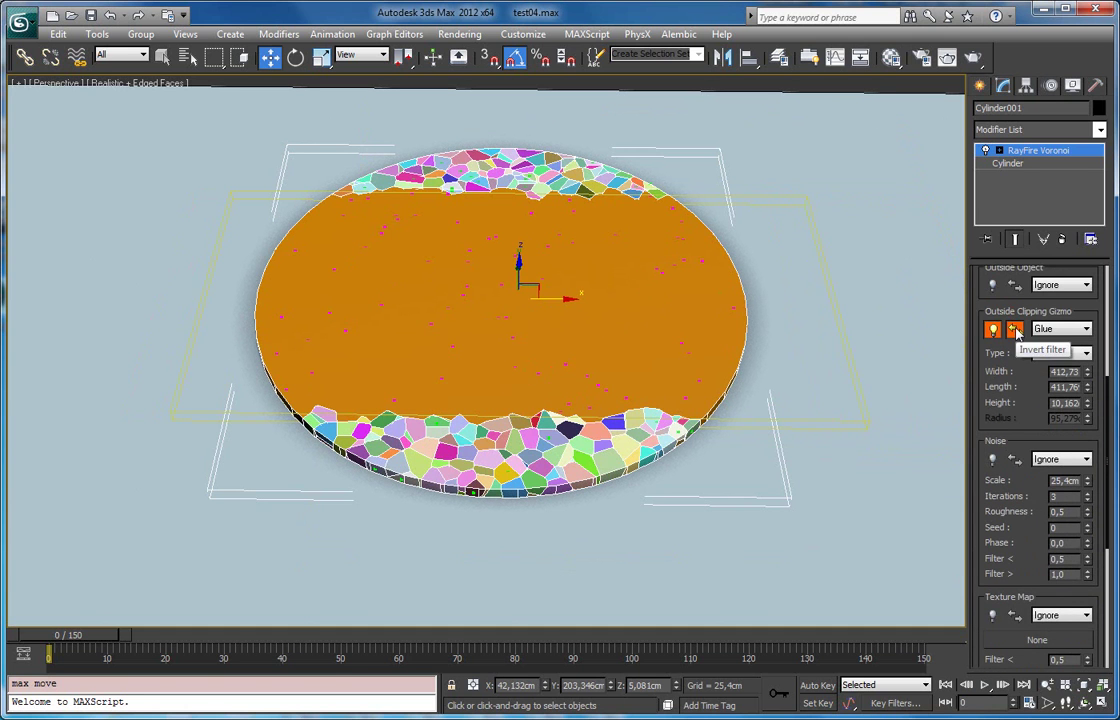
click(1015, 330)
alt+middle_drag(610, 340, 541, 283)
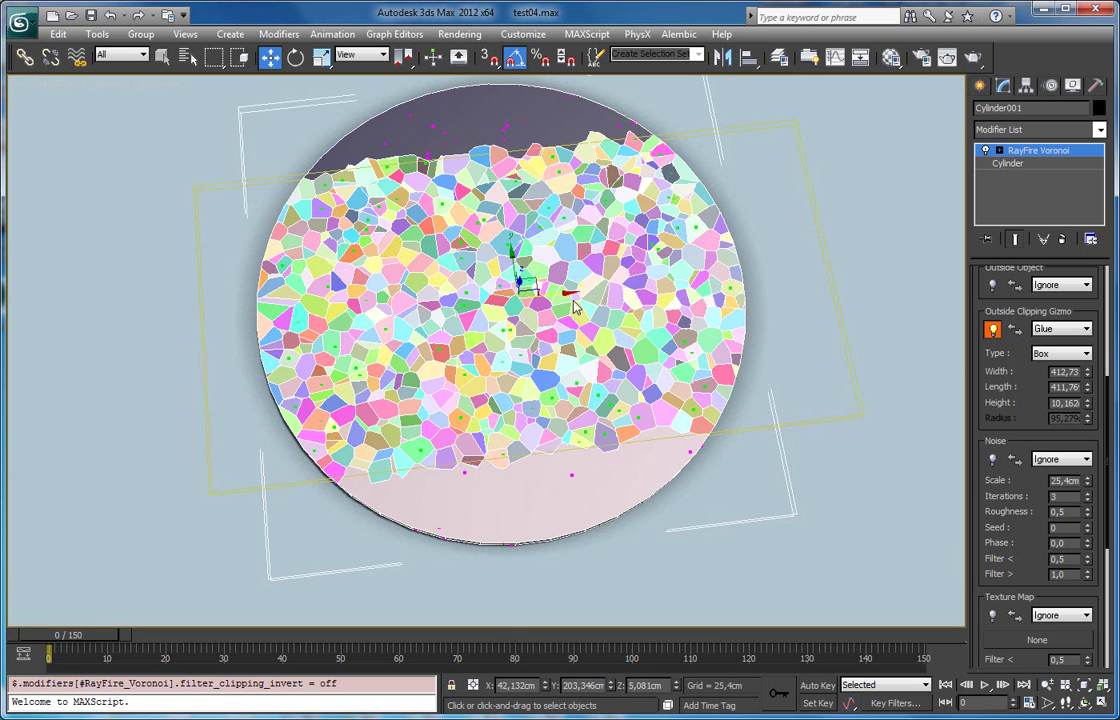
Shrink the box gizmo along X and position it near the disc's centre at about X 33.33 cm
drag(556, 292, 686, 292)
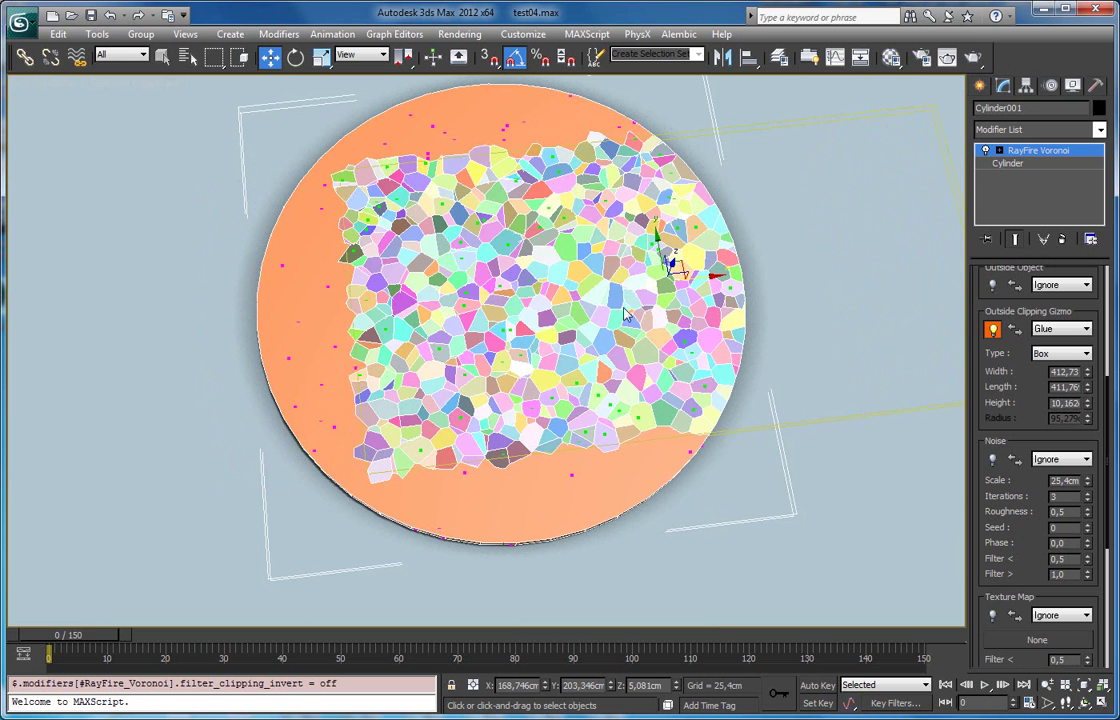
drag(706, 278, 728, 287)
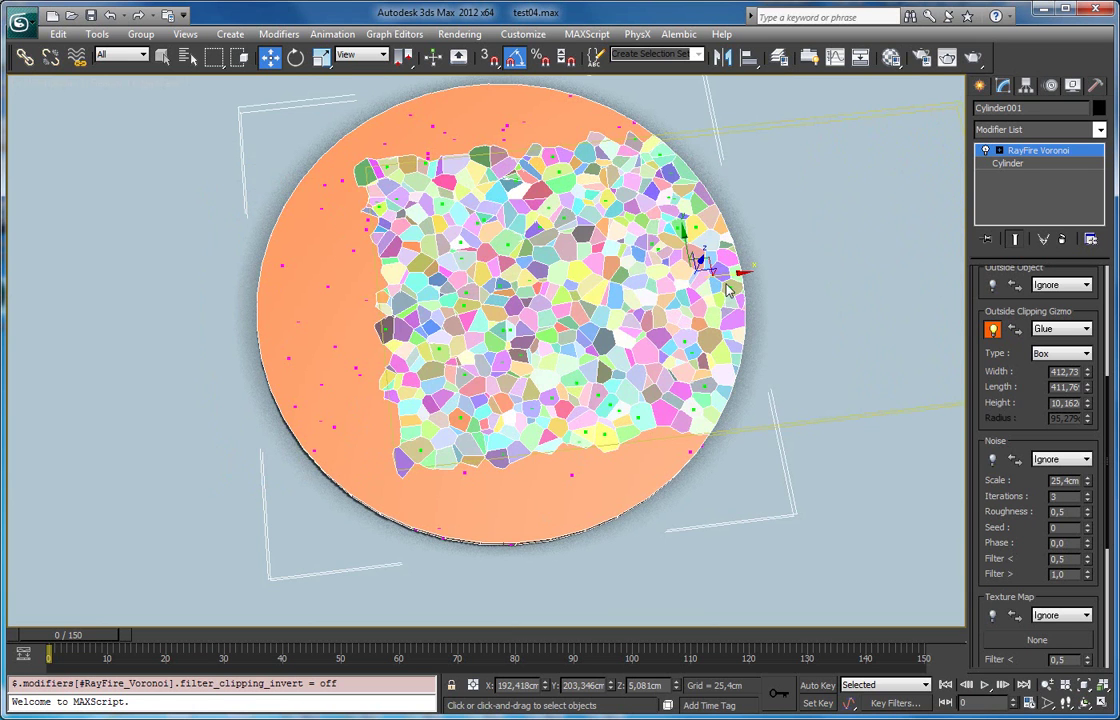
key(r)
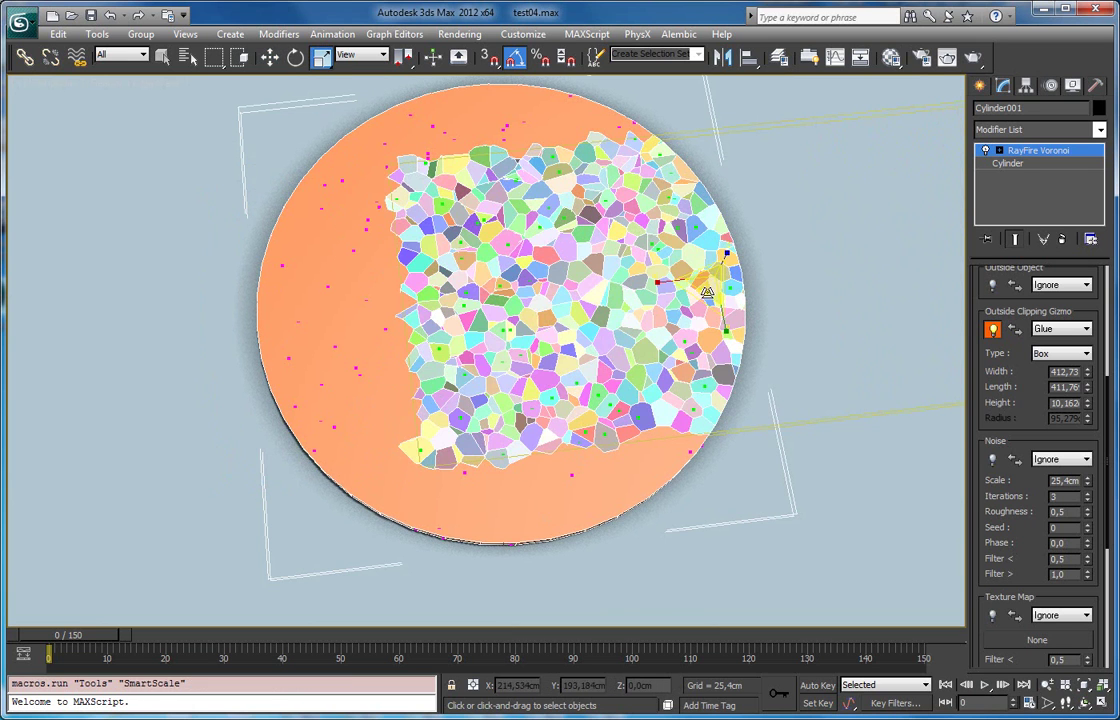
drag(656, 279, 545, 295)
key(w)
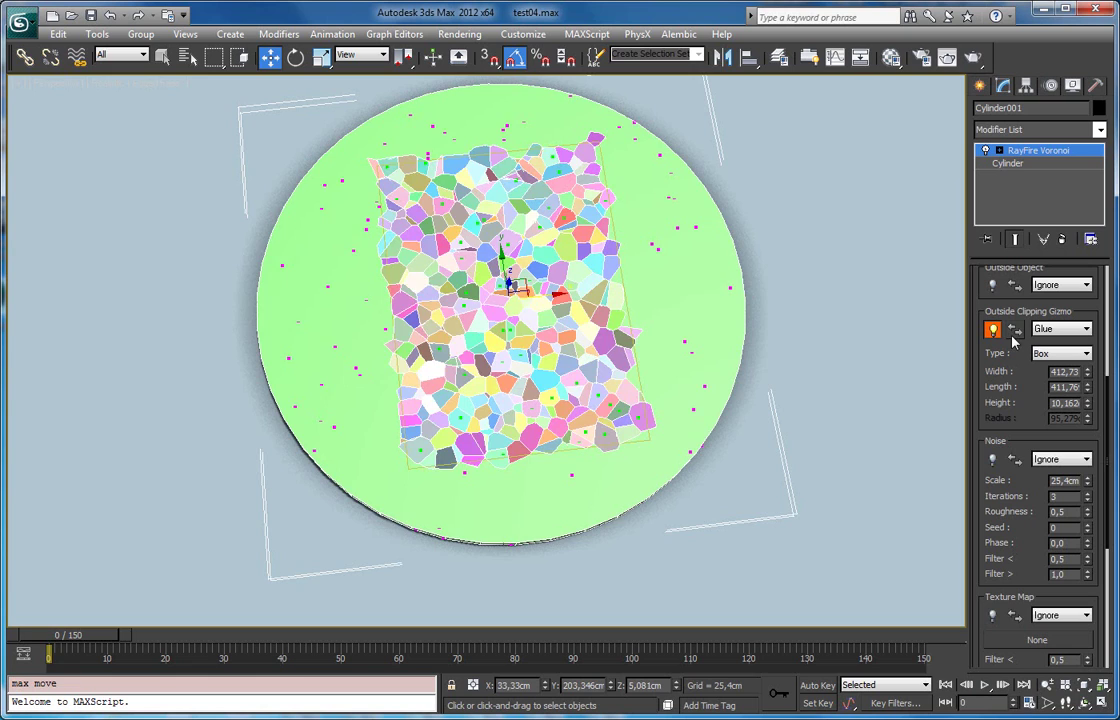
Toggle inversion of the Outside Clipping Gizmo filter on and back off to compare the glued regions
click(1016, 331)
alt+middle_drag(513, 415, 596, 424)
click(1017, 336)
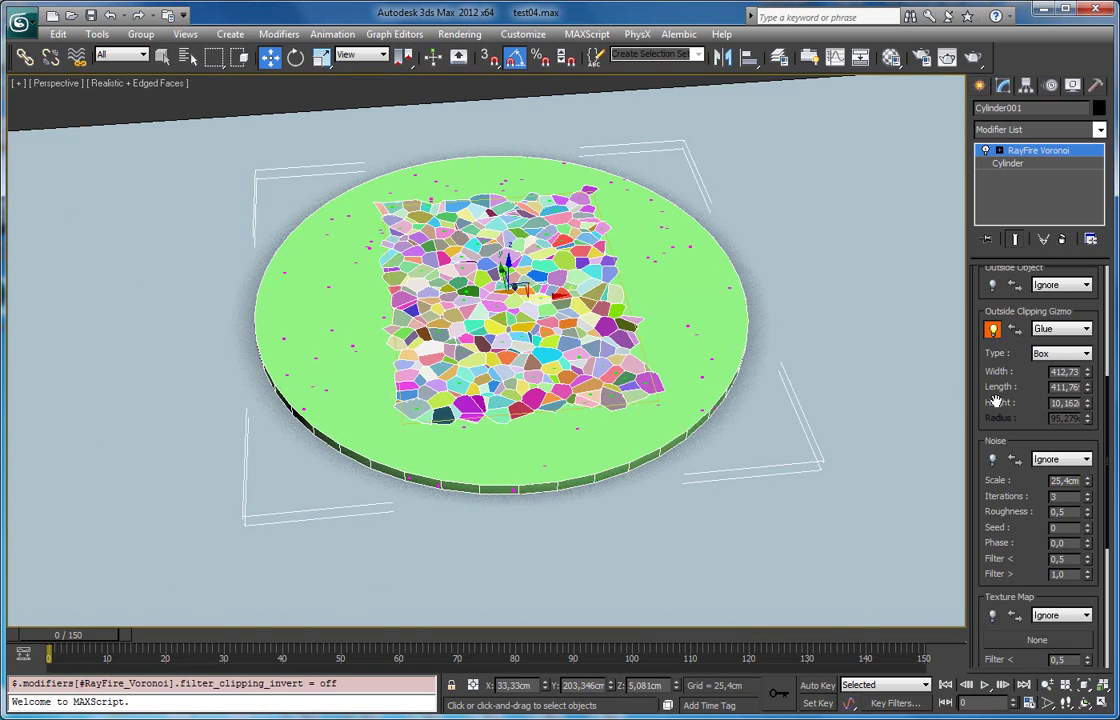
Disable the Outside Clipping Gizmo filter and enable the Noise filter in Ignore mode
scroll(995, 398, up, 1)
click(995, 361)
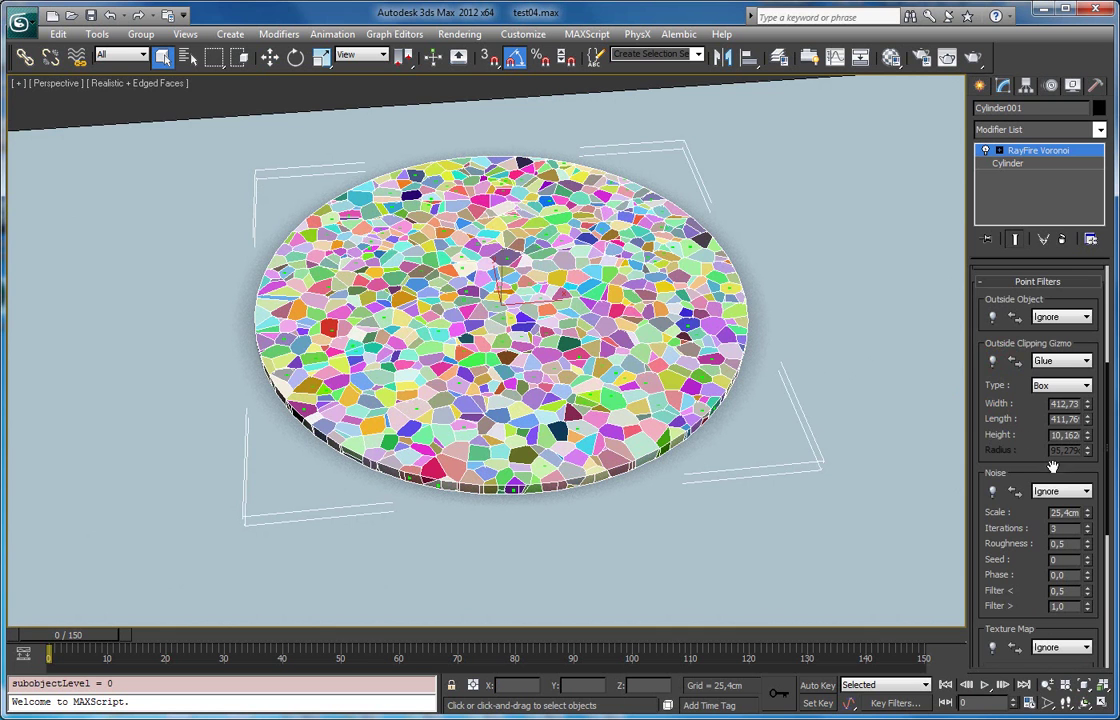
scroll(995, 497, down, 2)
click(992, 428)
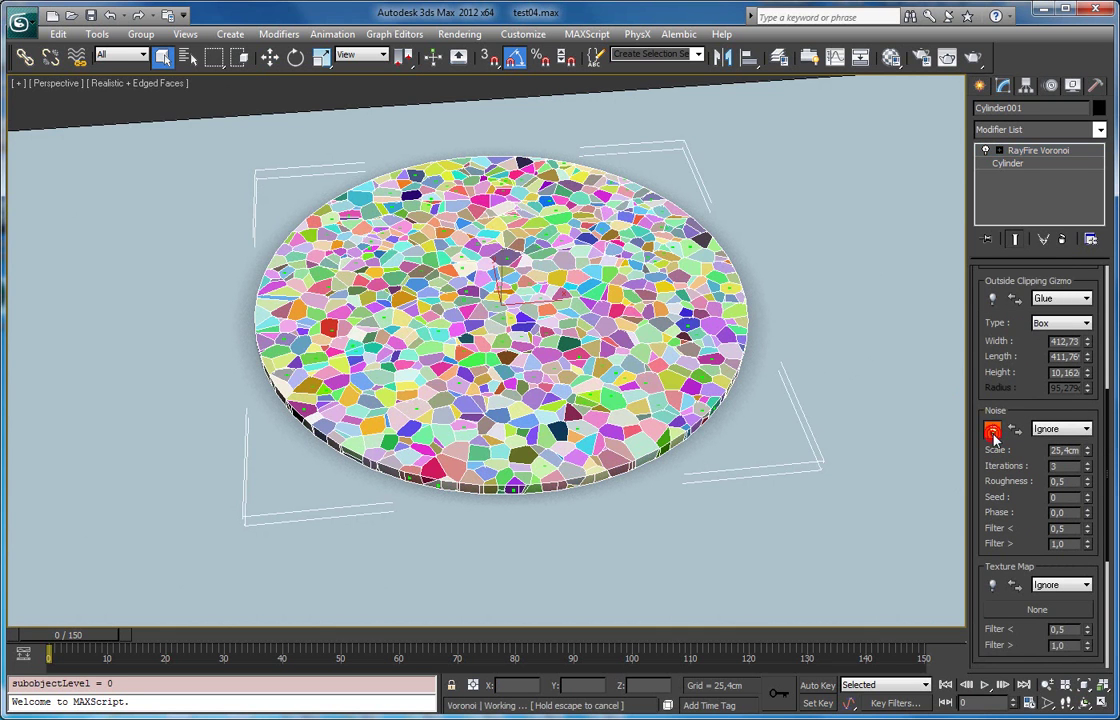
Turn off fragmentation of the disc and show the viewport in wireframe so only the point cloud is displayed
scroll(1000, 357, up, 5)
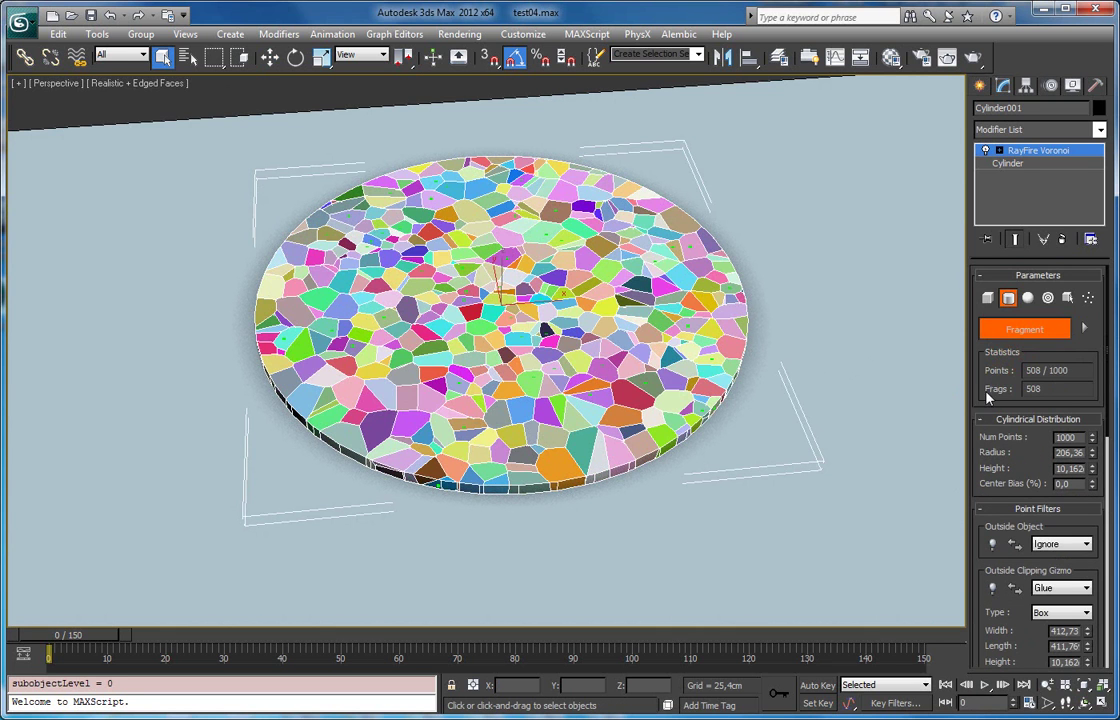
click(1016, 329)
key(F3)
alt+middle_drag(759, 346, 705, 365)
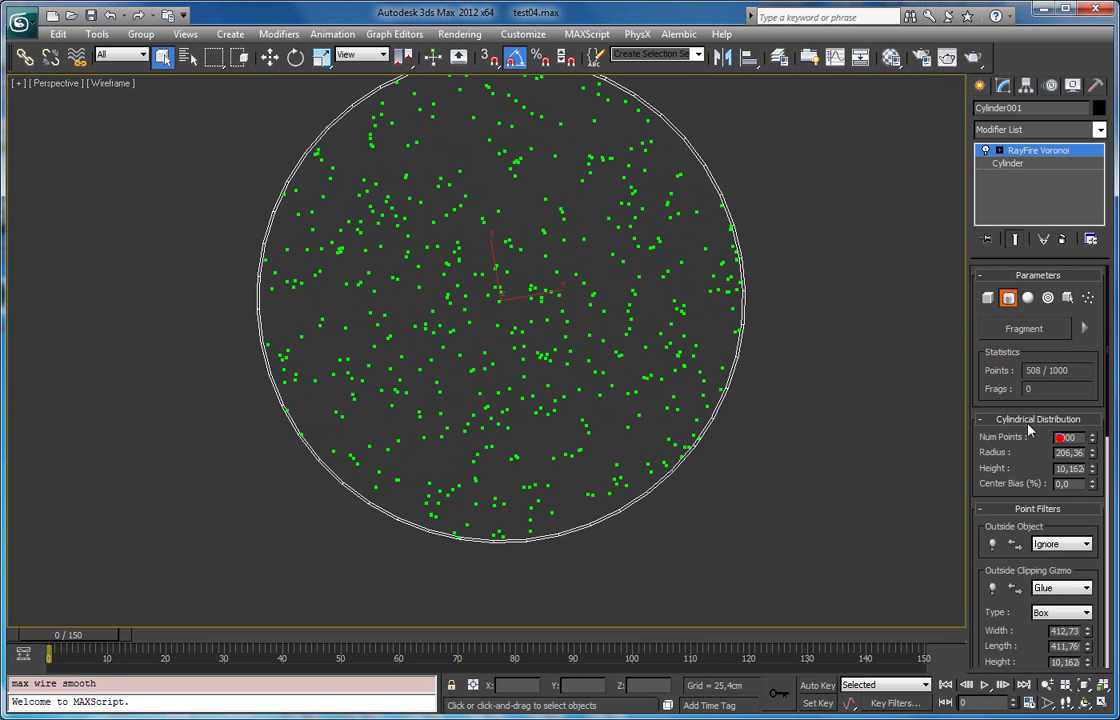
Raise the number of points in the cylindrical distribution to 3000
key(Return)
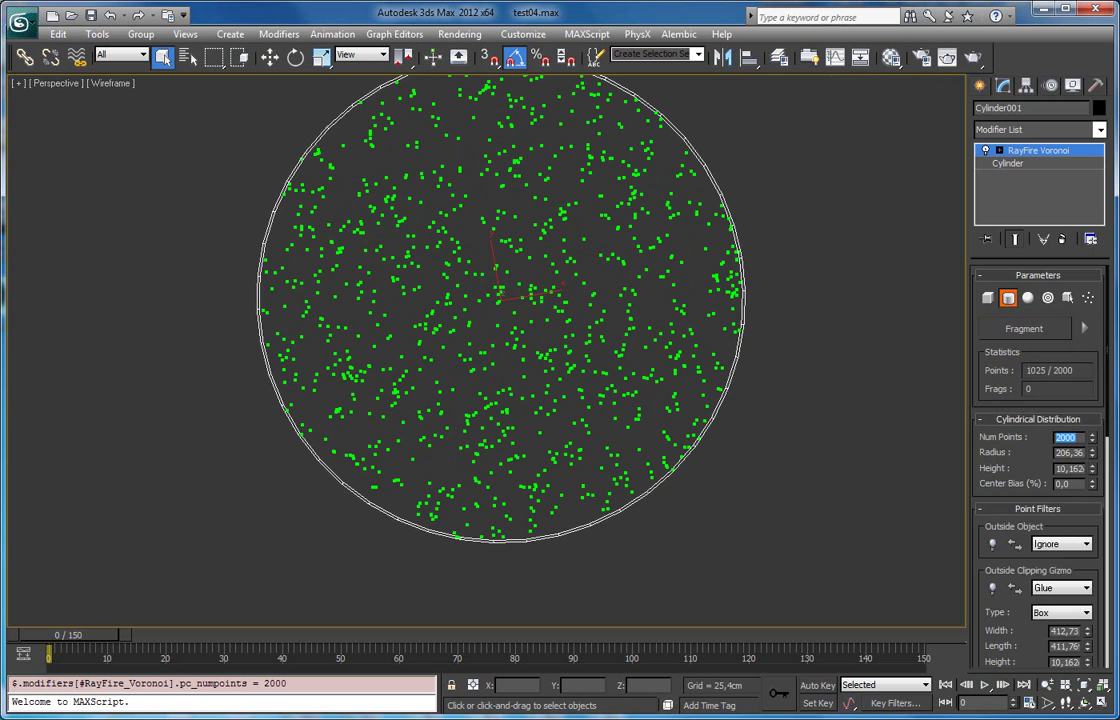
text(3)
key(Return)
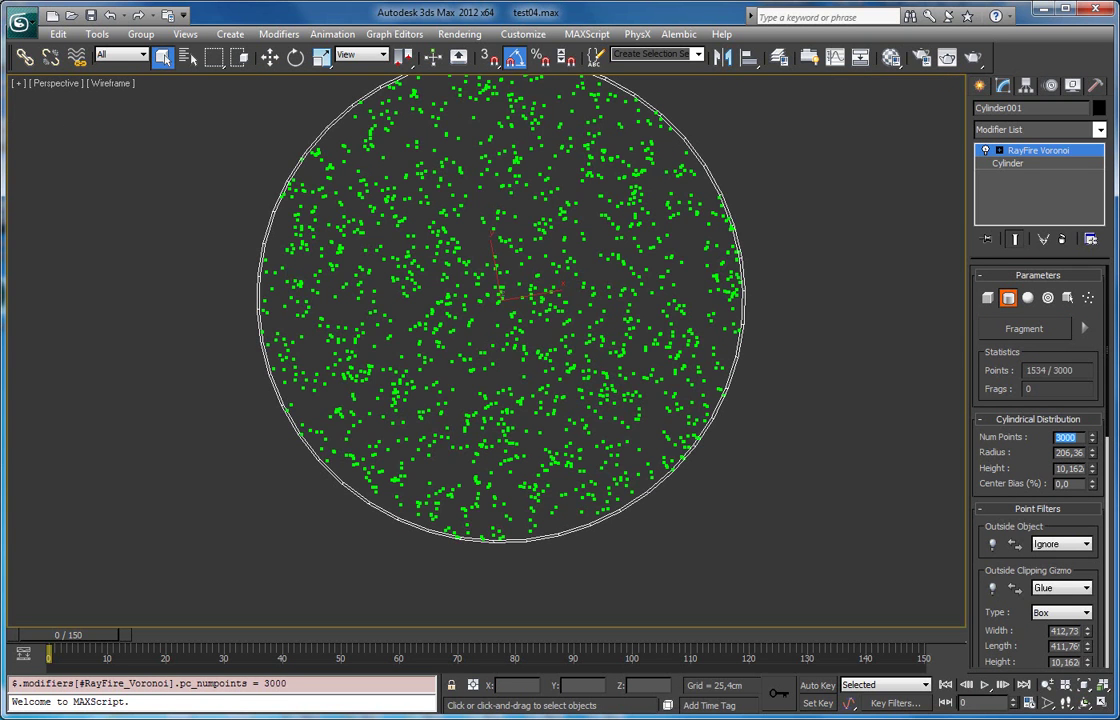
Toggle the Noise filter off and back on to compare the point distribution
drag(975, 567, 981, 409)
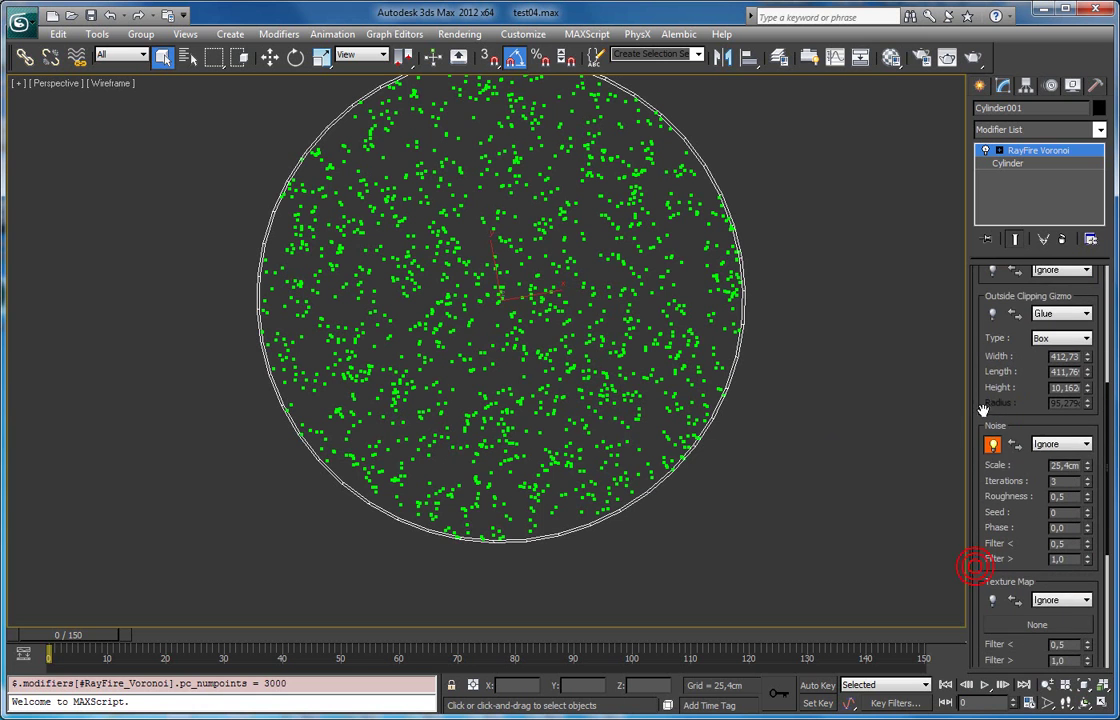
click(993, 446)
middle_drag(693, 353, 699, 405)
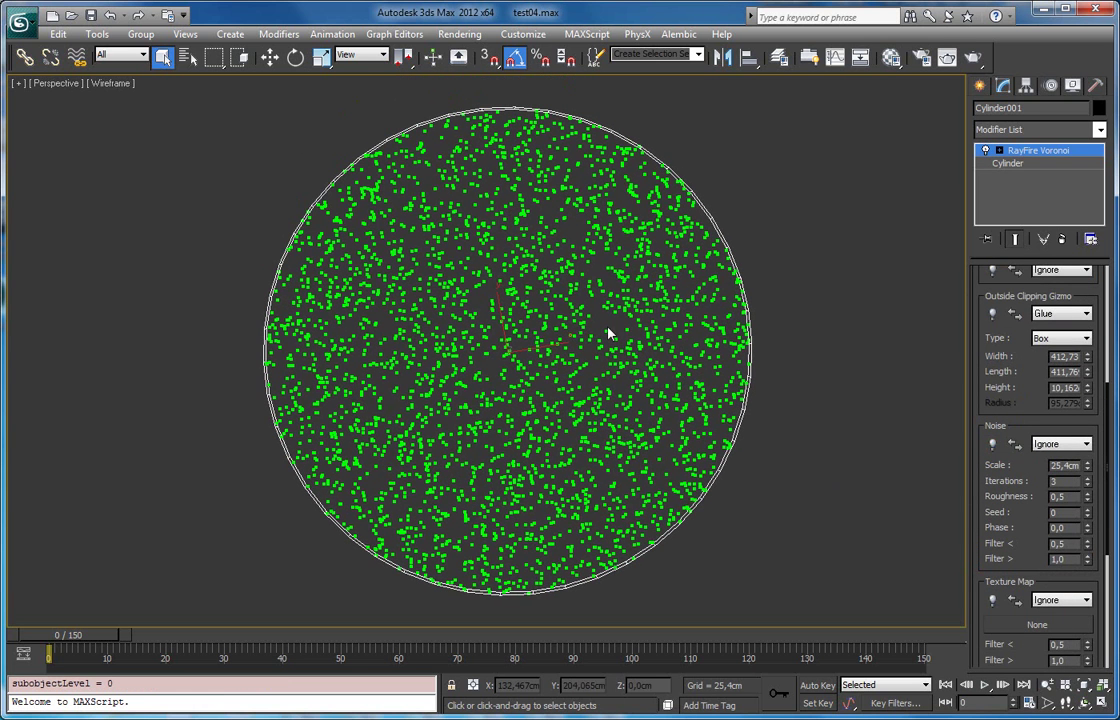
click(993, 446)
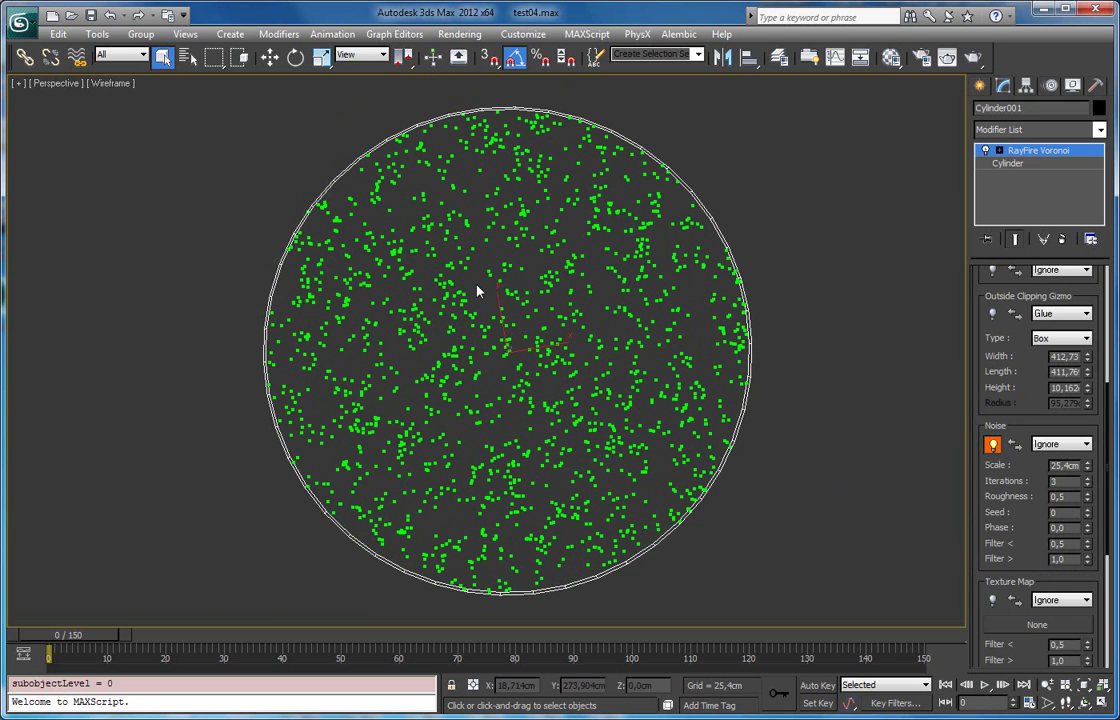
Set the Noise filter's scale to about 173.15 cm, its phase to 28.55 and its seed to 2
drag(1088, 468, 1066, 188)
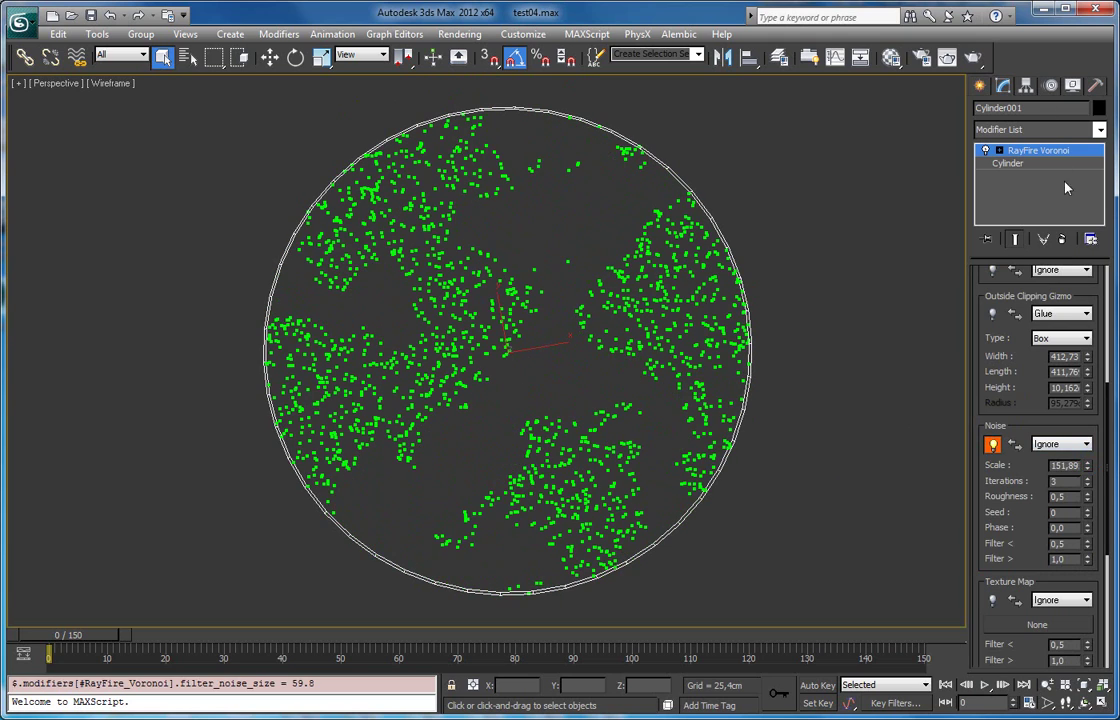
drag(1088, 476, 1087, 430)
drag(1087, 370, 1087, 275)
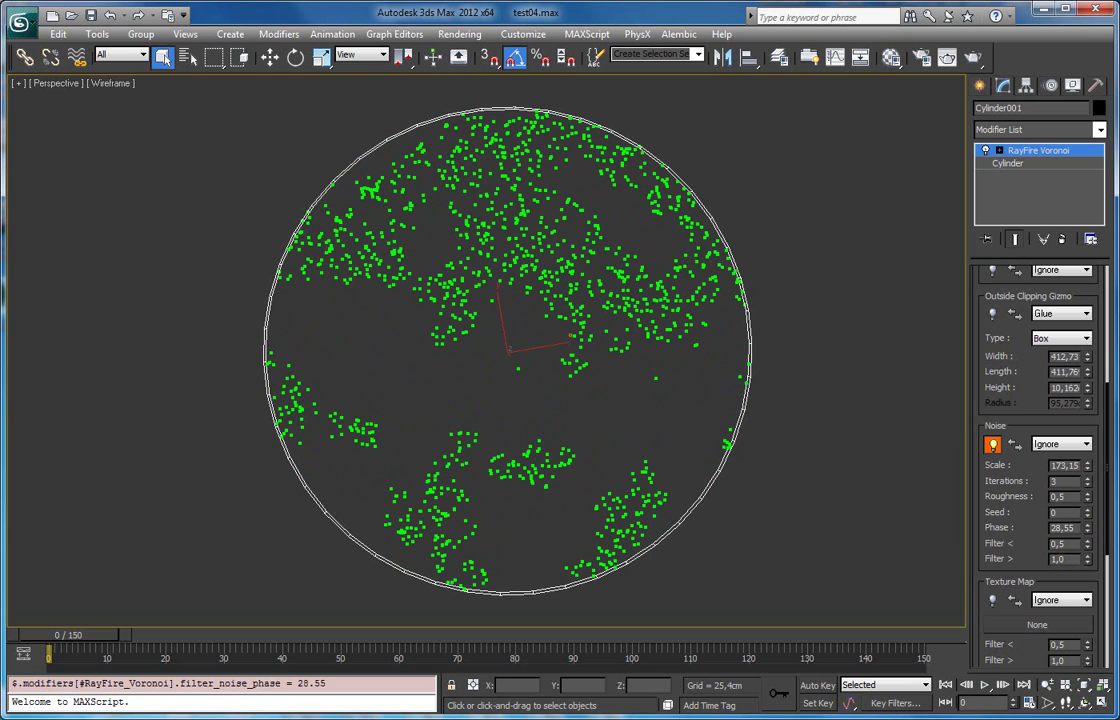
click(1087, 510)
click(1087, 510)
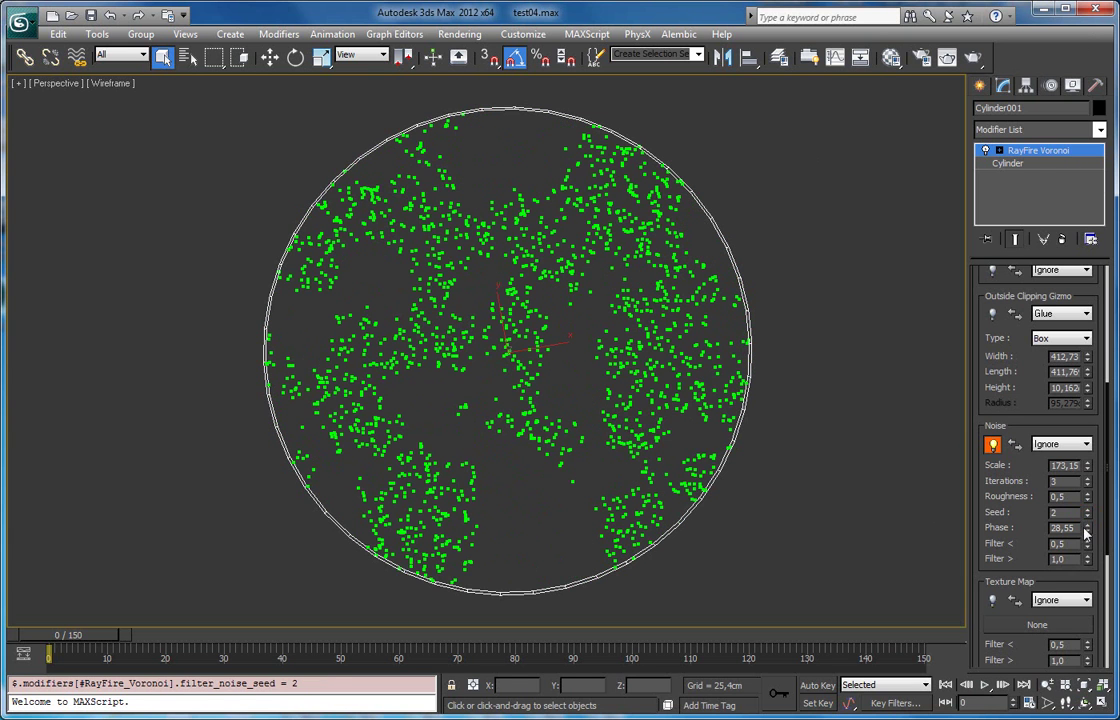
Set the noise roughness to 0 and iterations to 1, and reduce its scale to about 121.21 cm
right_click(1088, 500)
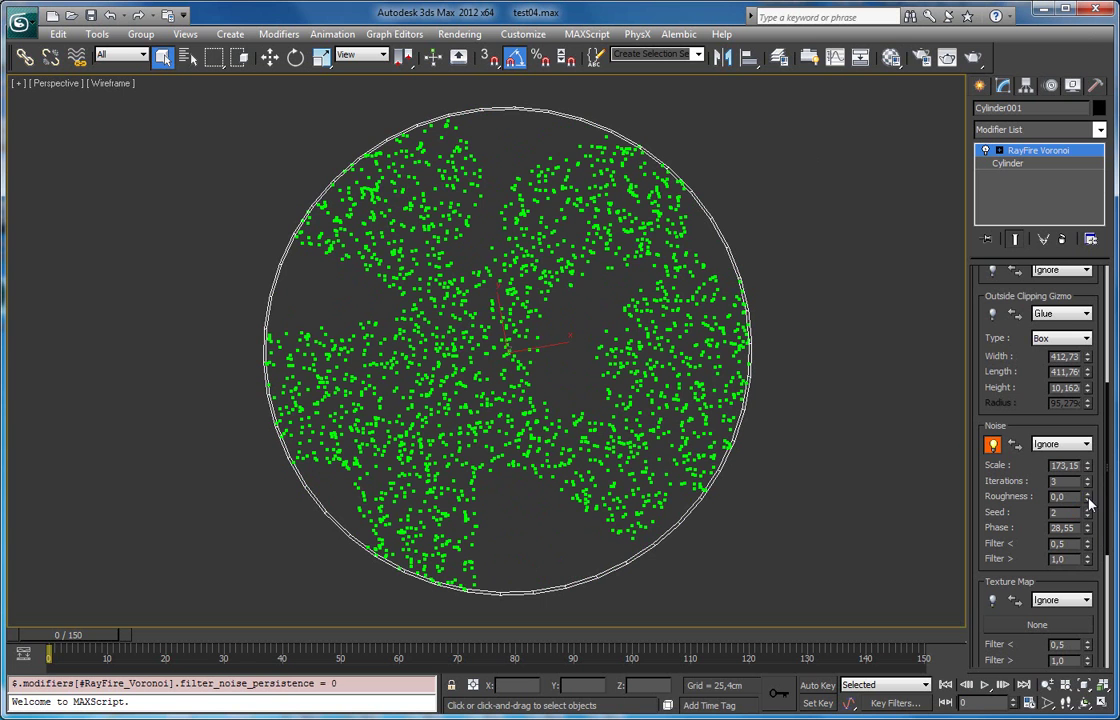
right_click(1087, 484)
mouse_move(1087, 468)
mouse_down()
mouse_move(1090, 520)
mouse_move(1087, 488)
mouse_up()
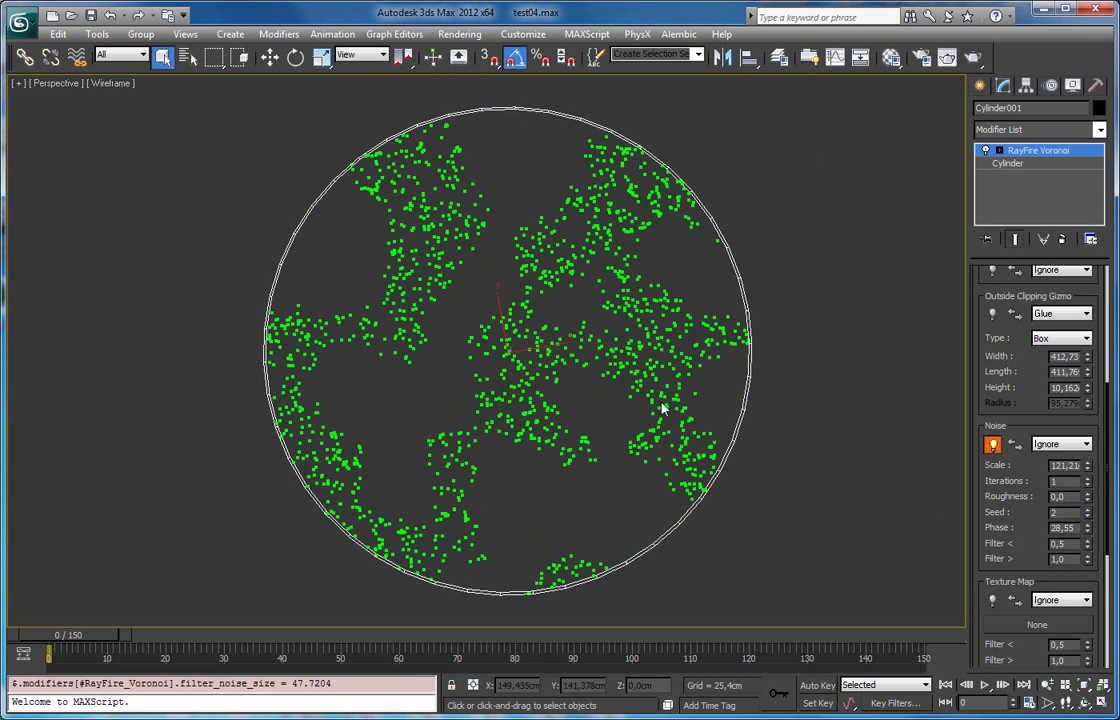
Switch the Noise filter's mode to Glue
drag(990, 540, 993, 541)
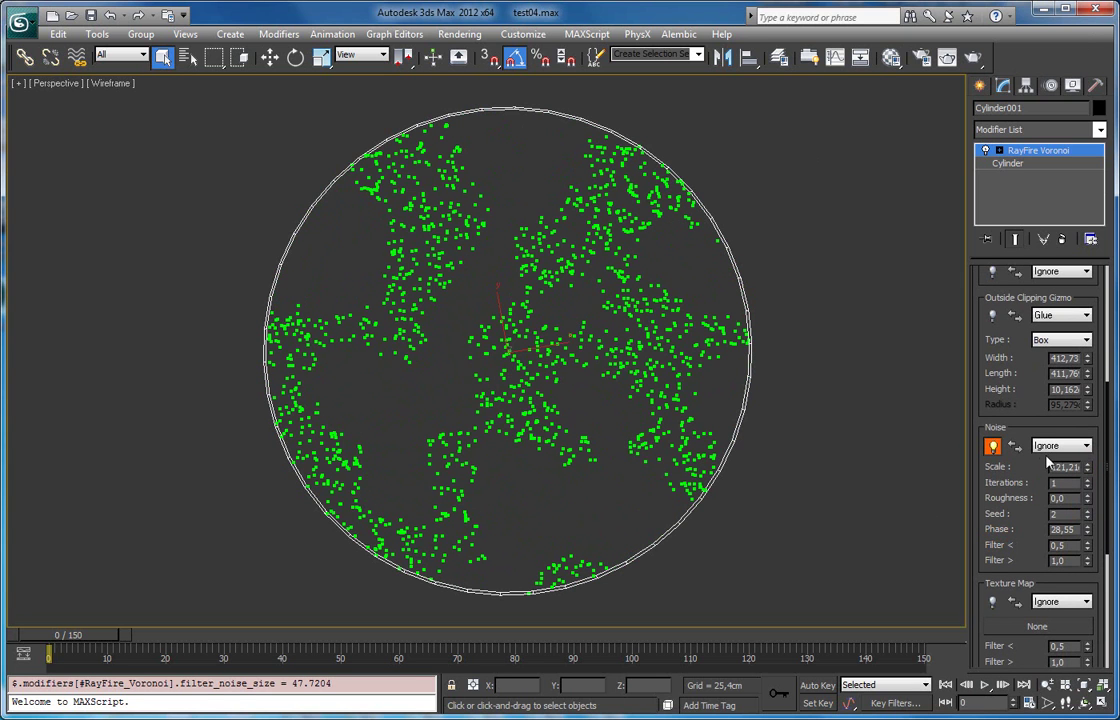
click(1046, 447)
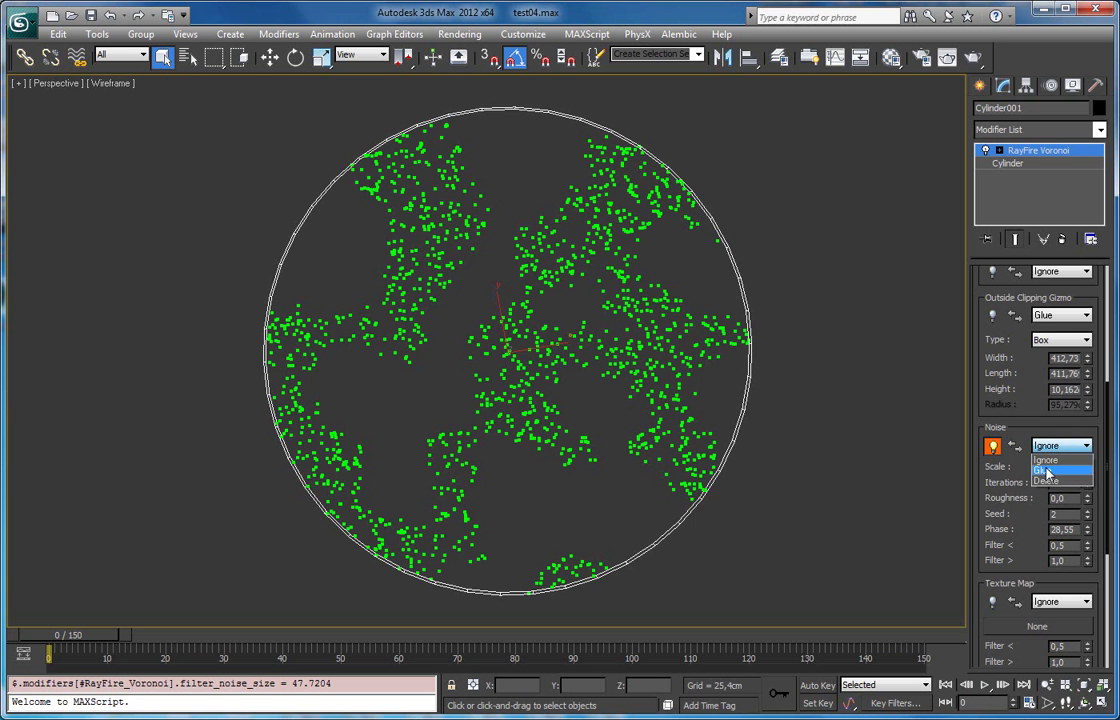
click(1046, 470)
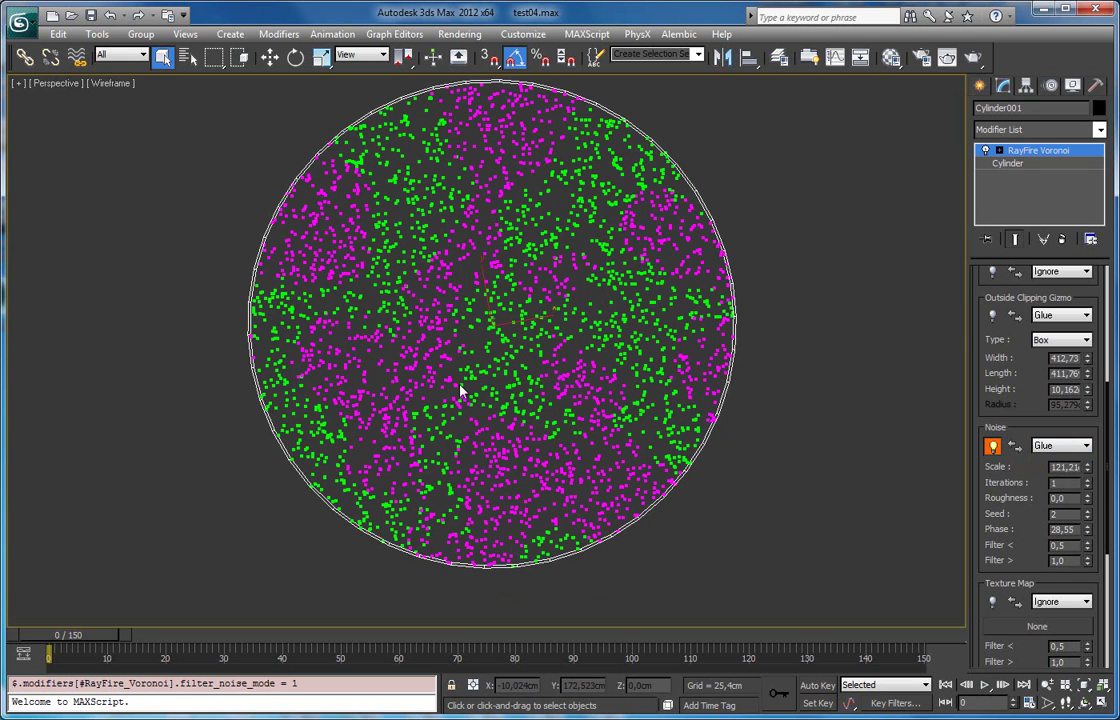
Turn fragmentation back on and return to the shaded display to inspect the glued noise regions of the disc
scroll(1000, 290, up, 5)
click(1010, 334)
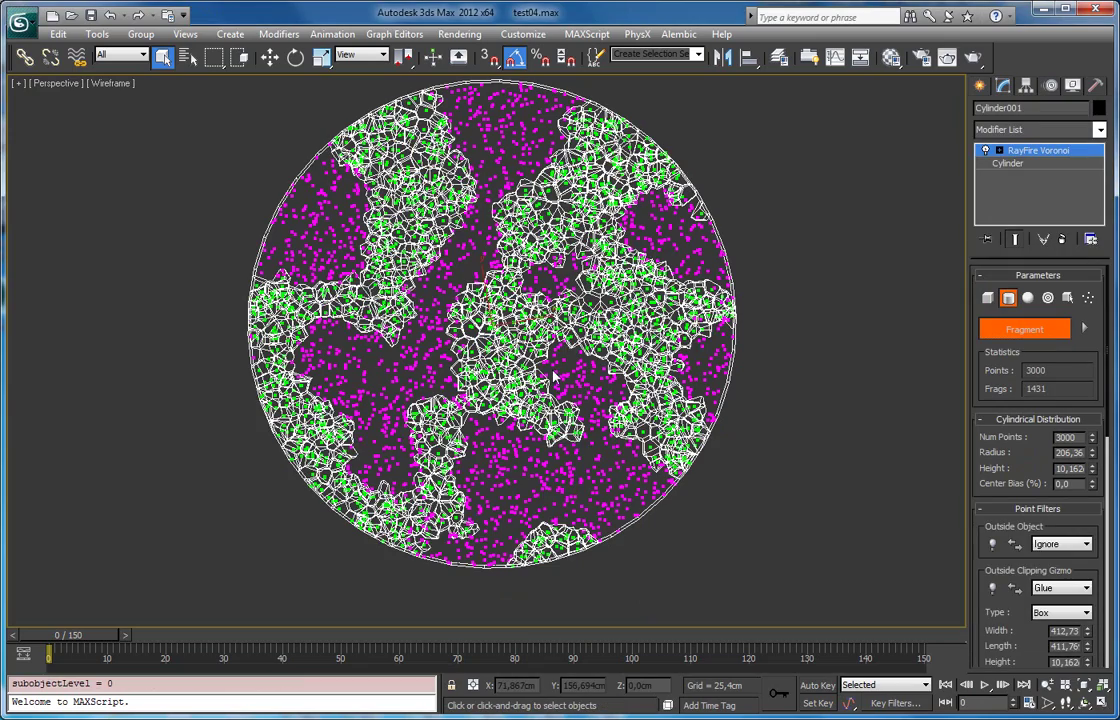
key(F3)
mouse_move(482, 389)
alt+middle_down()
mouse_move(498, 362)
mouse_move(471, 317)
alt+middle_up()
scroll(471, 317, up, 2)
middle_drag(392, 449, 403, 507)
scroll(387, 412, down, 2)
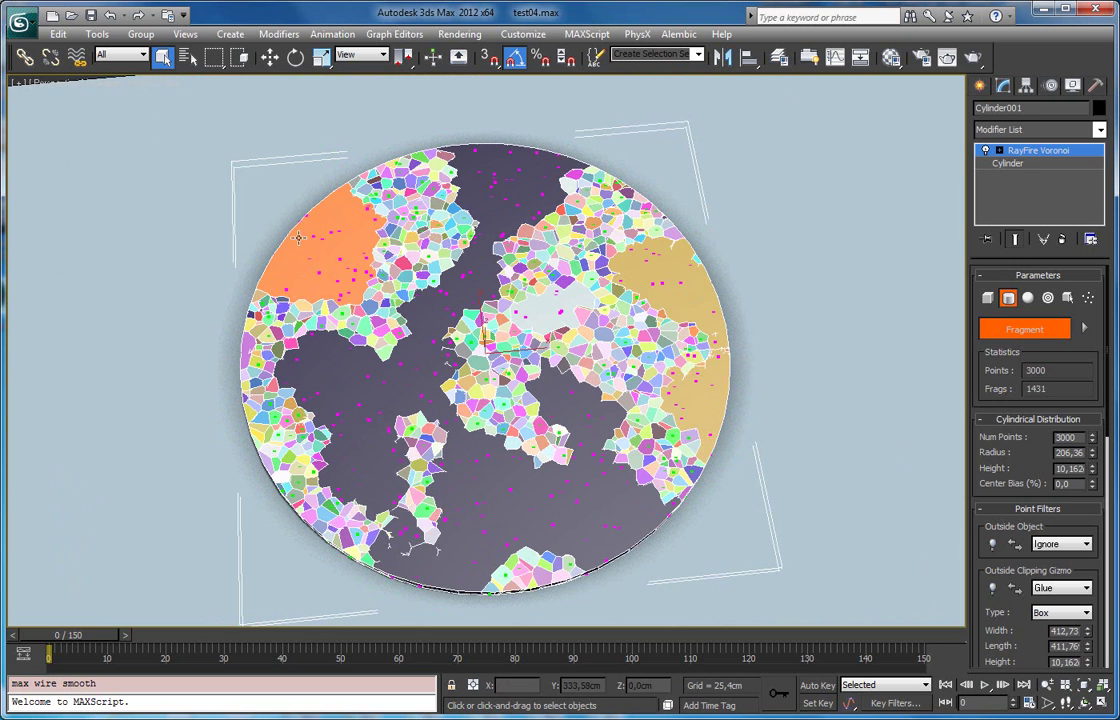
middle_drag(483, 392, 481, 372)
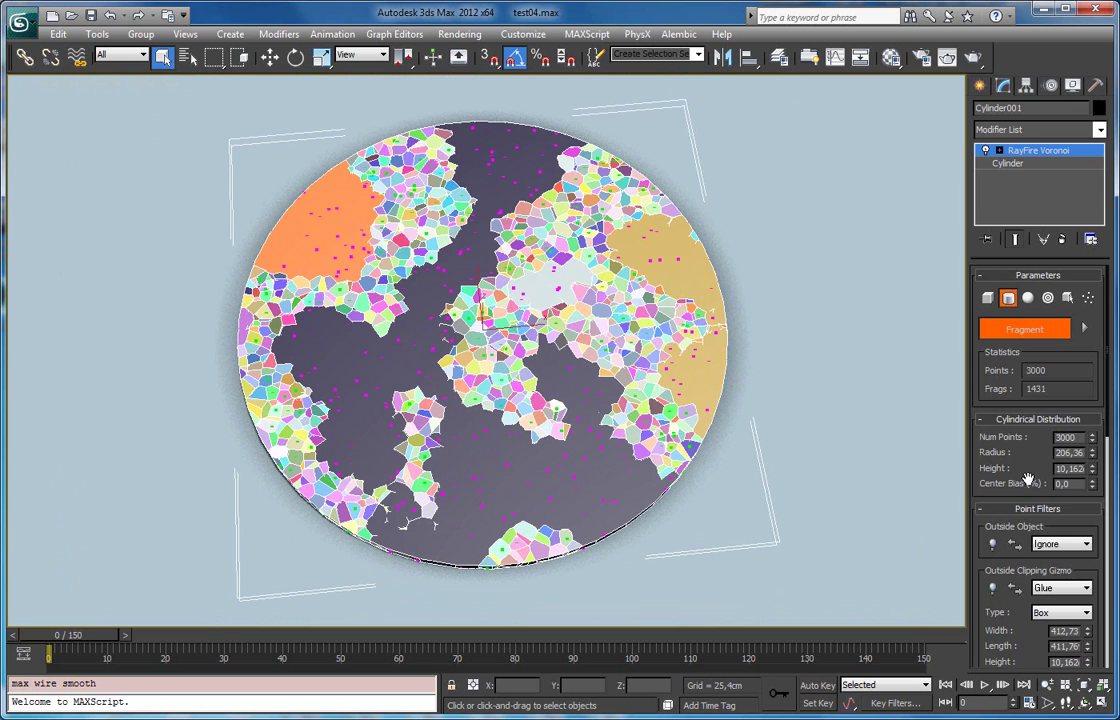
Set the Noise filter's scale to about 145.45 cm and inspect the glued regions on the disc
scroll(1028, 480, down, 3)
drag(1015, 636, 1087, 545)
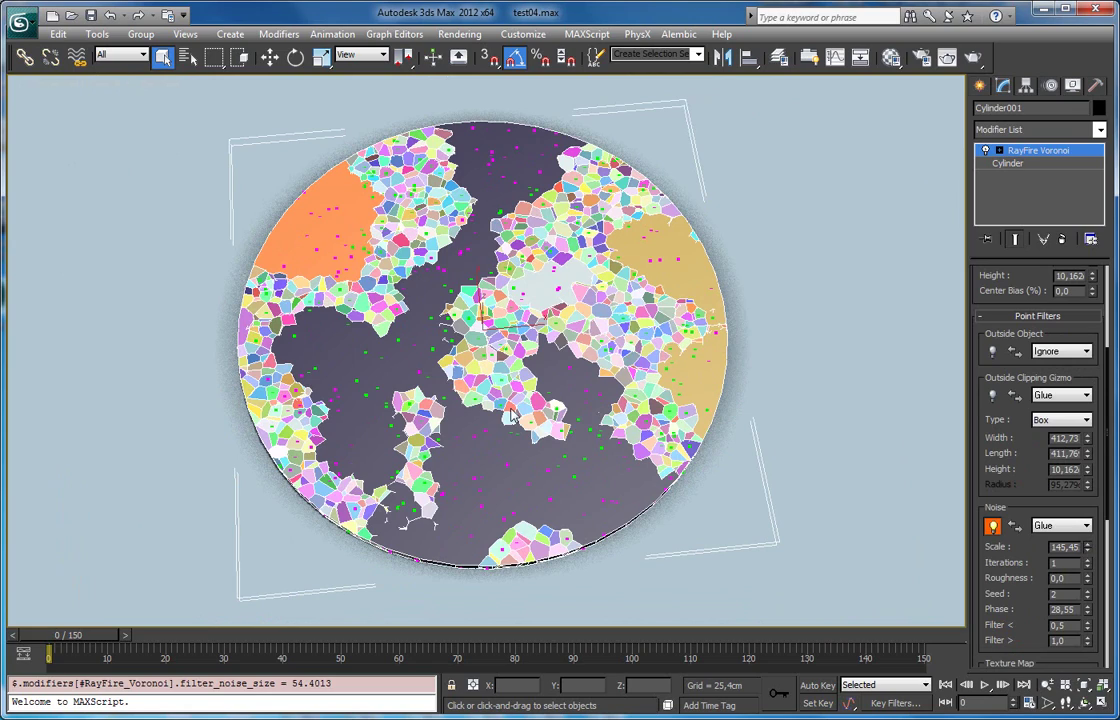
mouse_move(519, 392)
alt+middle_down()
mouse_move(507, 357)
mouse_move(507, 408)
alt+middle_up()
scroll(506, 408, up, 3)
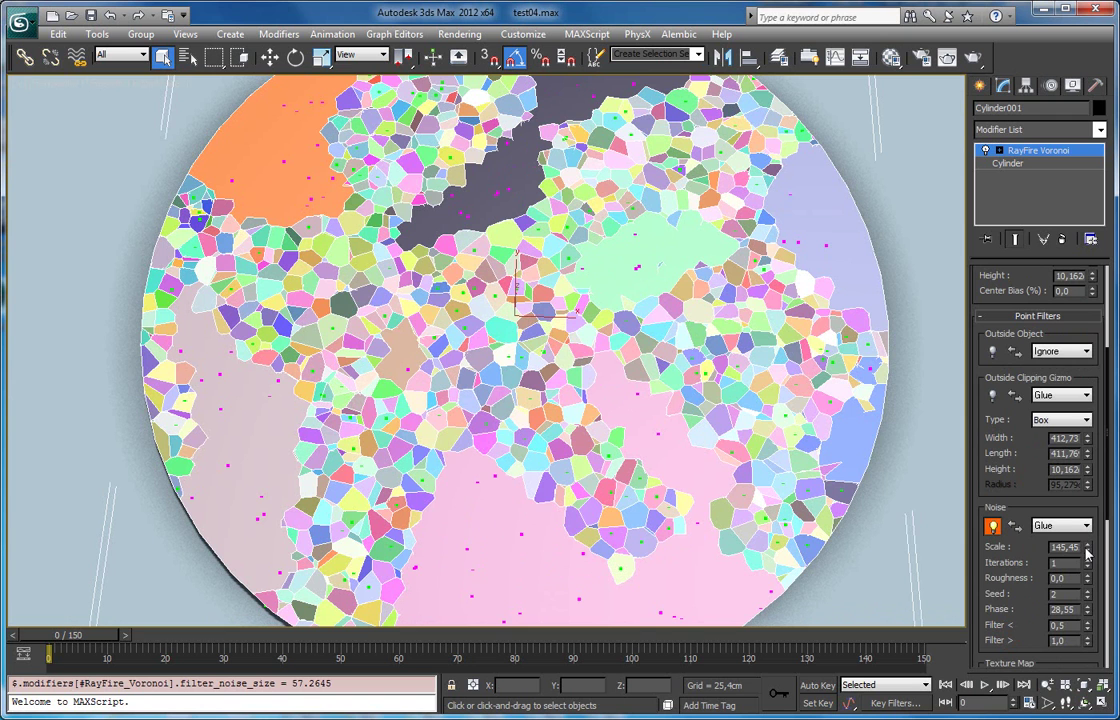
Reduce the Noise filter's scale to about 79.998 cm, and turn the Noise filter off
drag(1087, 552, 1087, 592)
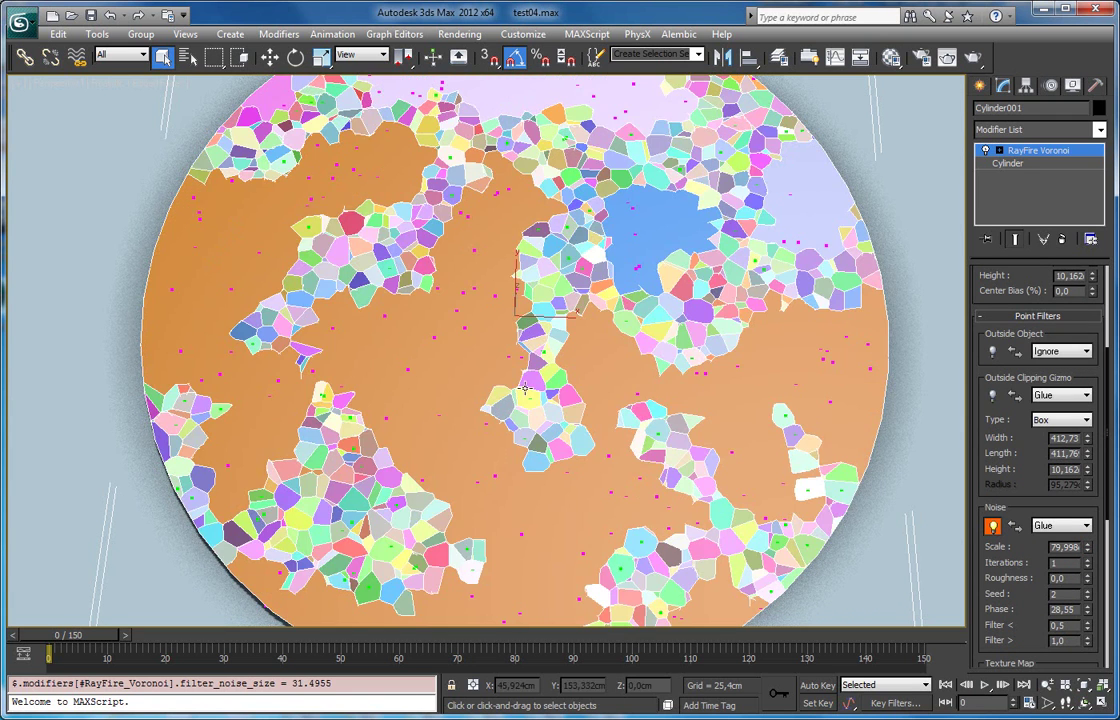
scroll(512, 388, down, 3)
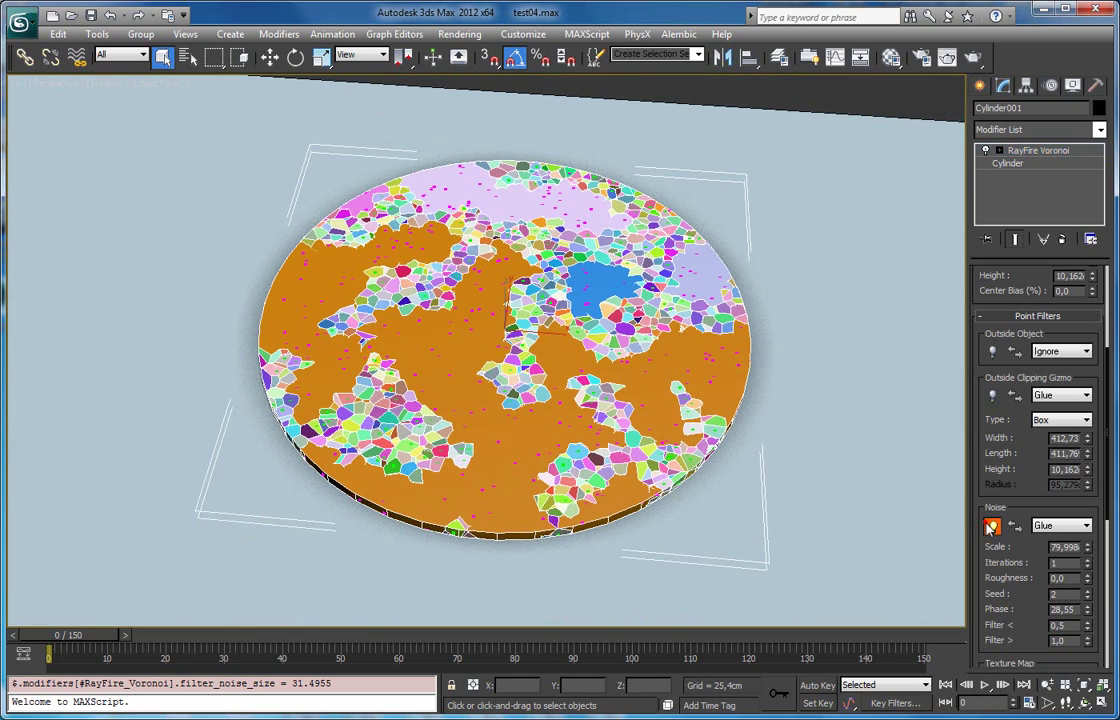
click(992, 525)
scroll(997, 577, down, 5)
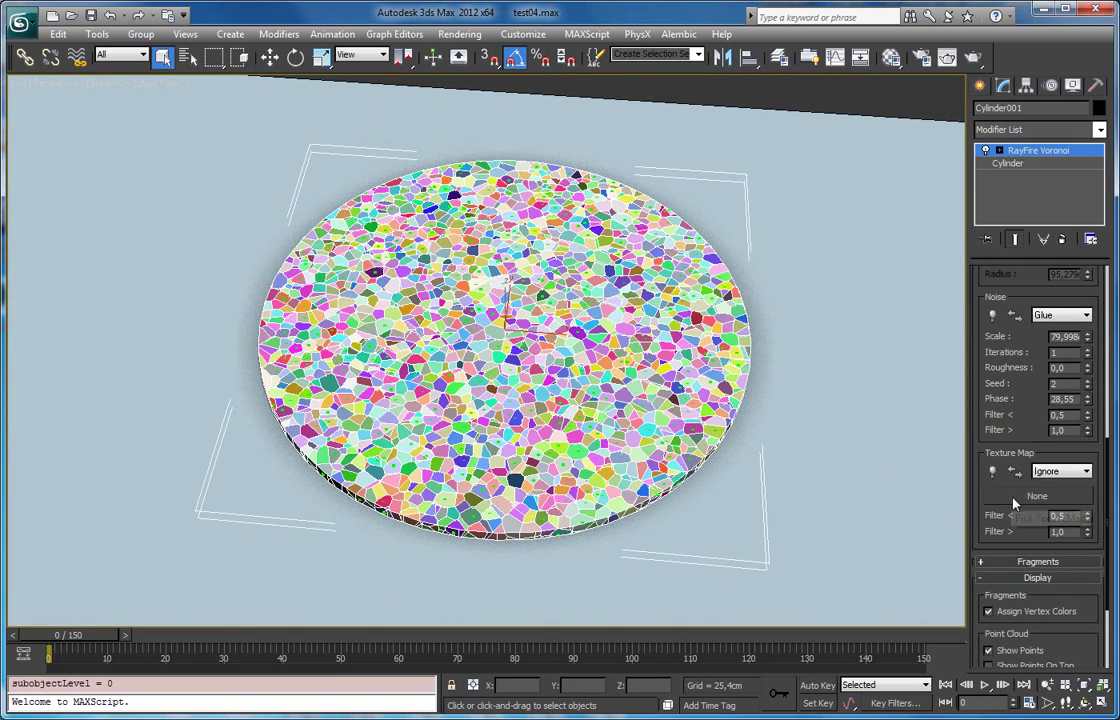
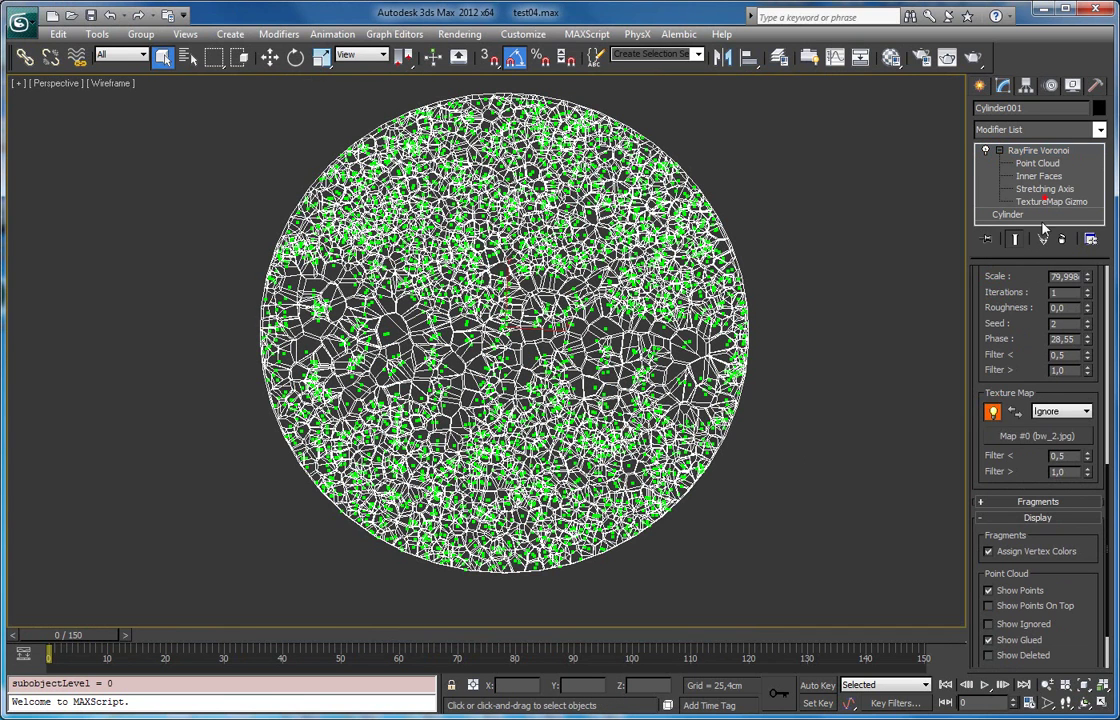
Activate the TextureMap Gizmo and set the inverted Texture Map filter to Glue, viewing the disc shaded
click(1050, 201)
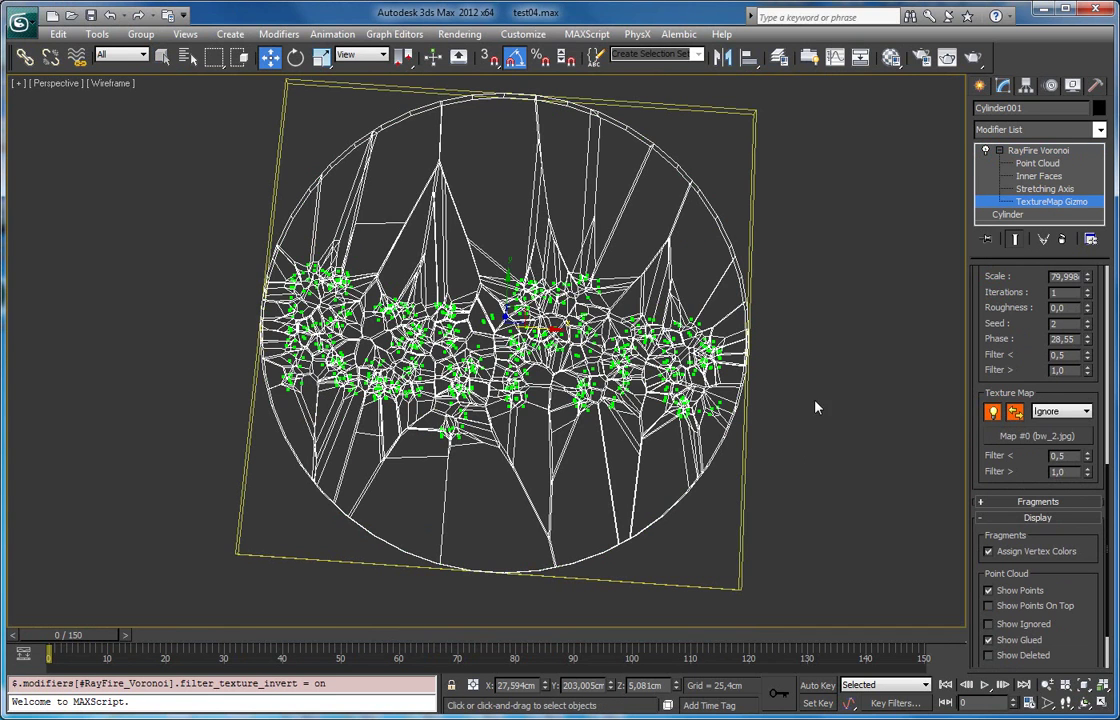
key(F3)
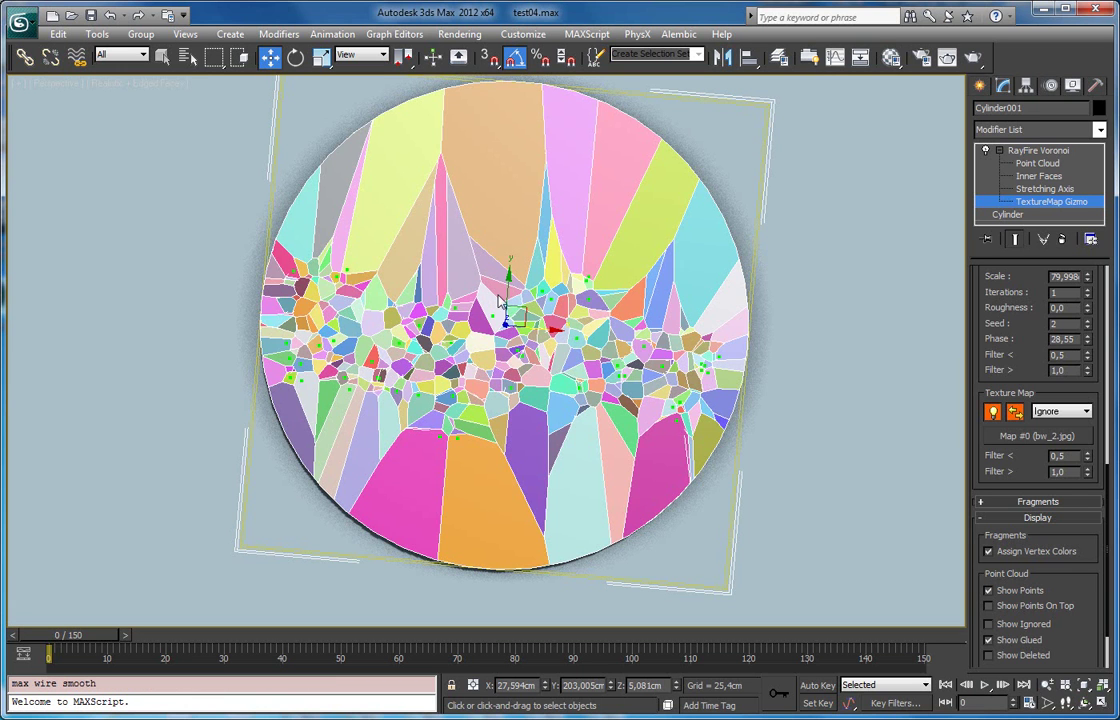
click(1060, 411)
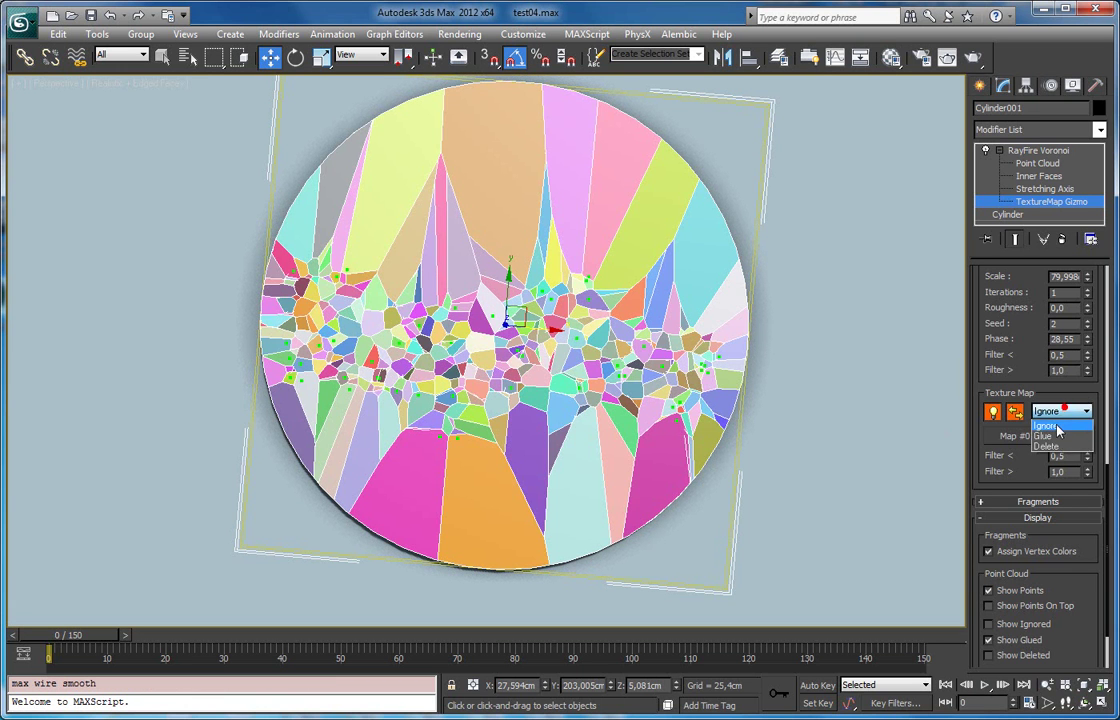
click(1052, 437)
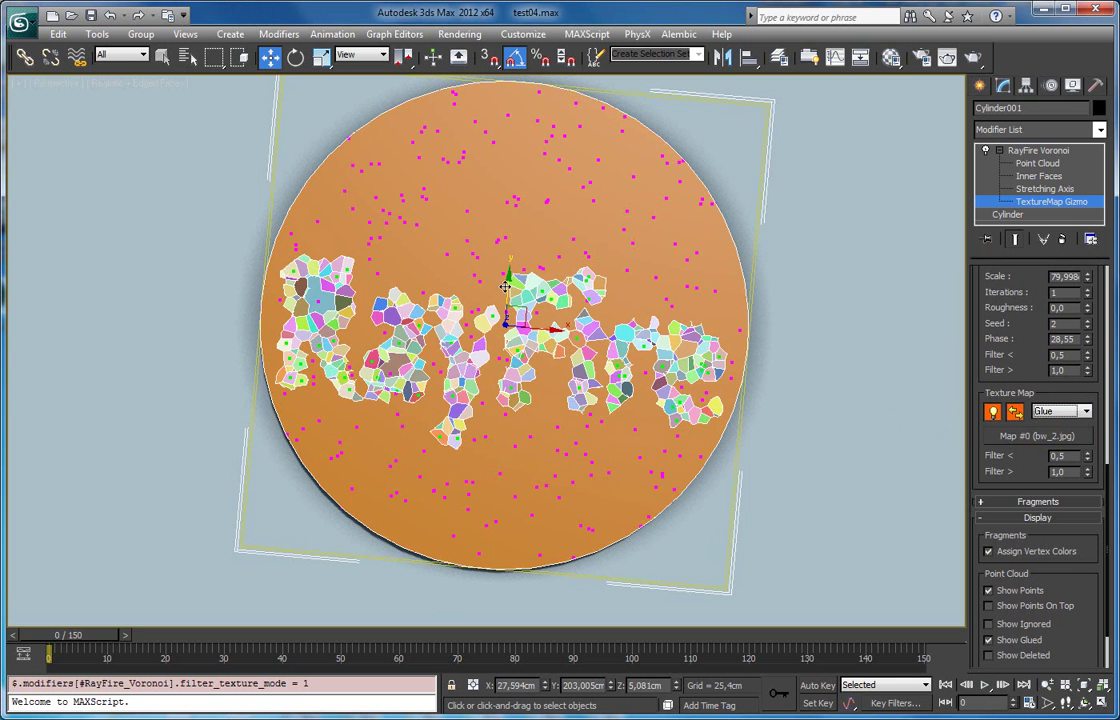
mouse_move(505, 287)
alt+middle_down()
mouse_move(493, 310)
mouse_move(503, 268)
alt+middle_up()
scroll(503, 268, up, 3)
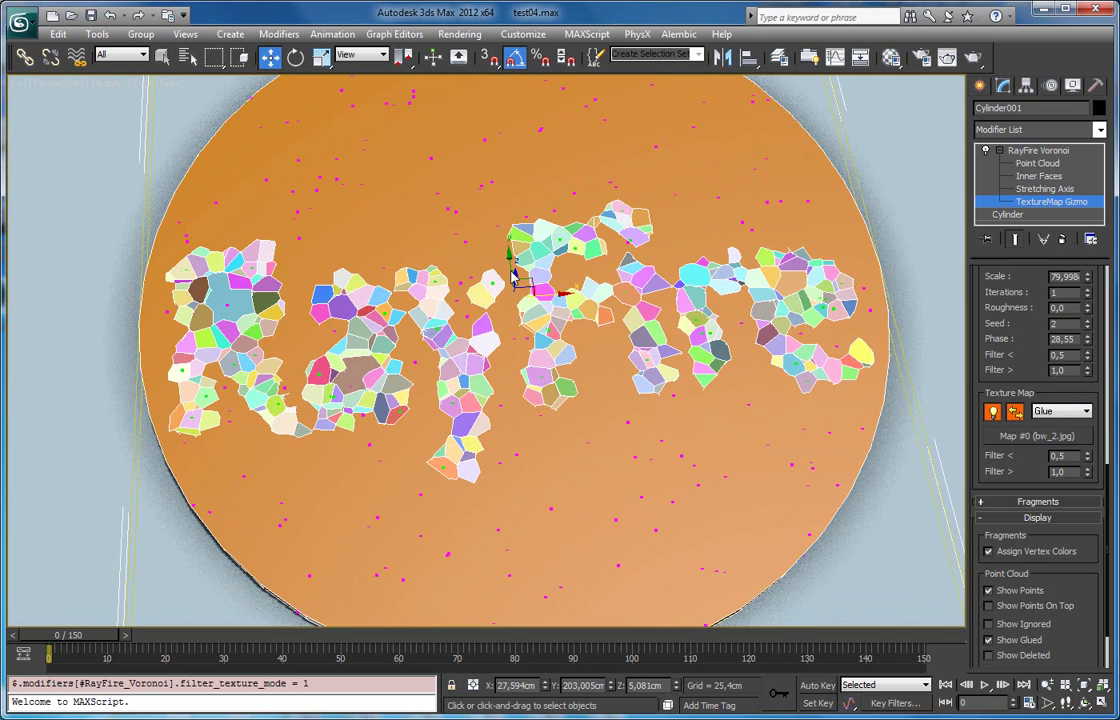
Move the TextureMap Gizmo along its Y axis to about 221.765 cm
alt+middle_drag(617, 302, 592, 350)
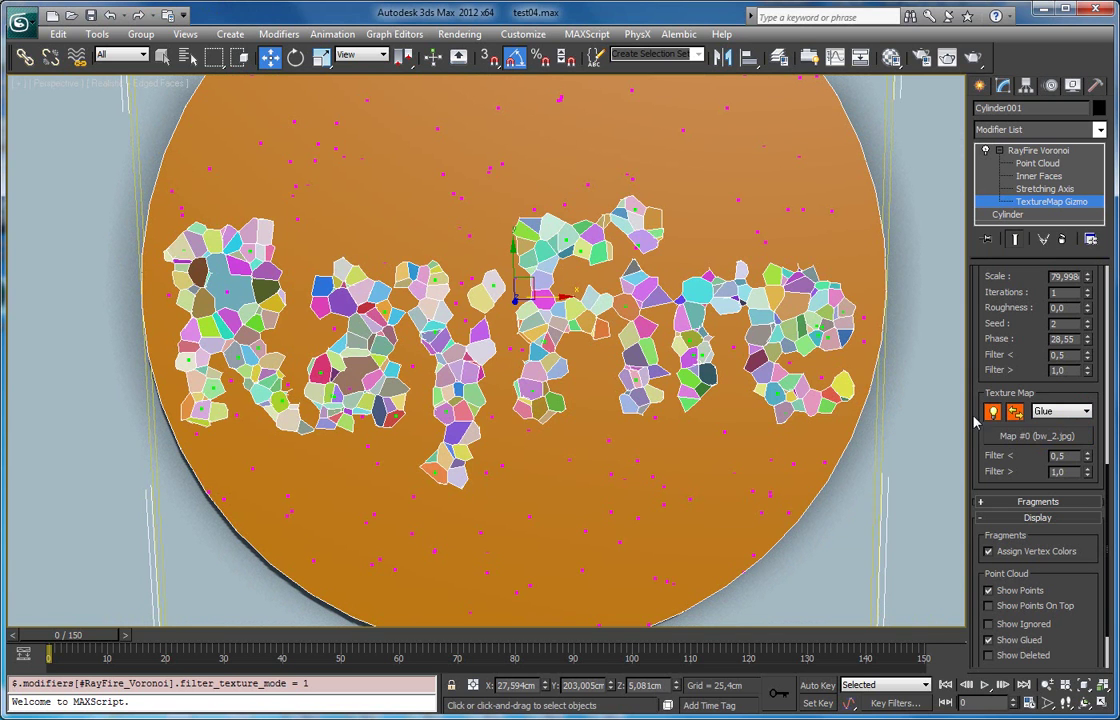
drag(512, 252, 510, 218)
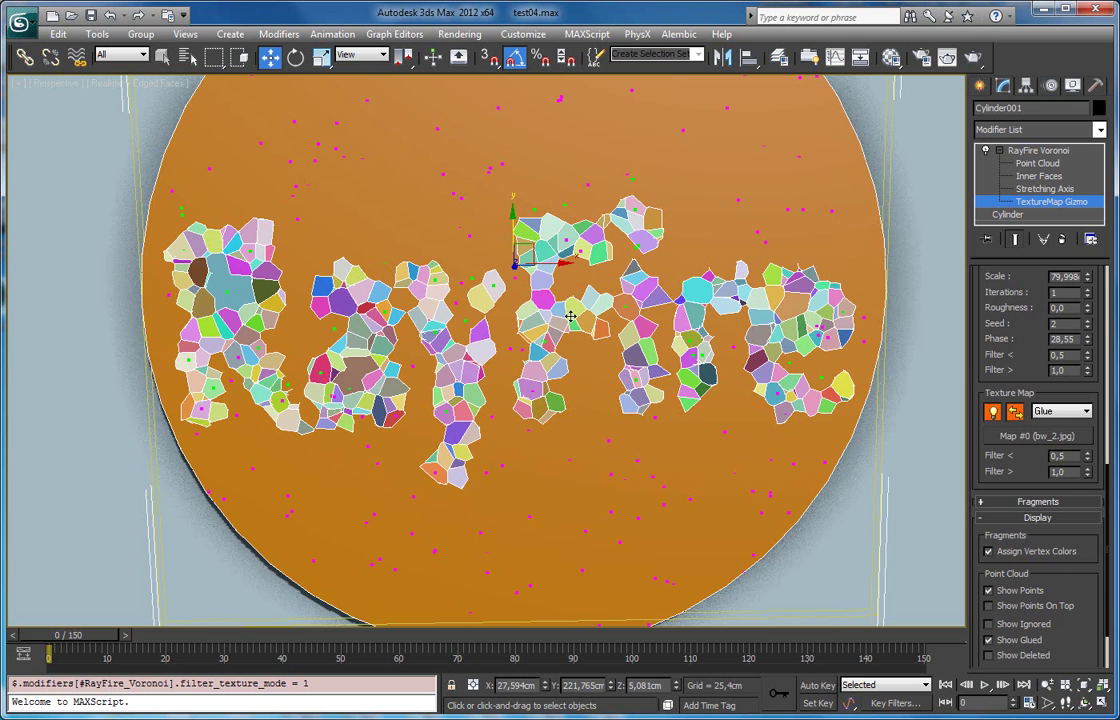
middle_drag(484, 211, 488, 248)
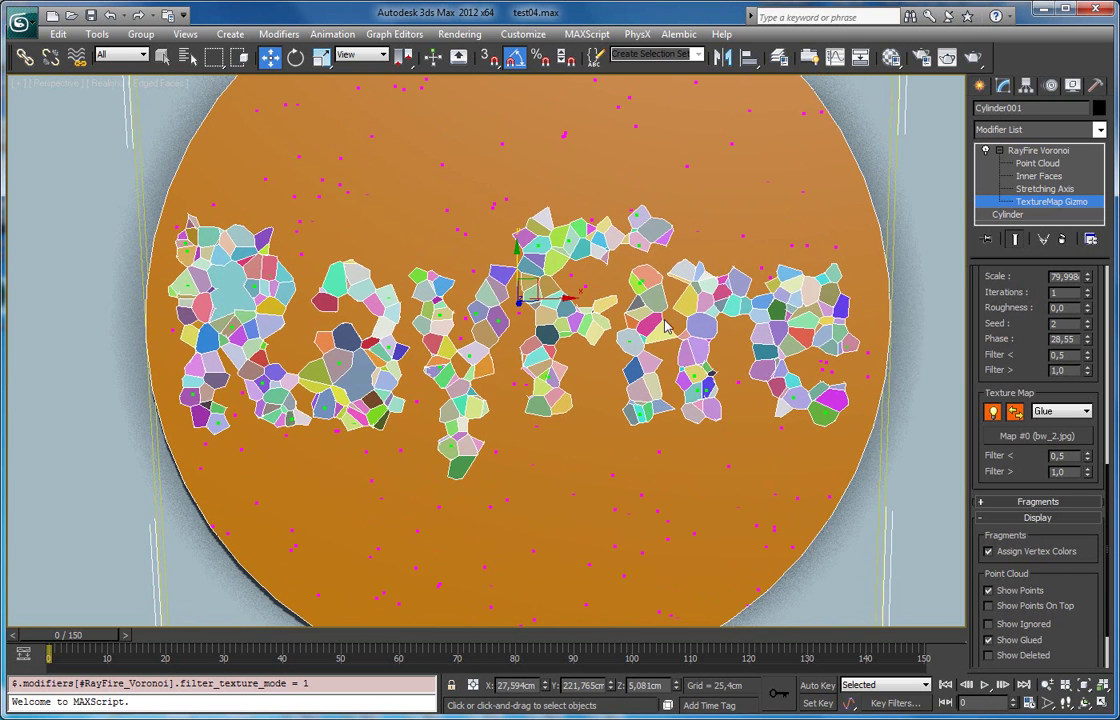
Turn off inversion of the Texture Map filter so the lettering is glued instead of the surrounding area
scroll(1000, 330, up, 5)
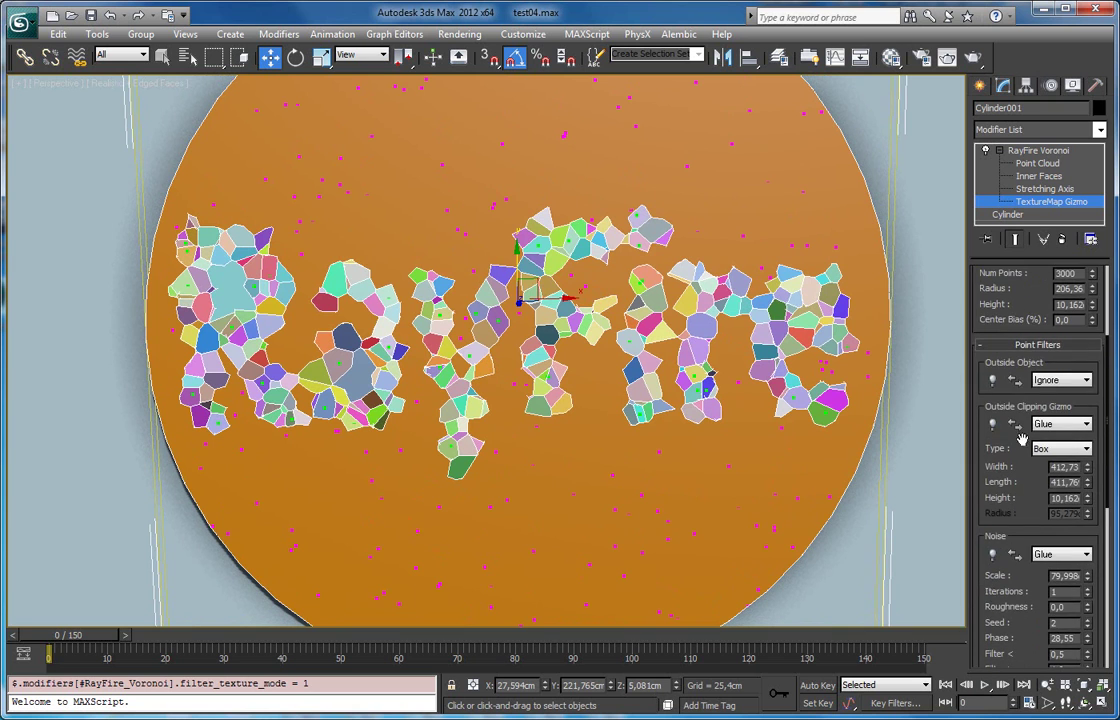
scroll(990, 505, down, 5)
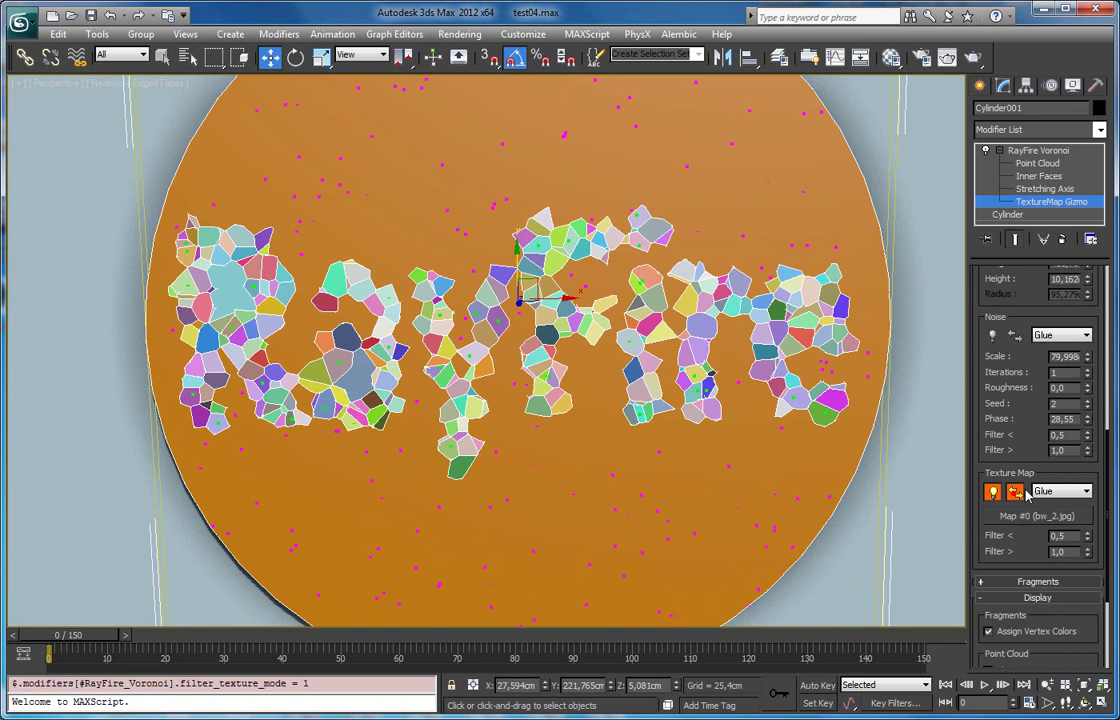
click(1025, 490)
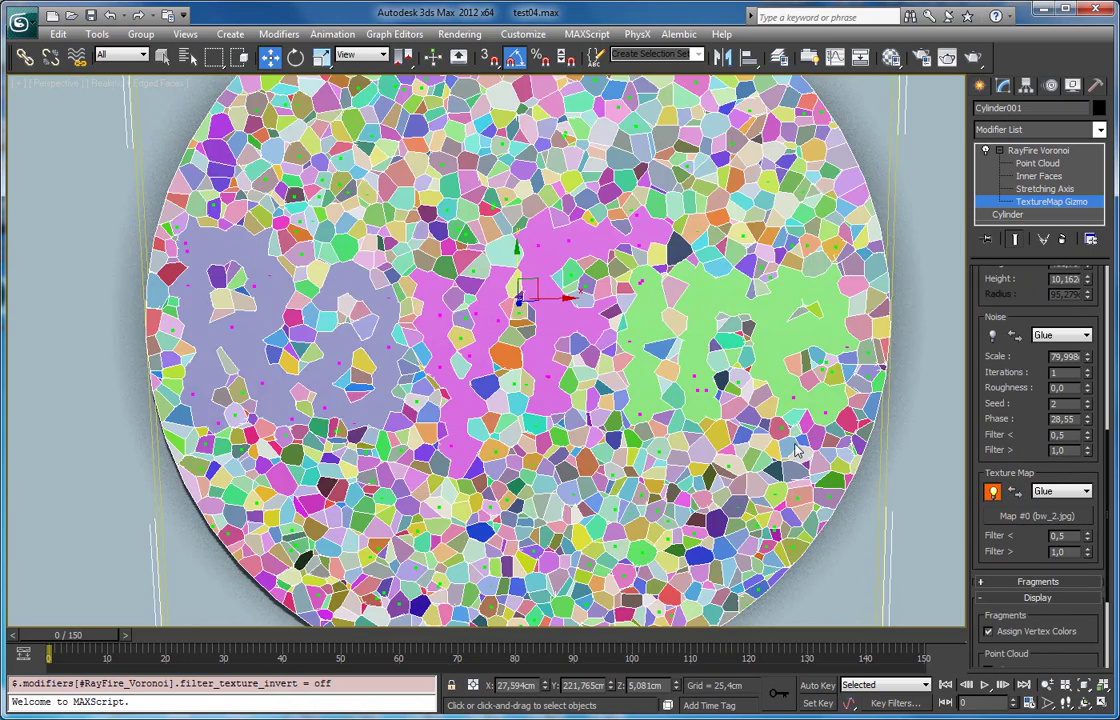
alt+middle_drag(569, 318, 553, 257)
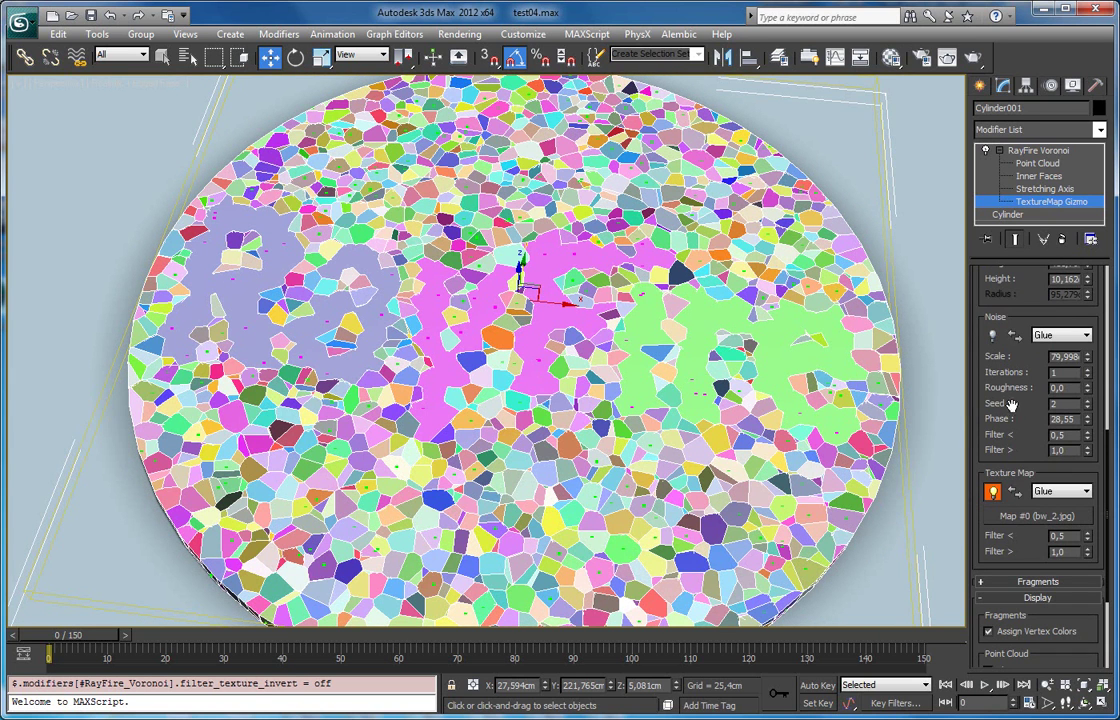
Collapse the RayFire Voronoi sub-object list and look over the point filter settings
scroll(1010, 407, up, 5)
click(999, 151)
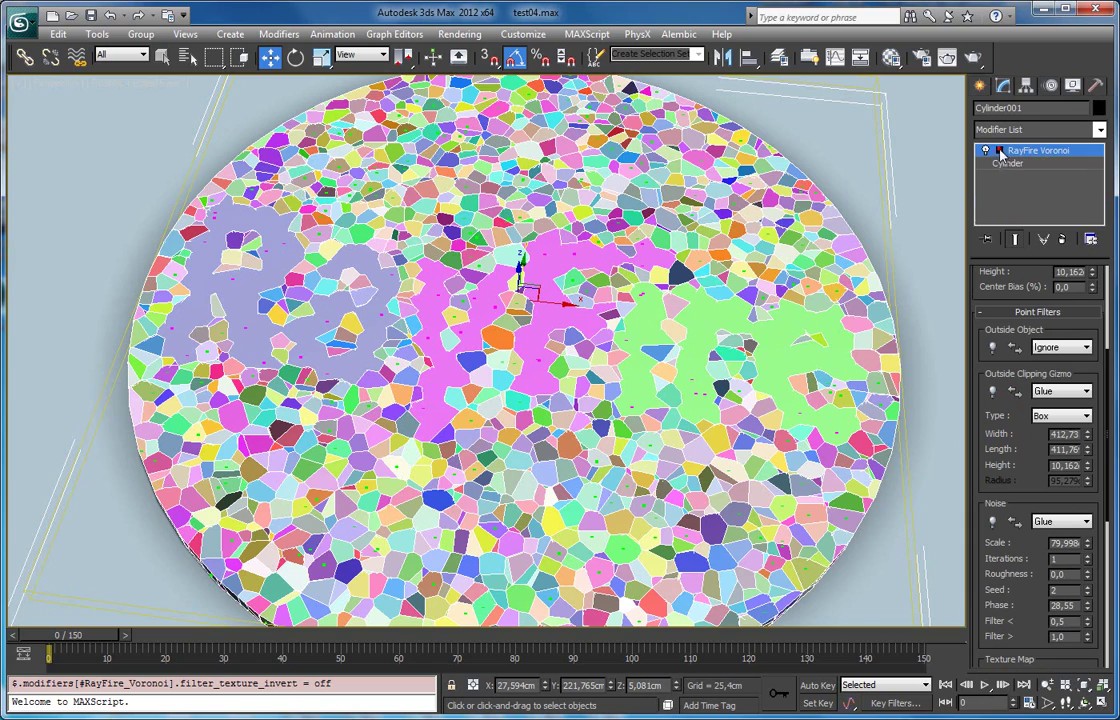
middle_drag(712, 435, 704, 403)
drag(997, 452, 1003, 262)
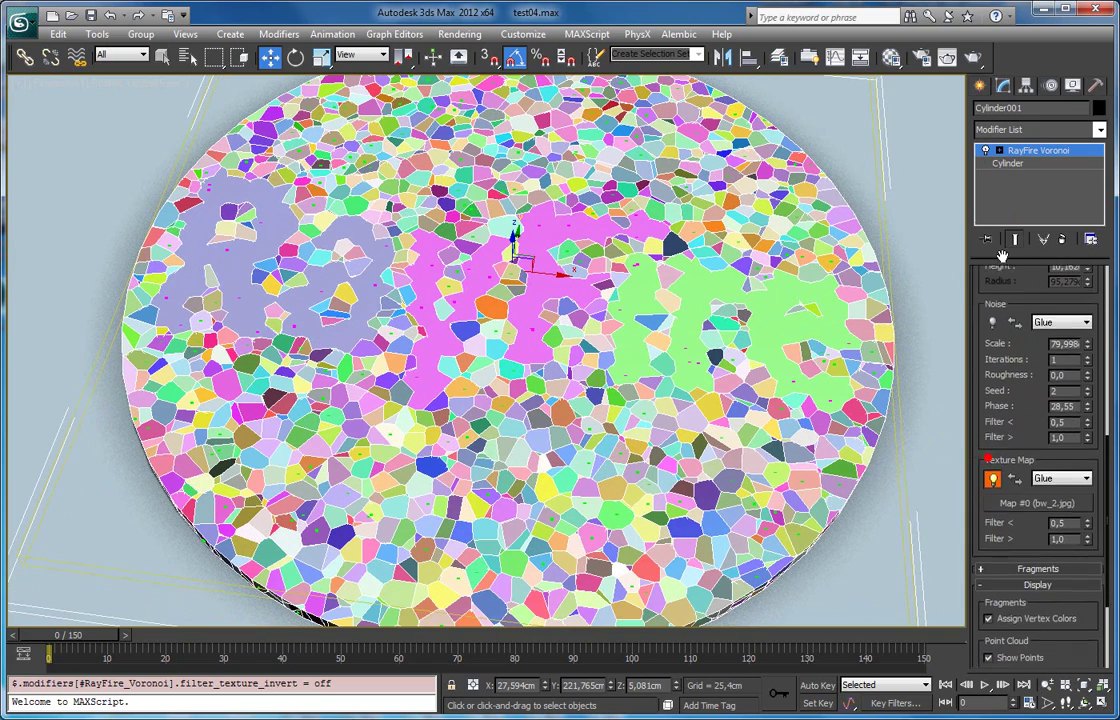
scroll(990, 405, up, 4)
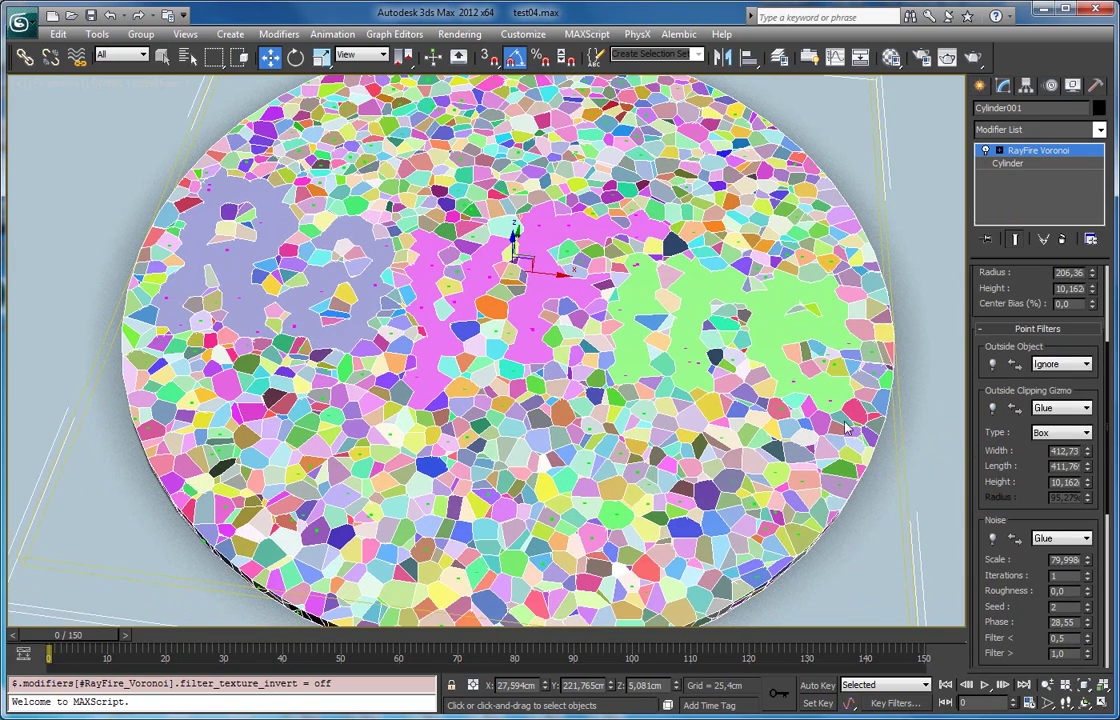
Leave the disc's gizmo editing, then select the column beside it and frame it in the view
middle_drag(830, 365, 620, 350)
scroll(618, 348, down, 3)
scroll(612, 338, up, 2)
middle_drag(473, 331, 400, 348)
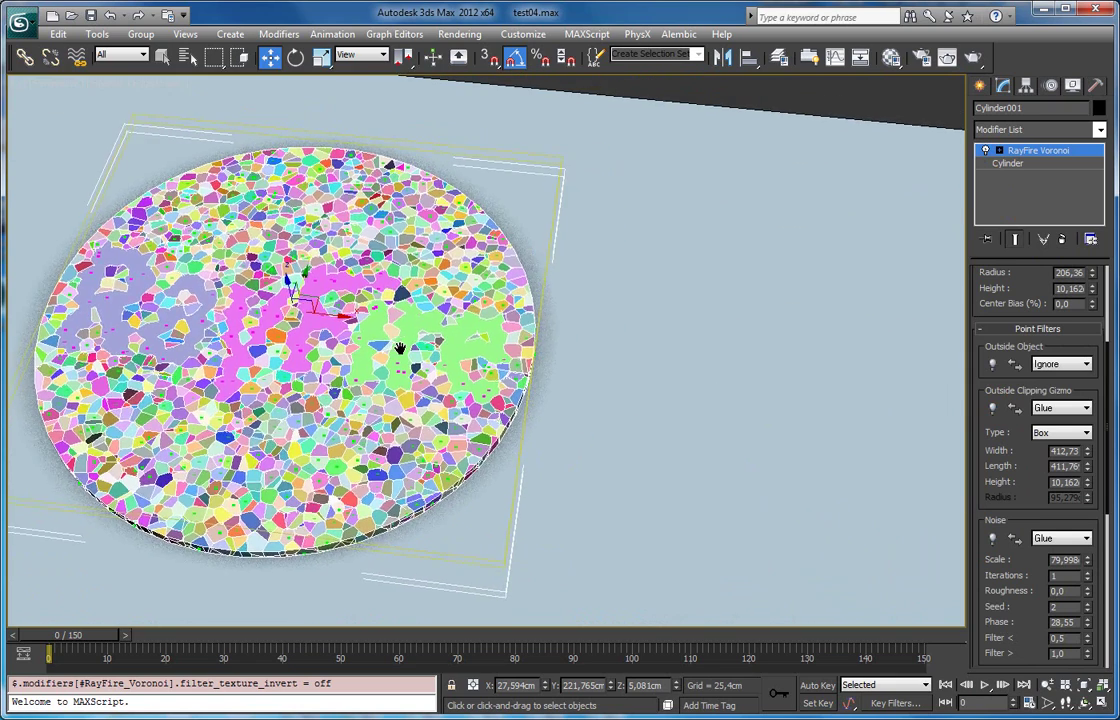
scroll(600, 363, down, 3)
middle_drag(640, 366, 541, 326)
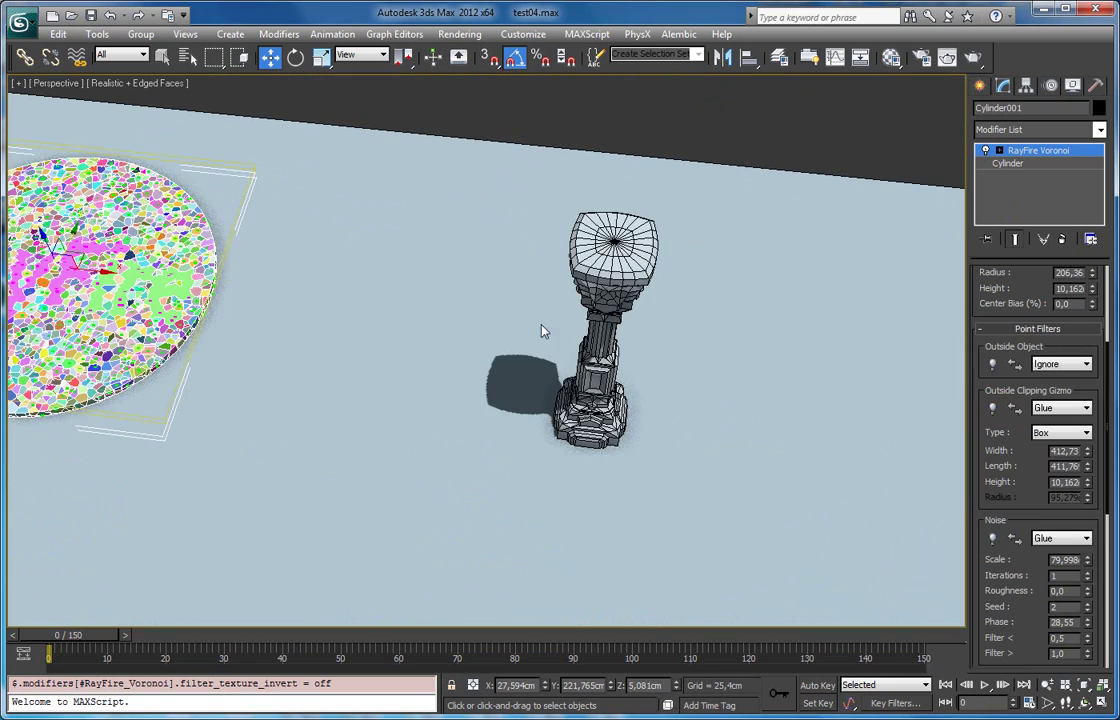
click(1049, 153)
click(610, 279)
key(z)
alt+middle_drag(552, 332, 543, 262)
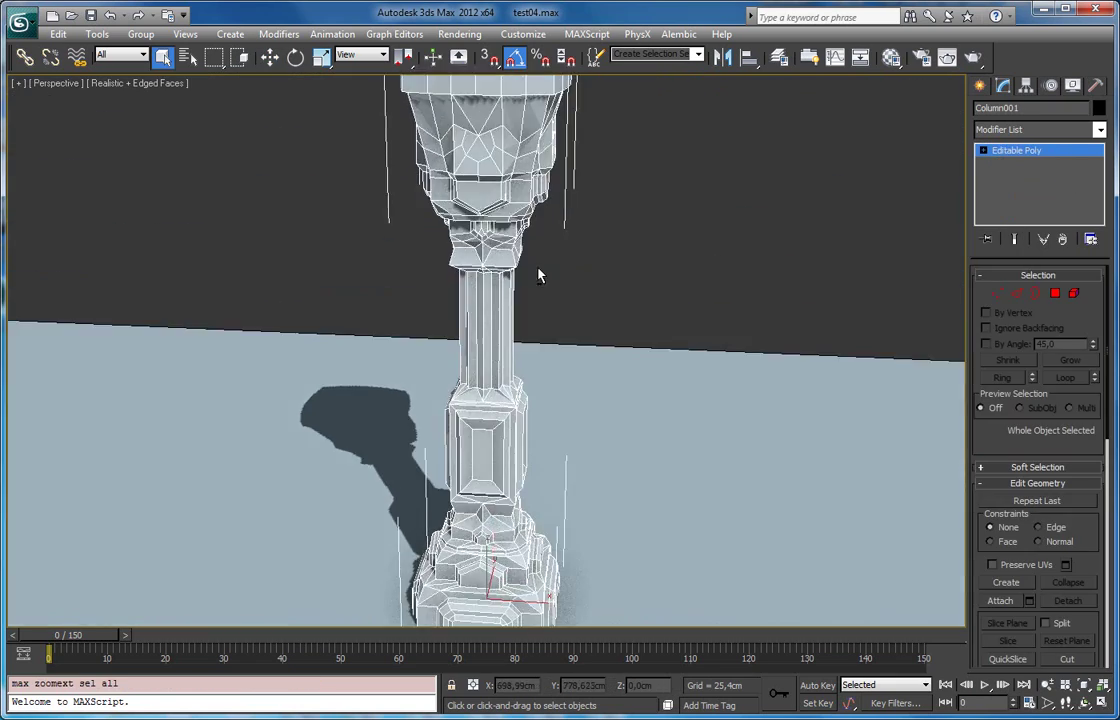
scroll(543, 270, down, 6)
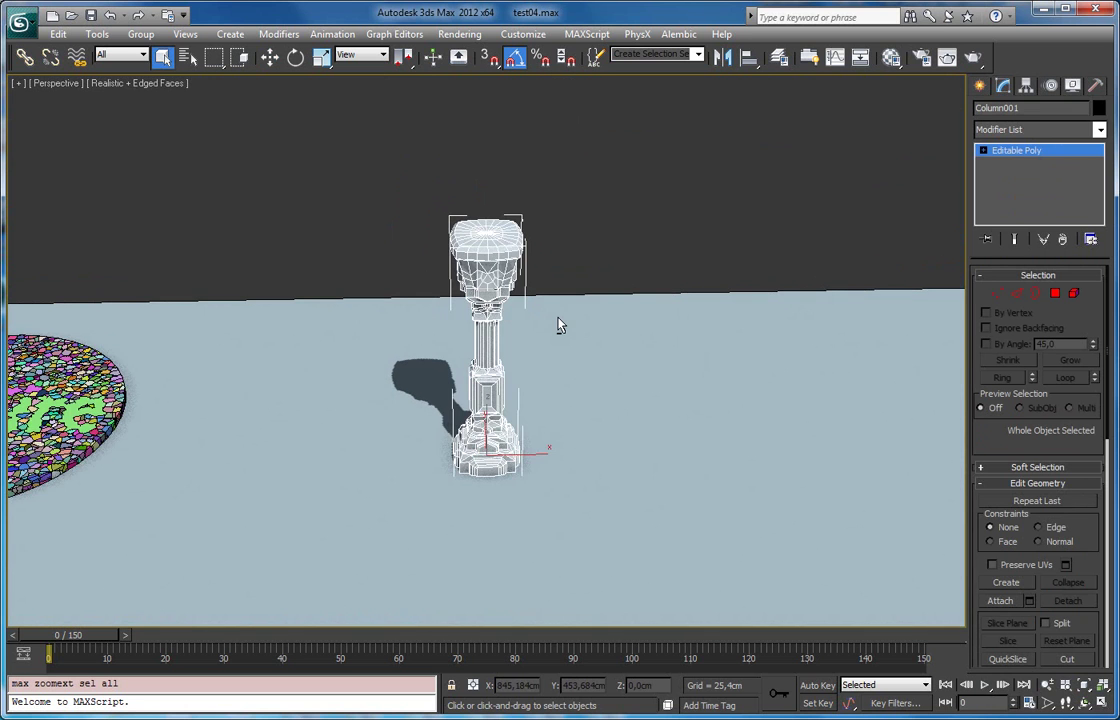
scroll(560, 325, up, 2)
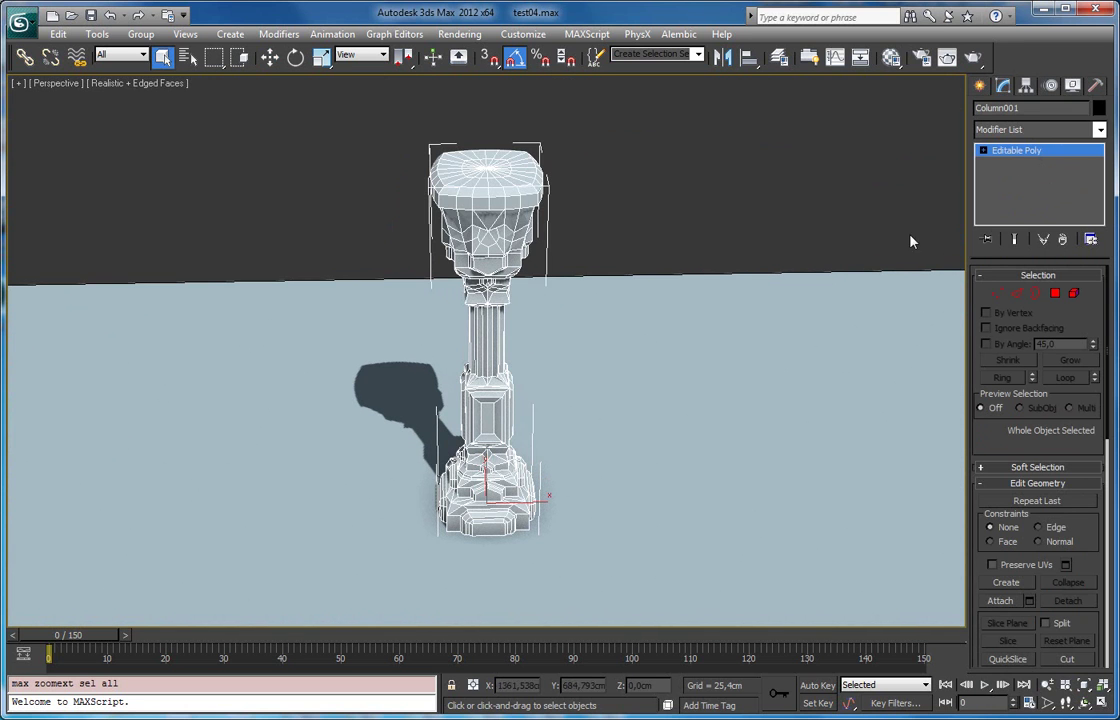
Add a RayFire Voronoi modifier to the column
middle_drag(440, 240, 758, 263)
scroll(758, 263, down, 3)
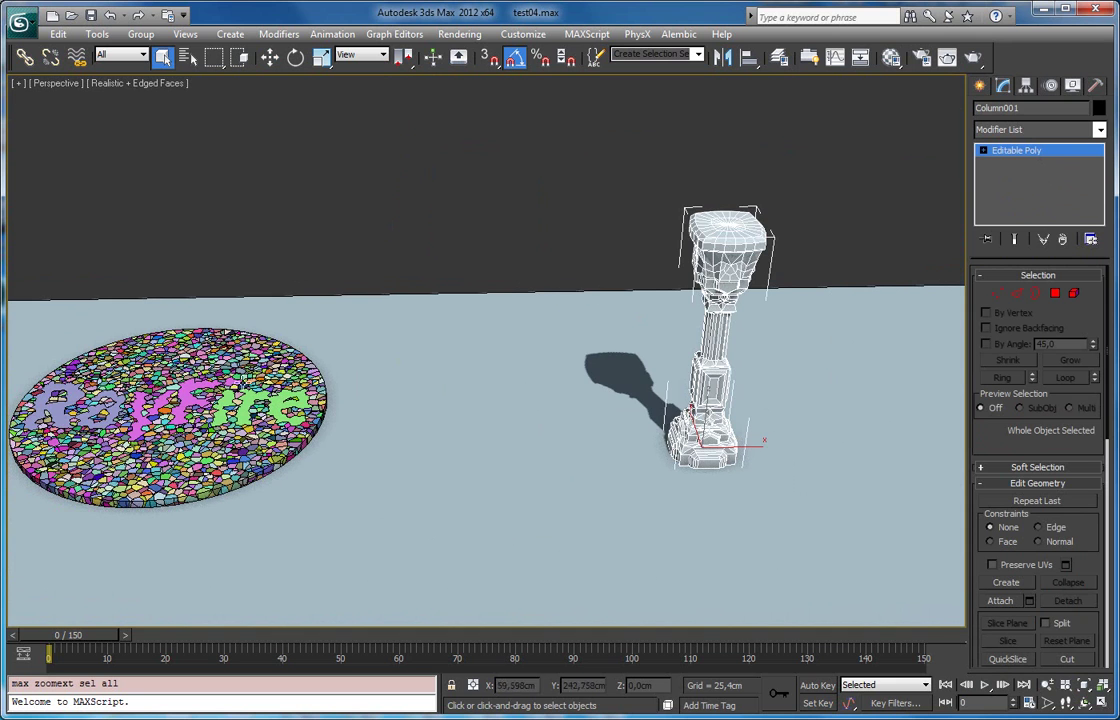
middle_drag(657, 360, 473, 350)
scroll(532, 256, up, 3)
middle_drag(560, 245, 556, 284)
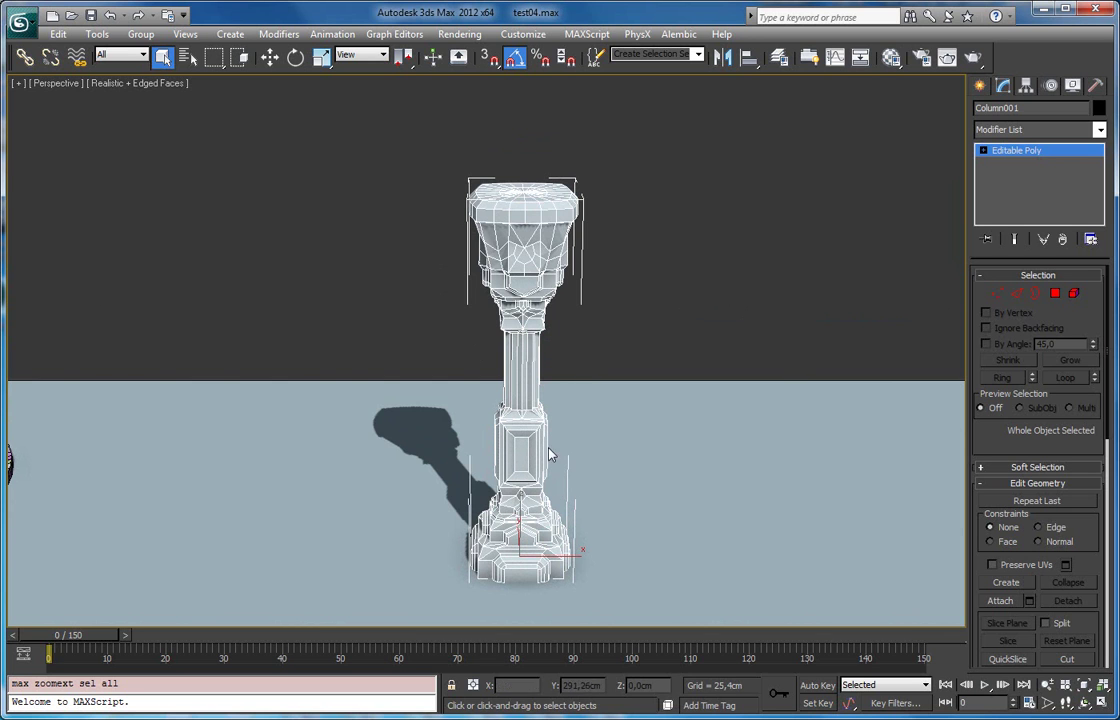
click(1099, 129)
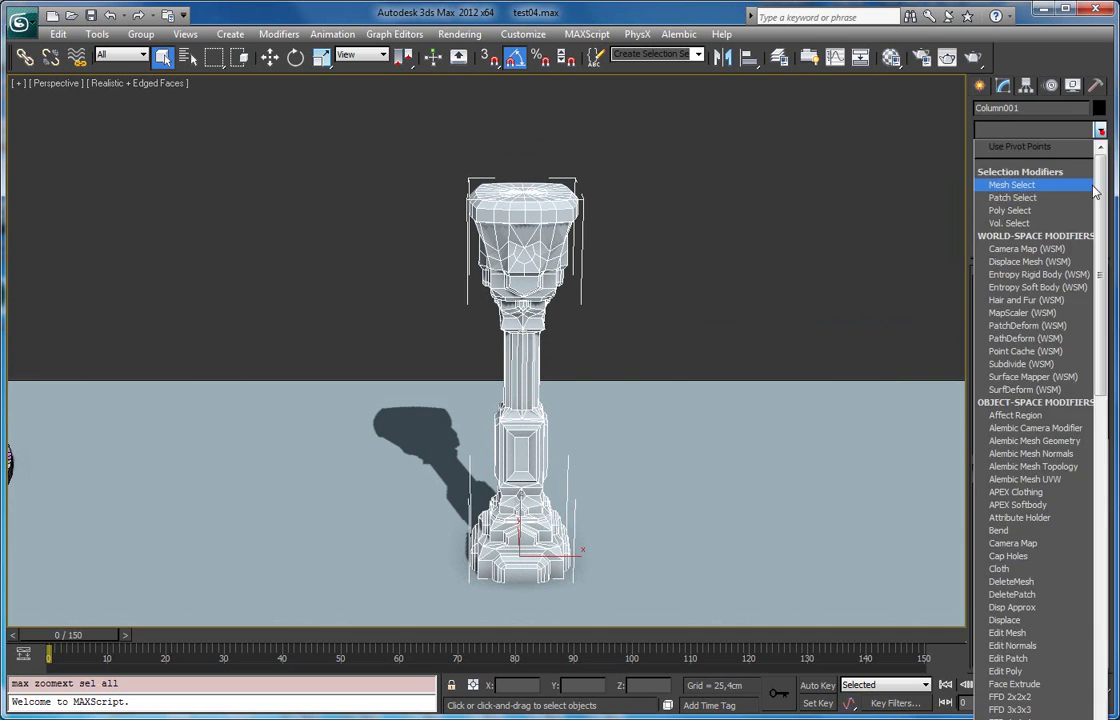
scroll(1085, 461, down, 10)
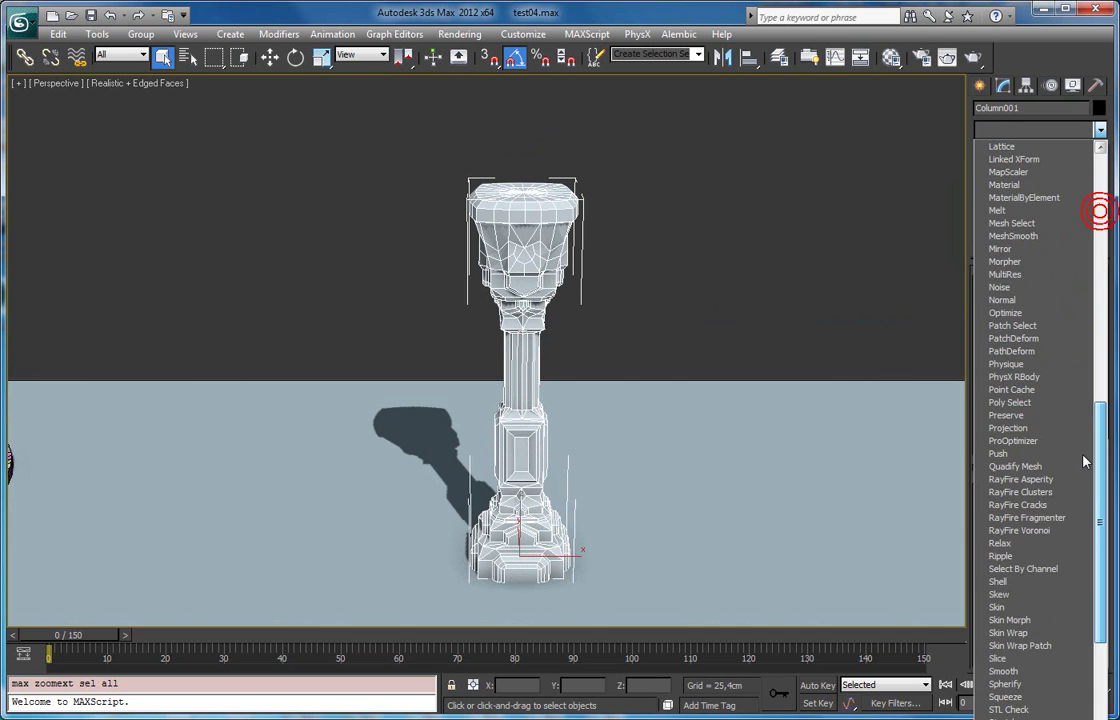
click(1022, 537)
scroll(1027, 424, up, 3)
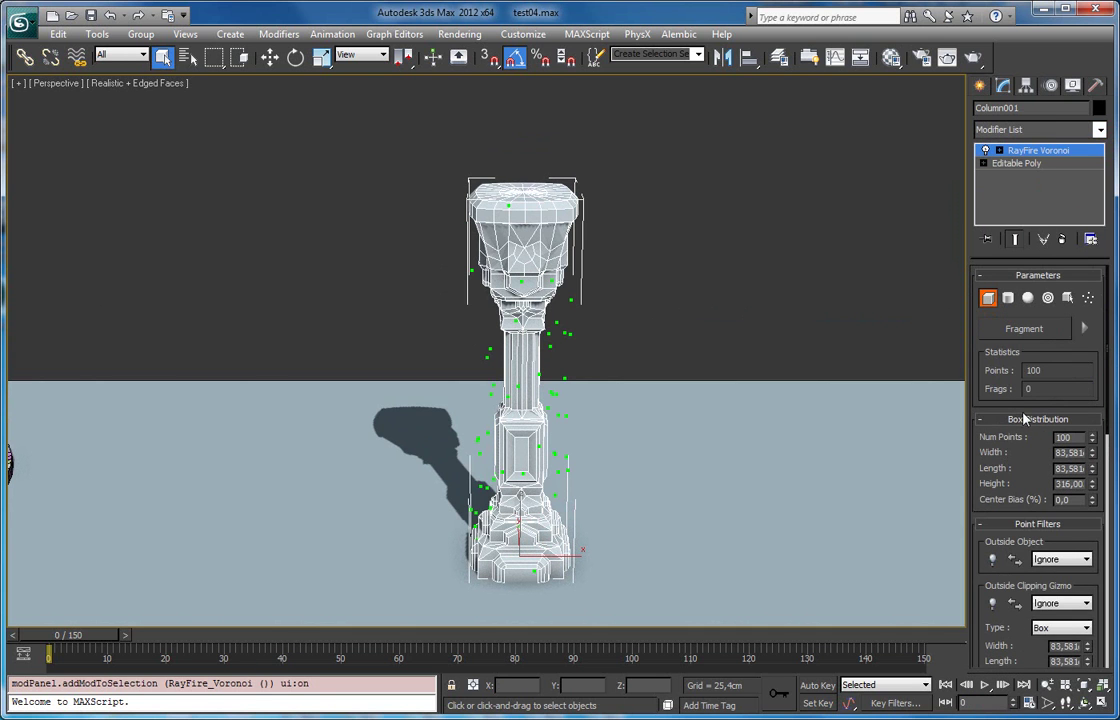
Set the column's box distribution to 500 points
double_click(1062, 436)
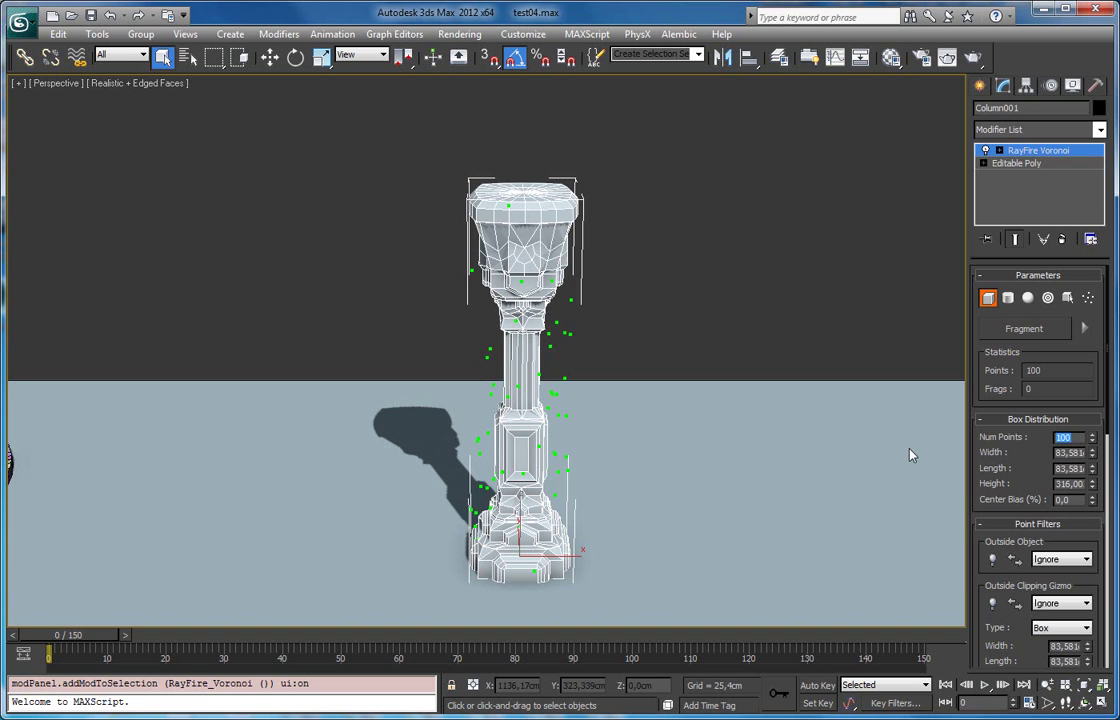
text(500)
key(Return)
Enable the Outside Object point filter in Ignore mode and inspect the column's remaining points in wireframe
scroll(1025, 390, down, 4)
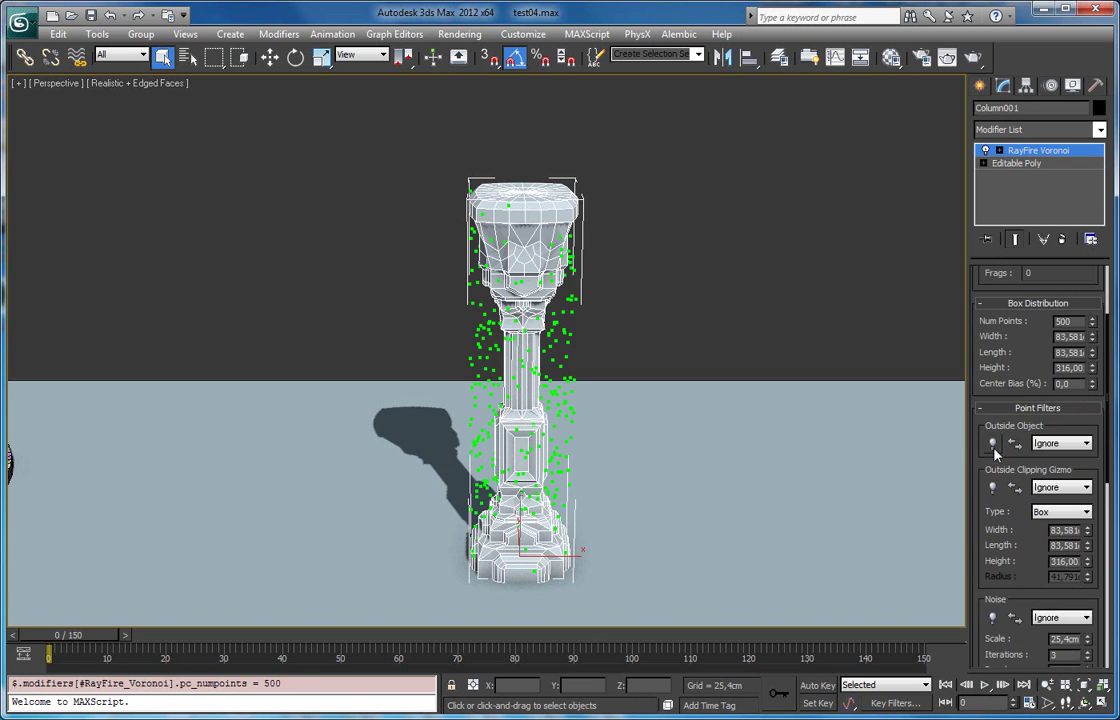
click(993, 444)
key(F3)
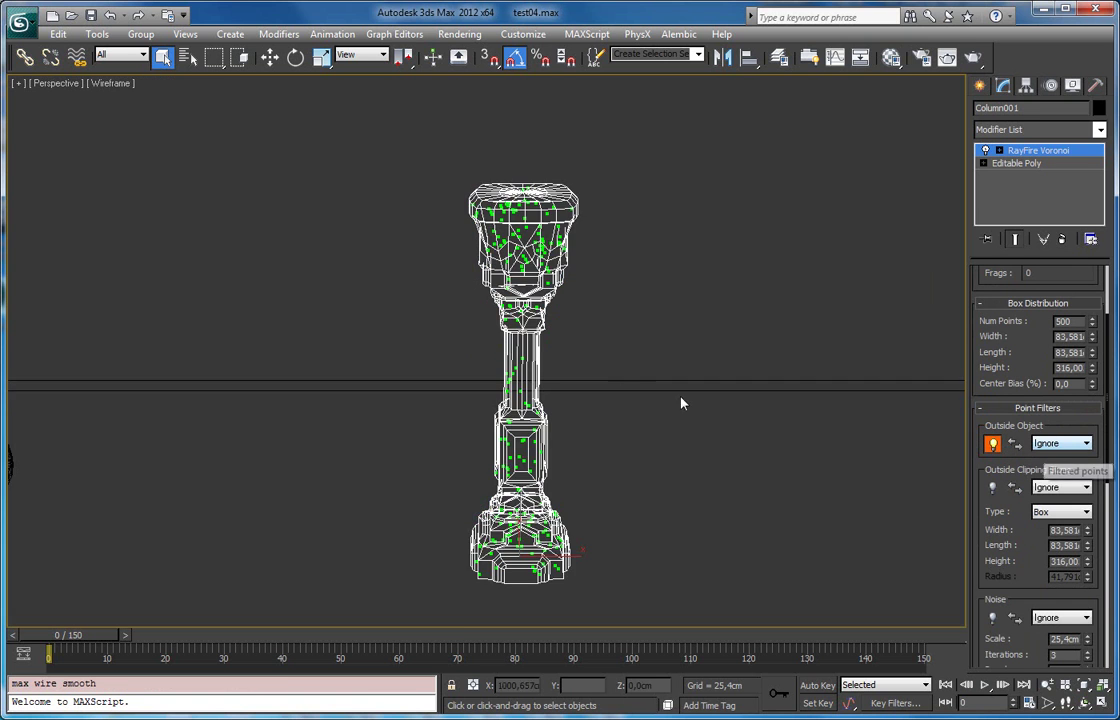
scroll(580, 337, up, 4)
alt+middle_drag(580, 337, 590, 387)
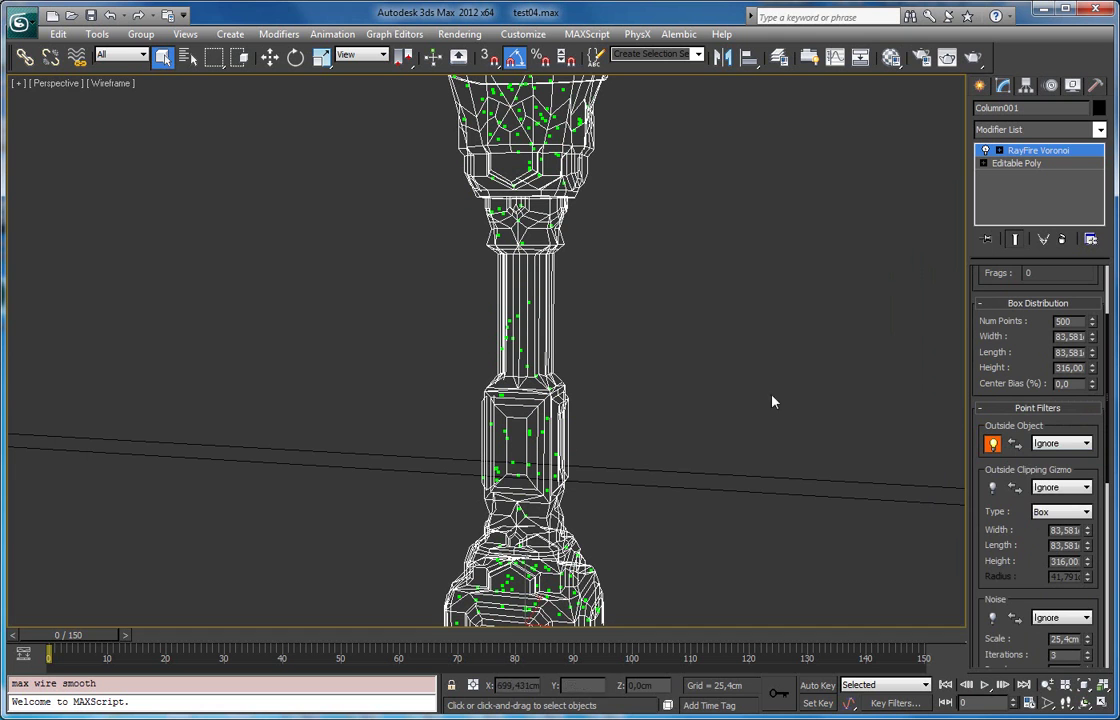
Select the Voronoi modifier's Point Cloud sub-object and shrink it vertically around the column's middle section
scroll(1009, 400, up, 4)
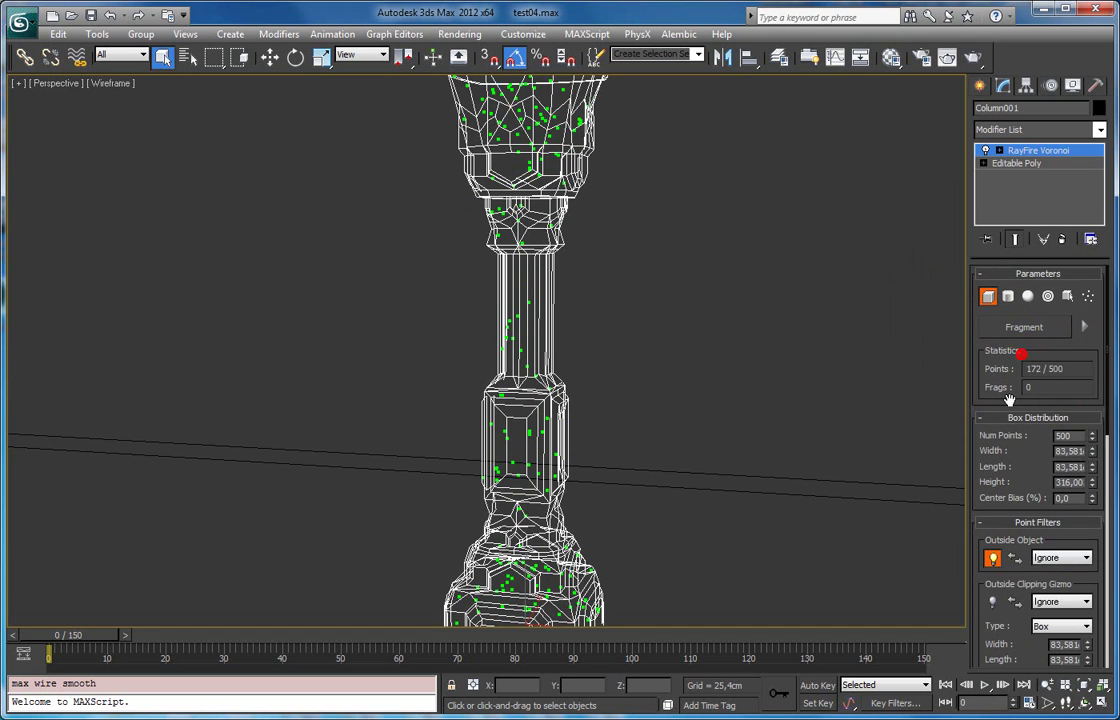
click(998, 150)
click(1035, 163)
scroll(730, 243, down, 3)
key(r)
drag(530, 288, 527, 327)
Set the column's box distribution to 1000 points
drag(1080, 436, 825, 444)
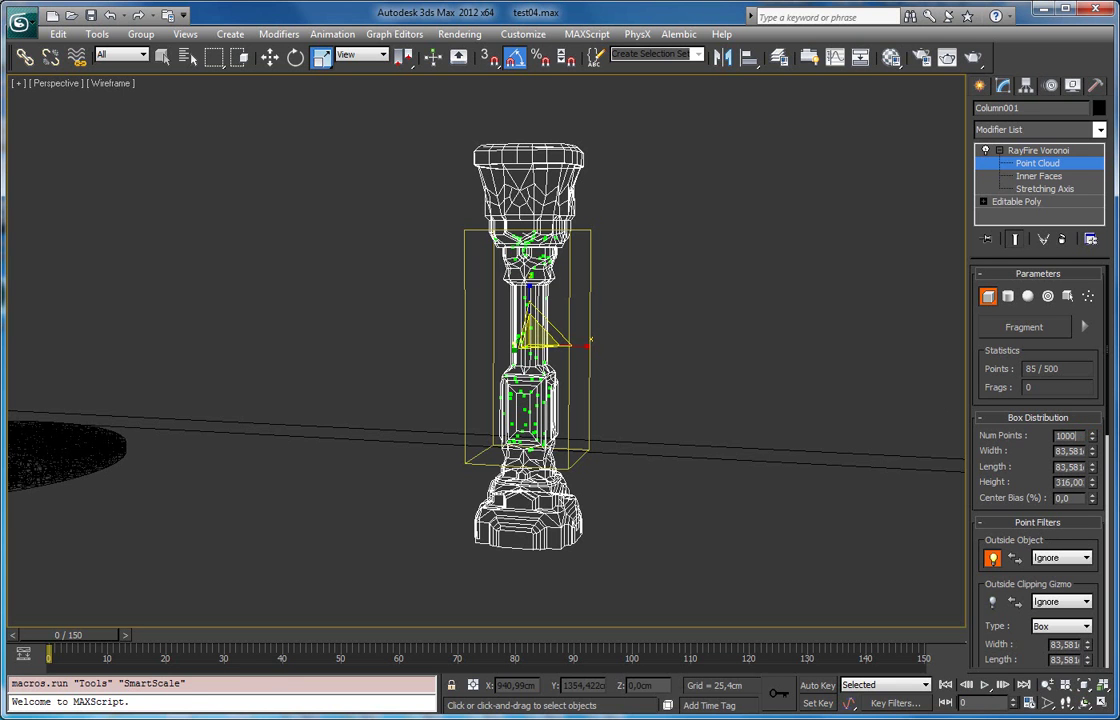
key(Return)
scroll(458, 328, up, 3)
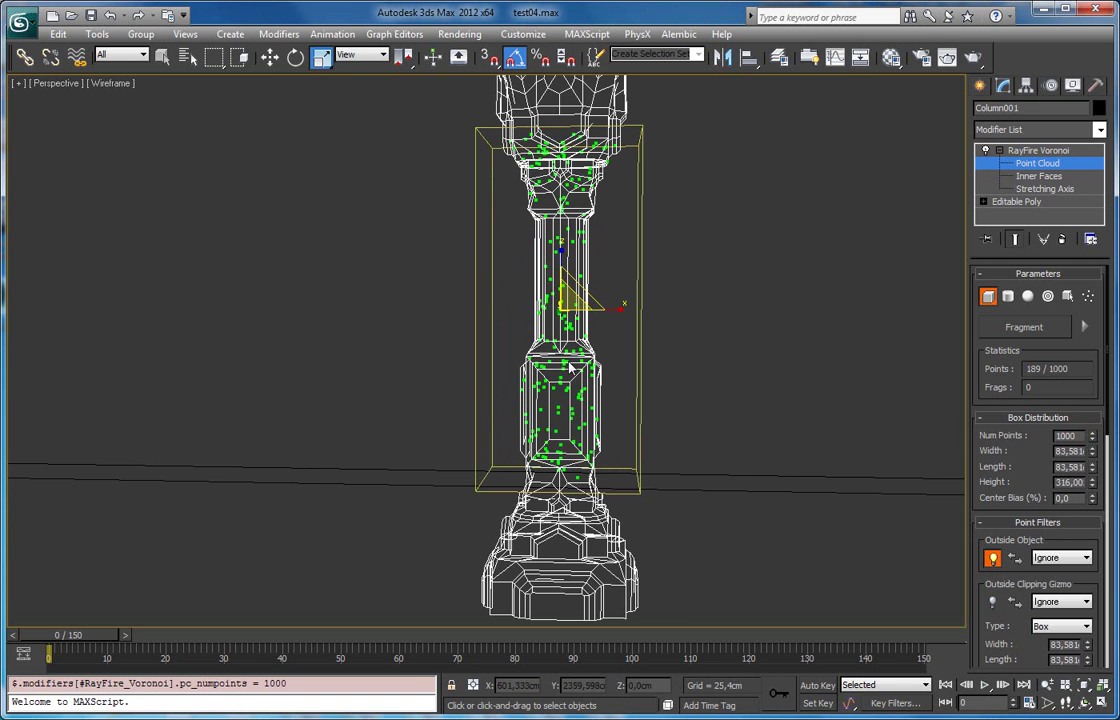
Enable the Outside Clipping Gizmo filter and shrink the clipping gizmo vertically around the column's narrow shaft
drag(982, 491, 984, 343)
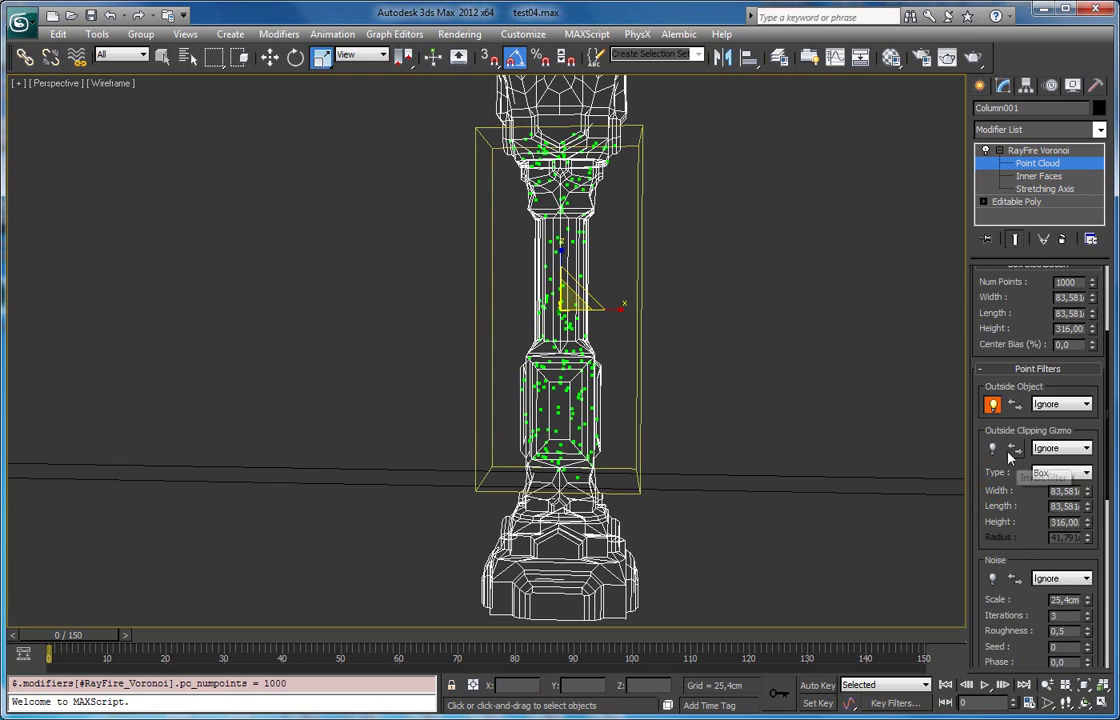
click(992, 447)
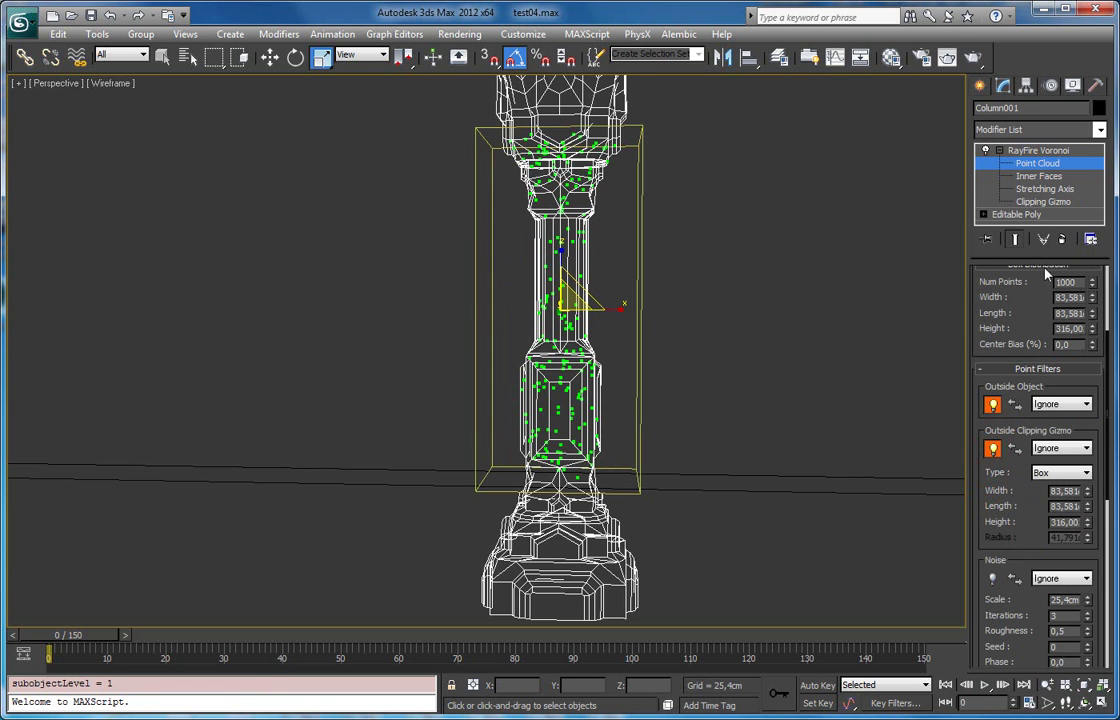
click(1045, 204)
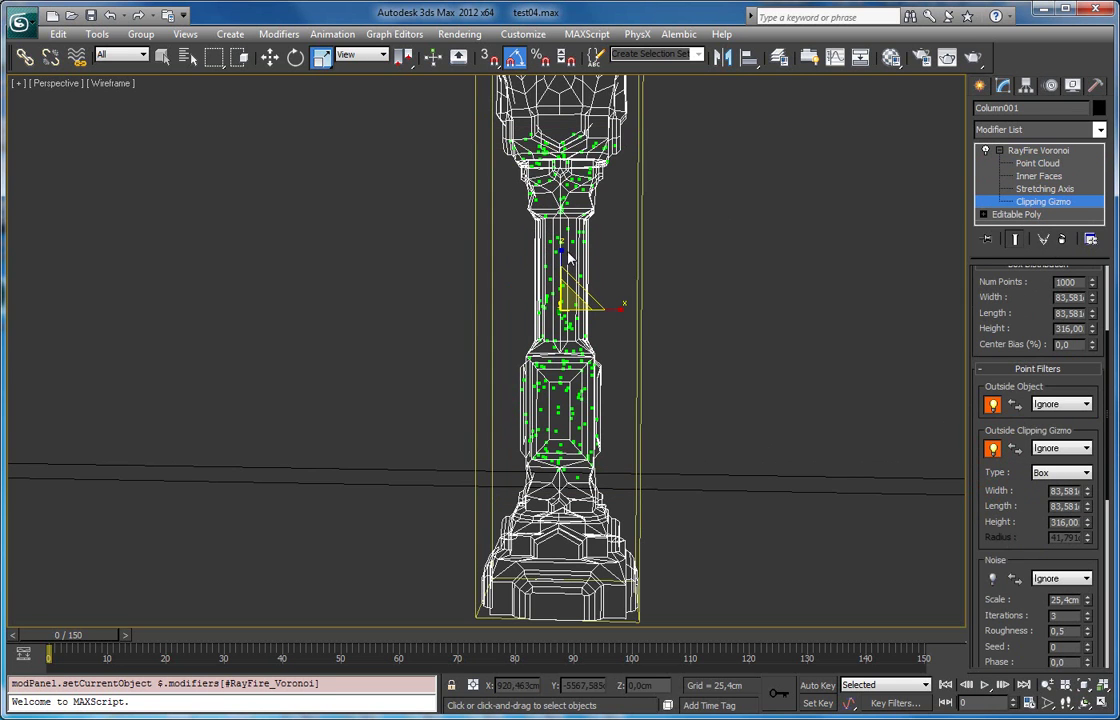
drag(573, 258, 559, 400)
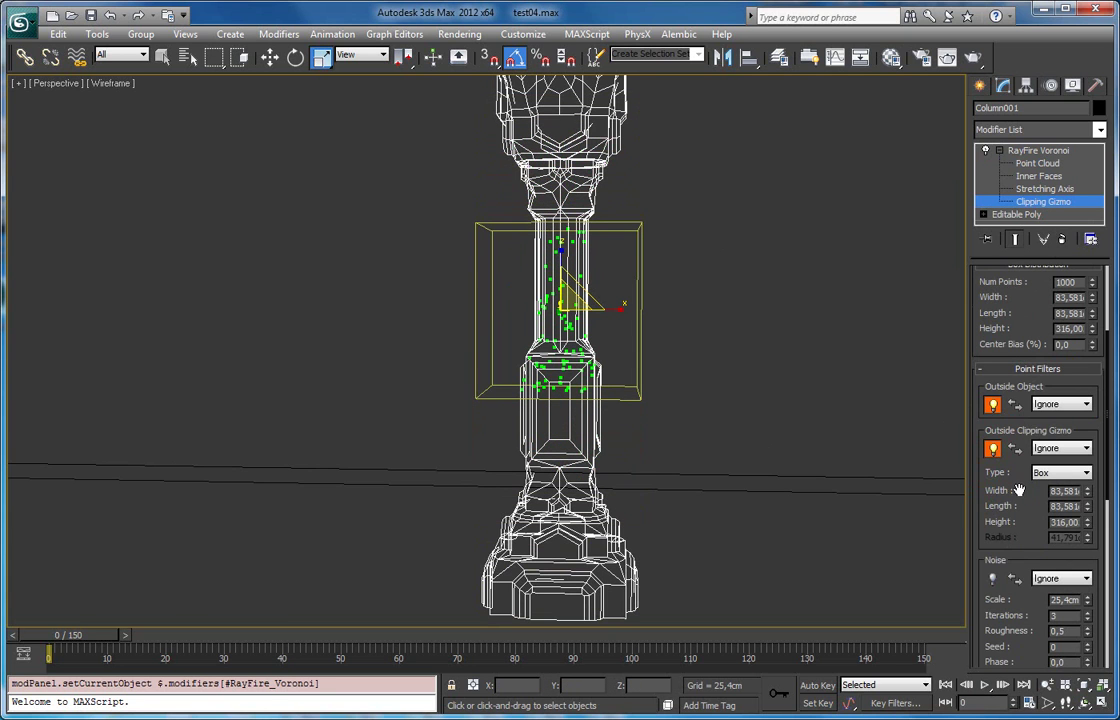
Set the Outside Clipping Gizmo filter to Glue and inspect the points inside and outside the gizmo
click(1046, 449)
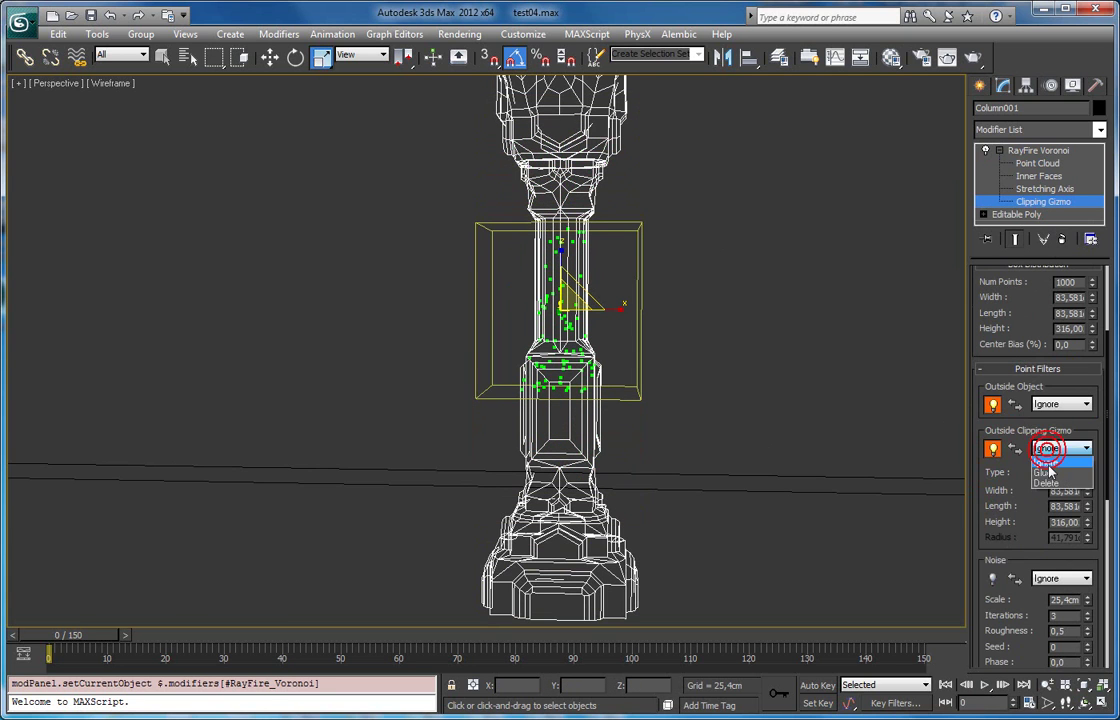
click(1046, 472)
middle_drag(697, 335, 688, 383)
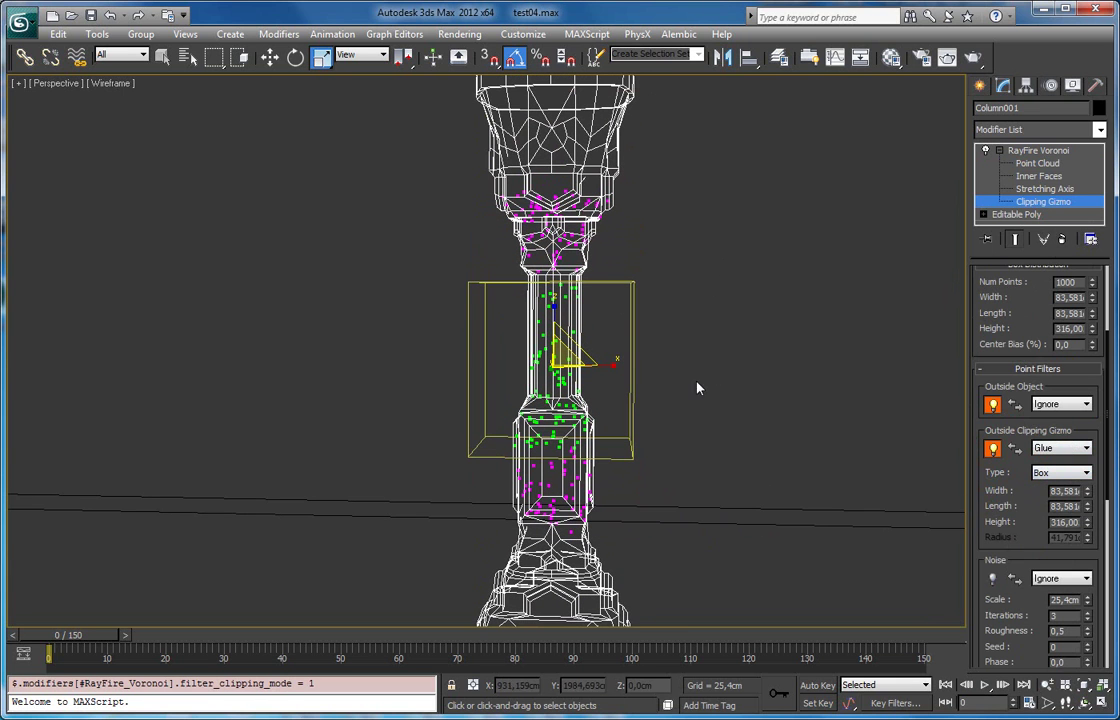
mouse_move(1033, 335)
mouse_down()
mouse_move(1028, 365)
mouse_move(1028, 330)
mouse_move(1030, 347)
mouse_up()
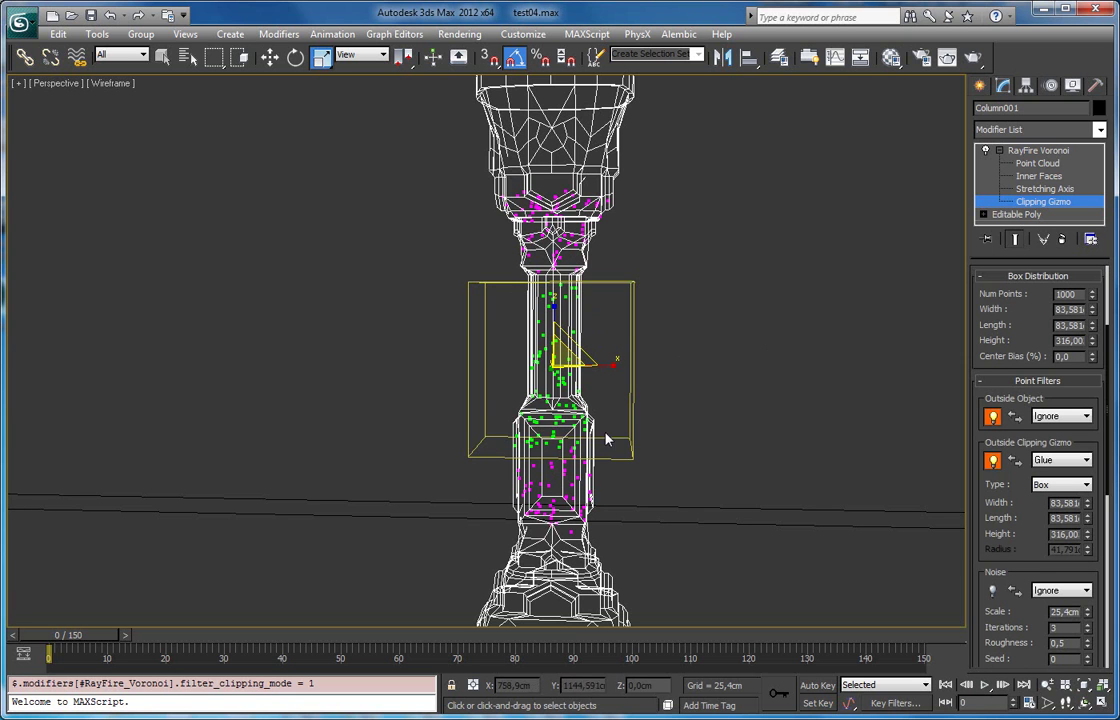
middle_drag(552, 351, 579, 226)
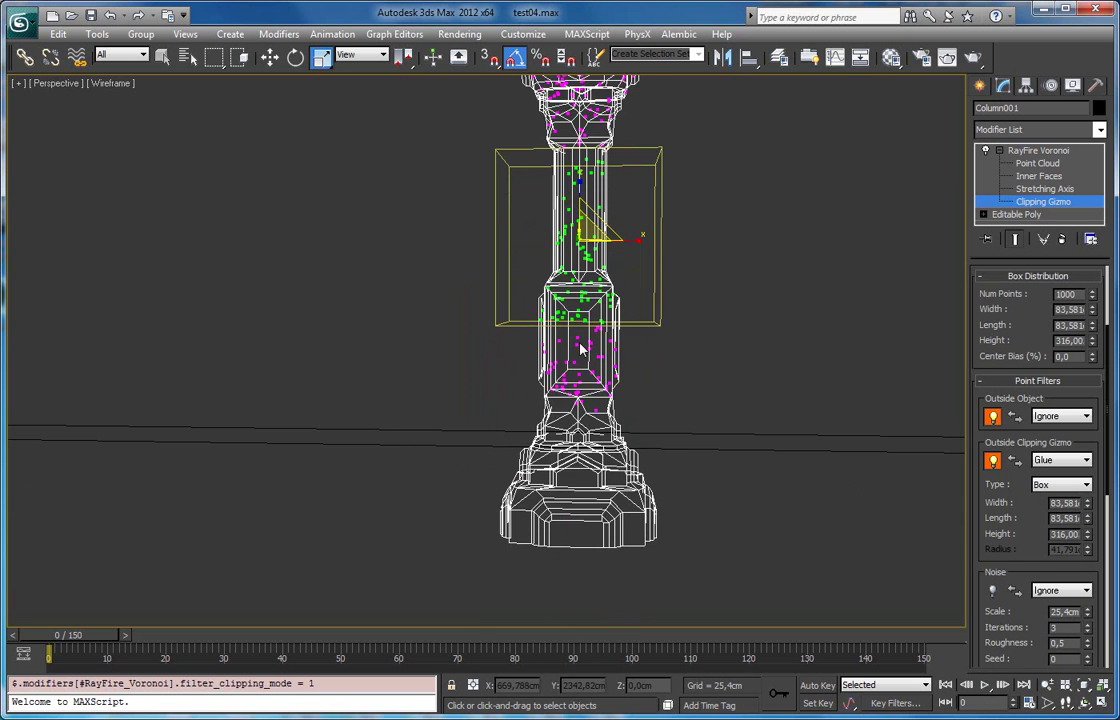
alt+middle_drag(592, 360, 602, 356)
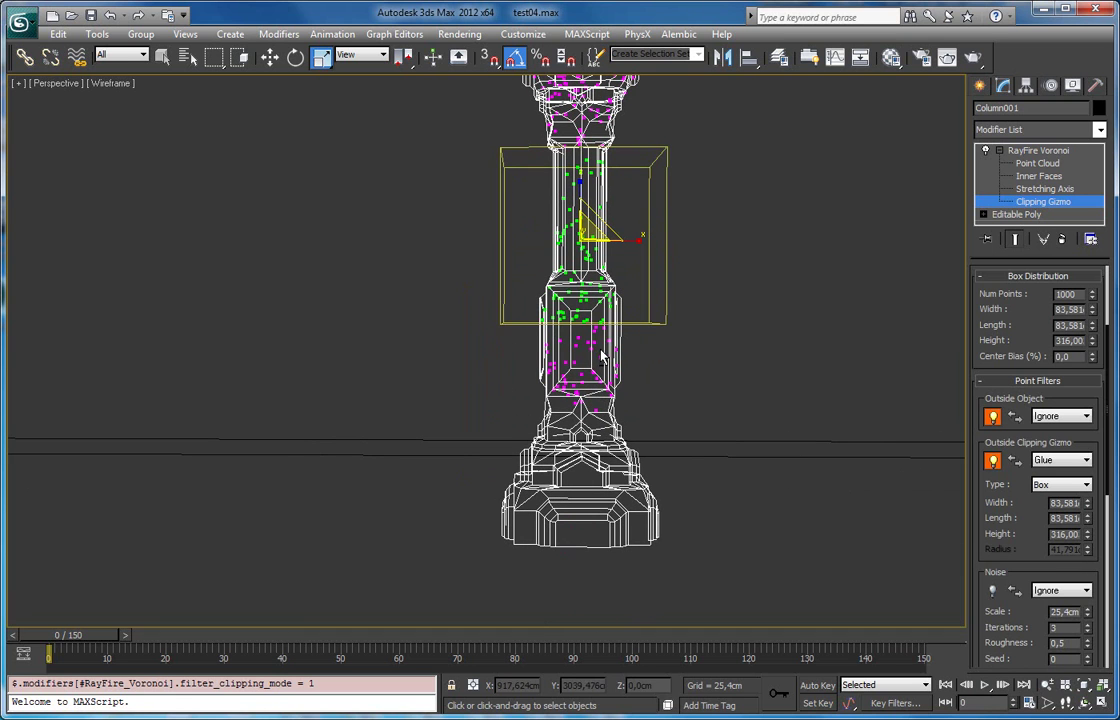
Fragment the column and display it shaded with edged faces
drag(1003, 353, 1010, 618)
click(1007, 333)
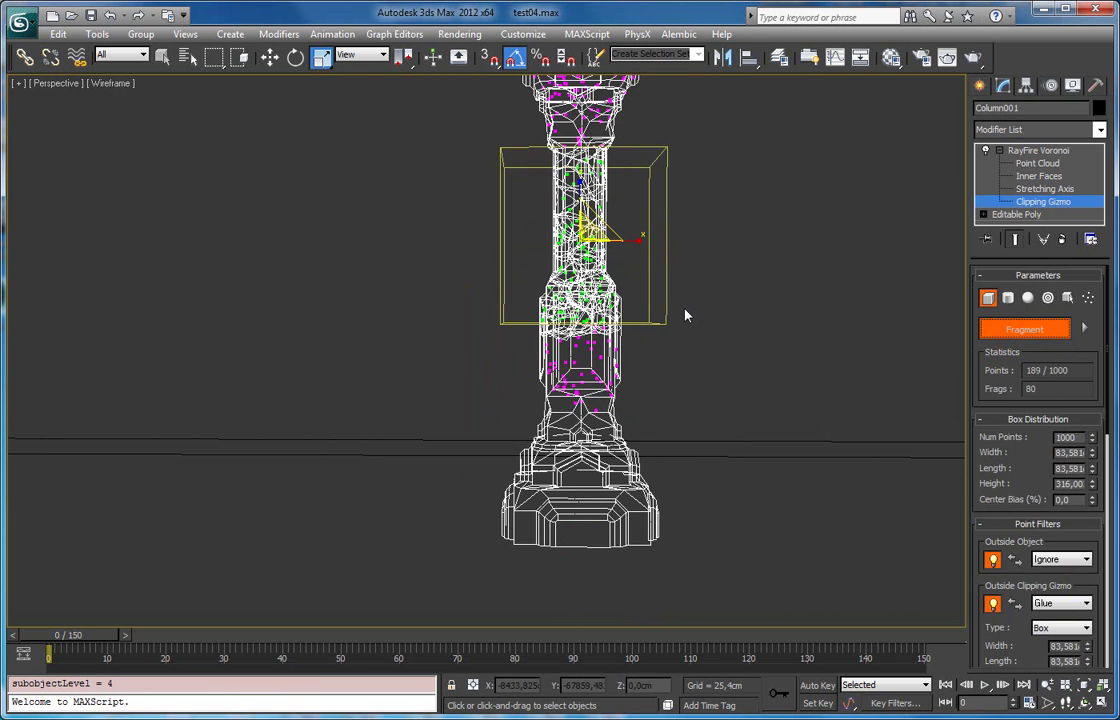
scroll(685, 315, up, 3)
alt+middle_drag(675, 400, 670, 307)
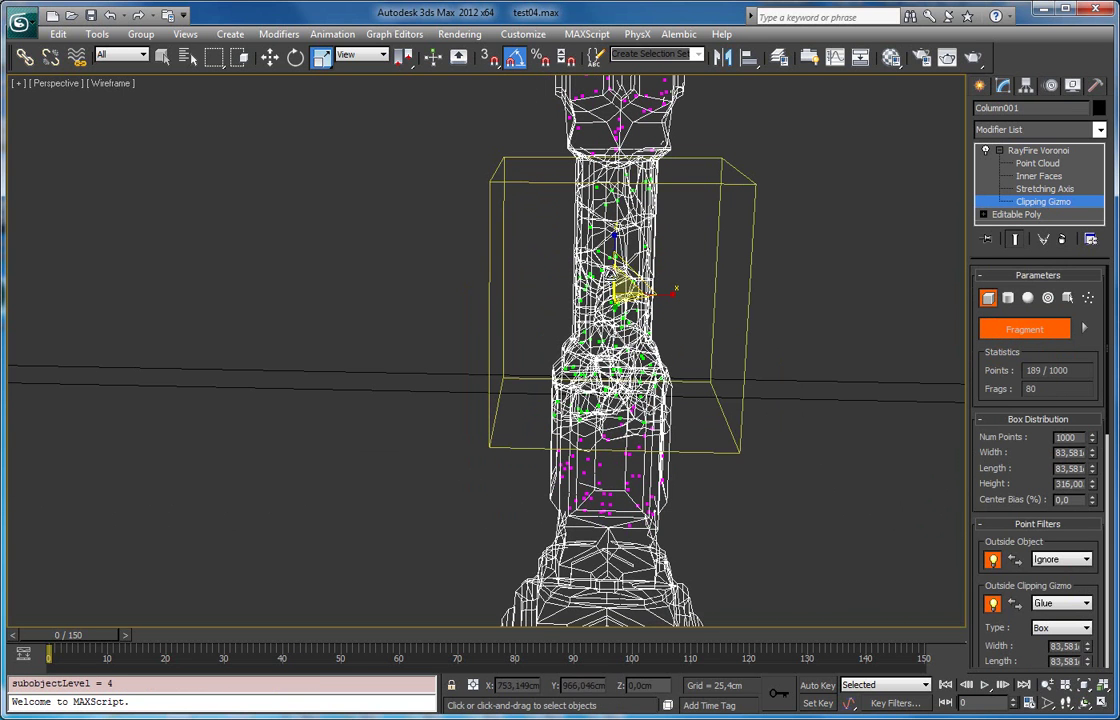
key(F3)
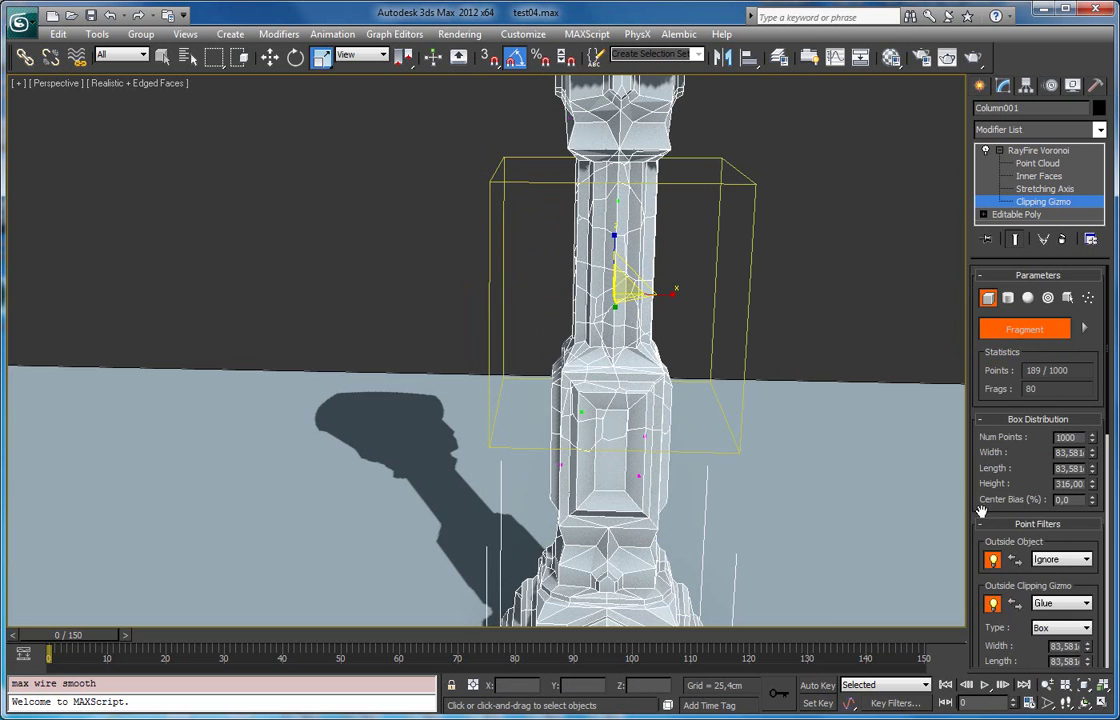
Turn on Assign Vertex Colors for the fragments and inspect the coloured pieces around the column's shaft
scroll(978, 583, down, 5)
scroll(978, 583, down, 3)
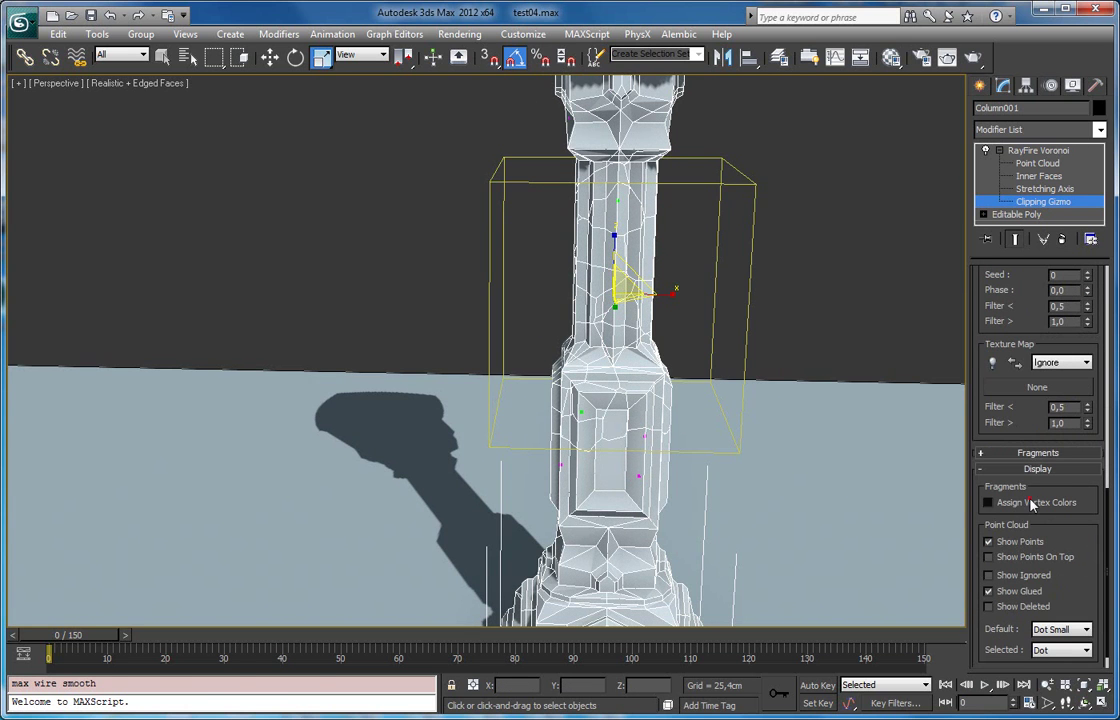
click(988, 502)
scroll(805, 372, down, 2)
alt+middle_drag(645, 325, 604, 270)
scroll(604, 270, up, 2)
middle_drag(655, 480, 620, 535)
alt+middle_drag(620, 535, 635, 403)
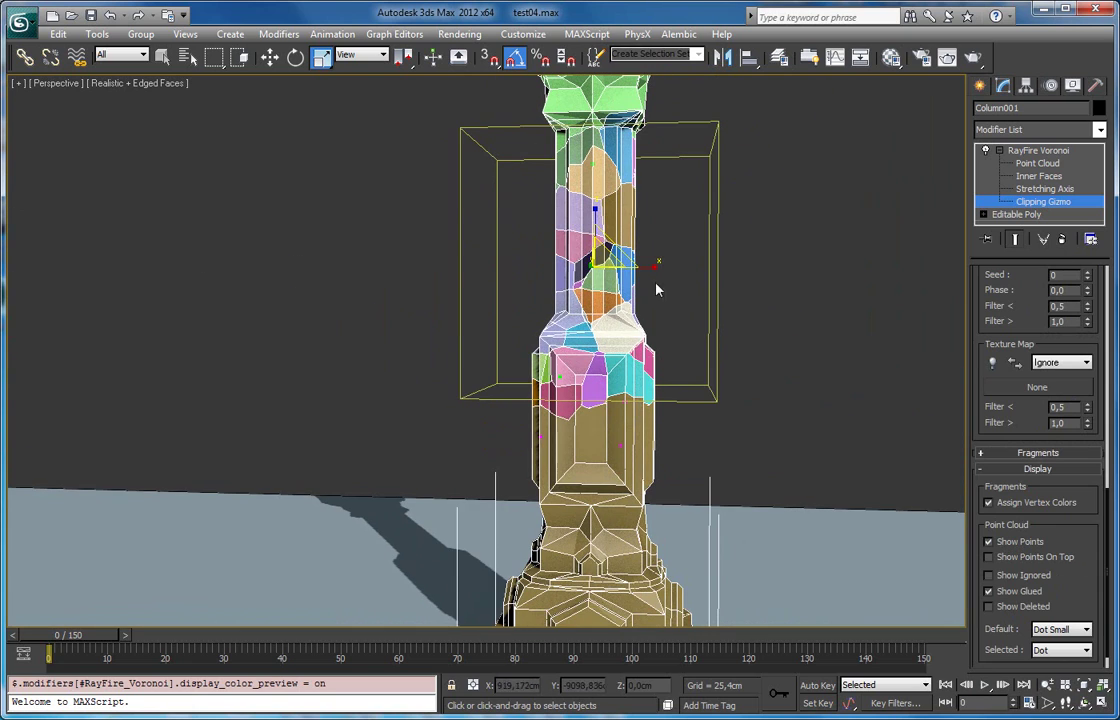
middle_drag(685, 206, 683, 245)
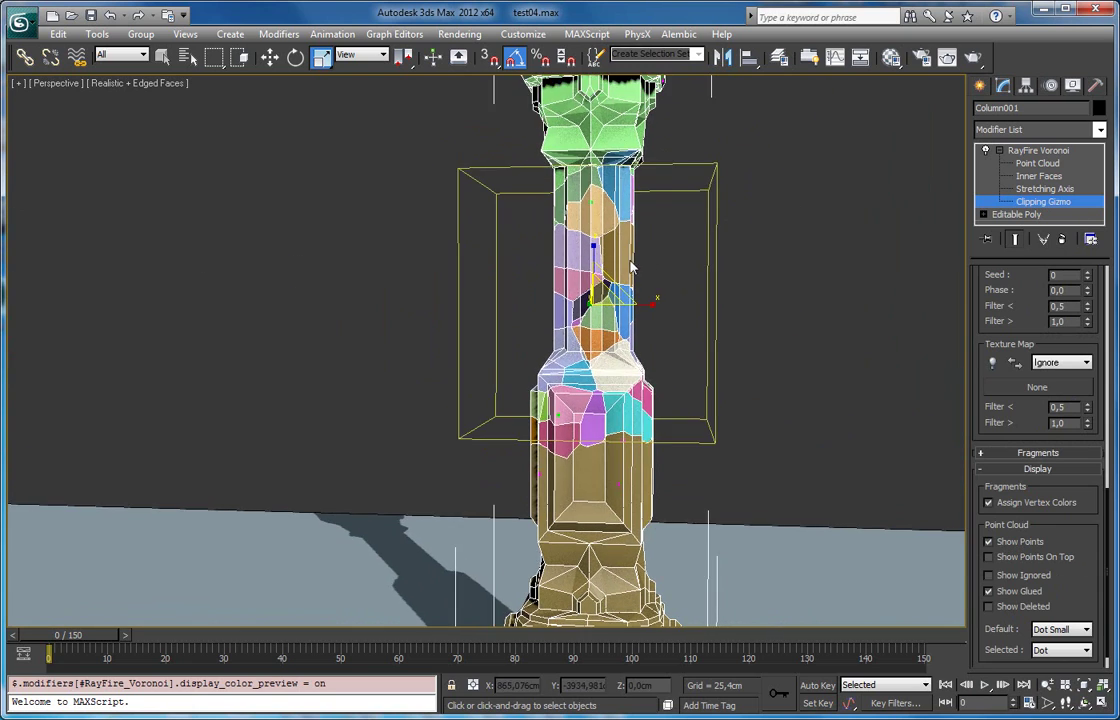
Move the clipping gizmo down the column and flatten it around the lower end of the shaft
key(w)
drag(594, 262, 611, 378)
middle_drag(613, 371, 631, 316)
key(e)
key(r)
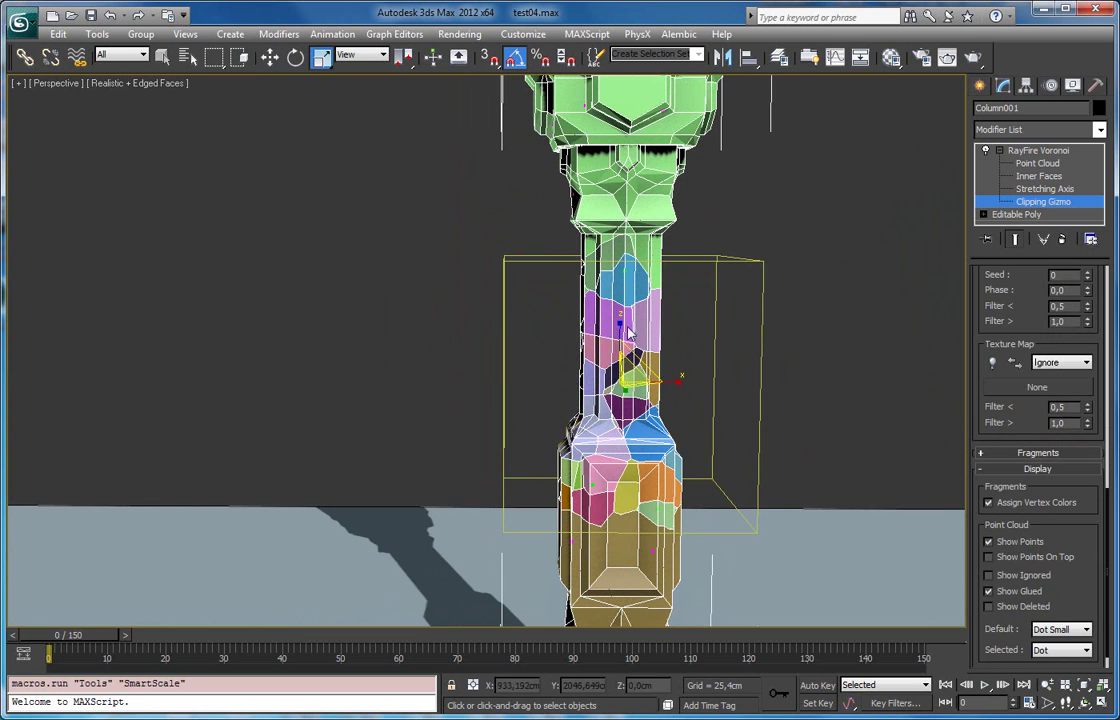
drag(621, 325, 619, 411)
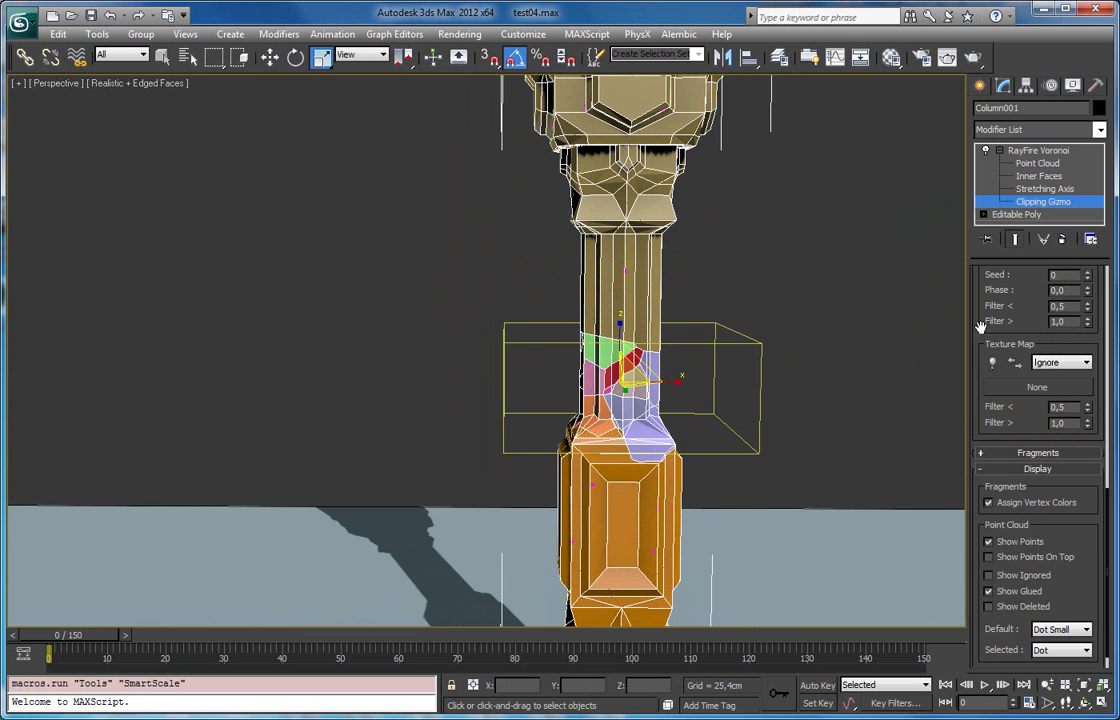
Adjust the Point Cloud's vertical scale on the column and inspect the updated fragments
scroll(1073, 365, up, 8)
scroll(1073, 365, up, 2)
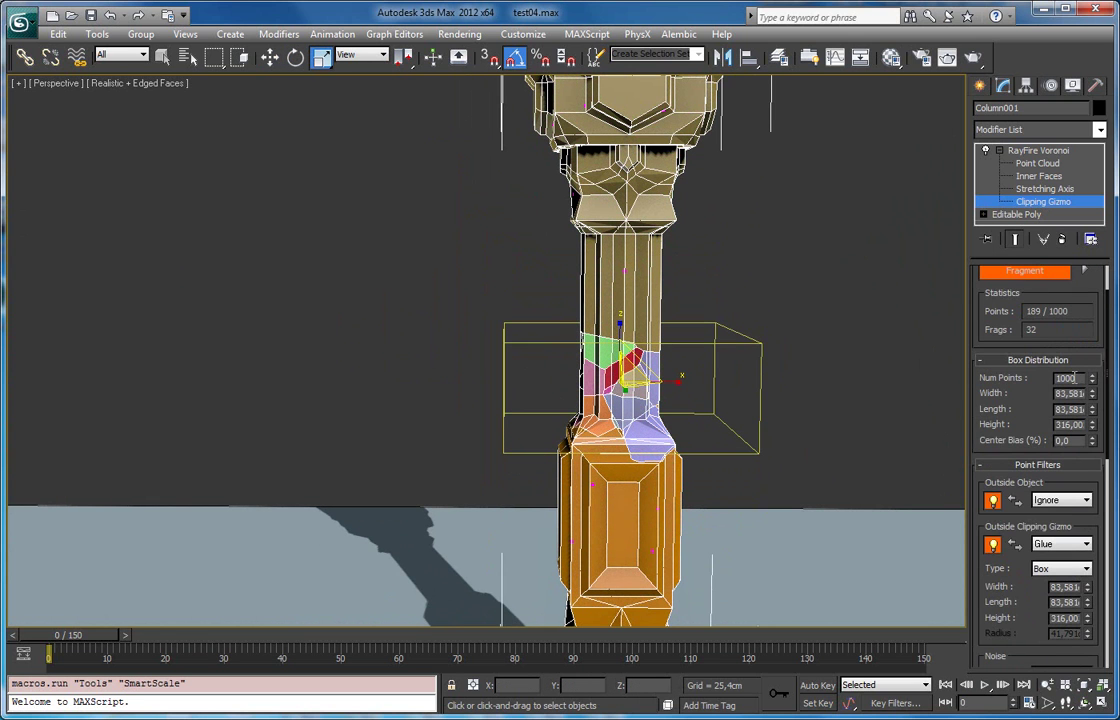
click(1037, 163)
scroll(609, 290, down, 3)
drag(594, 313, 590, 343)
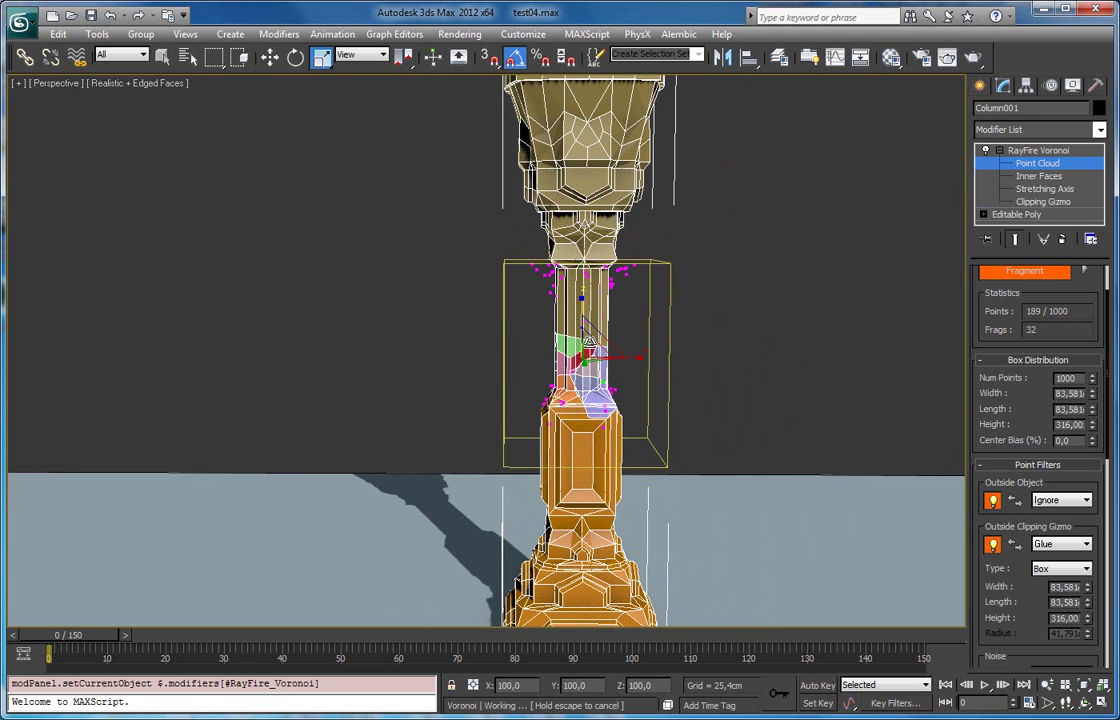
scroll(653, 337, up, 3)
middle_drag(633, 392, 617, 339)
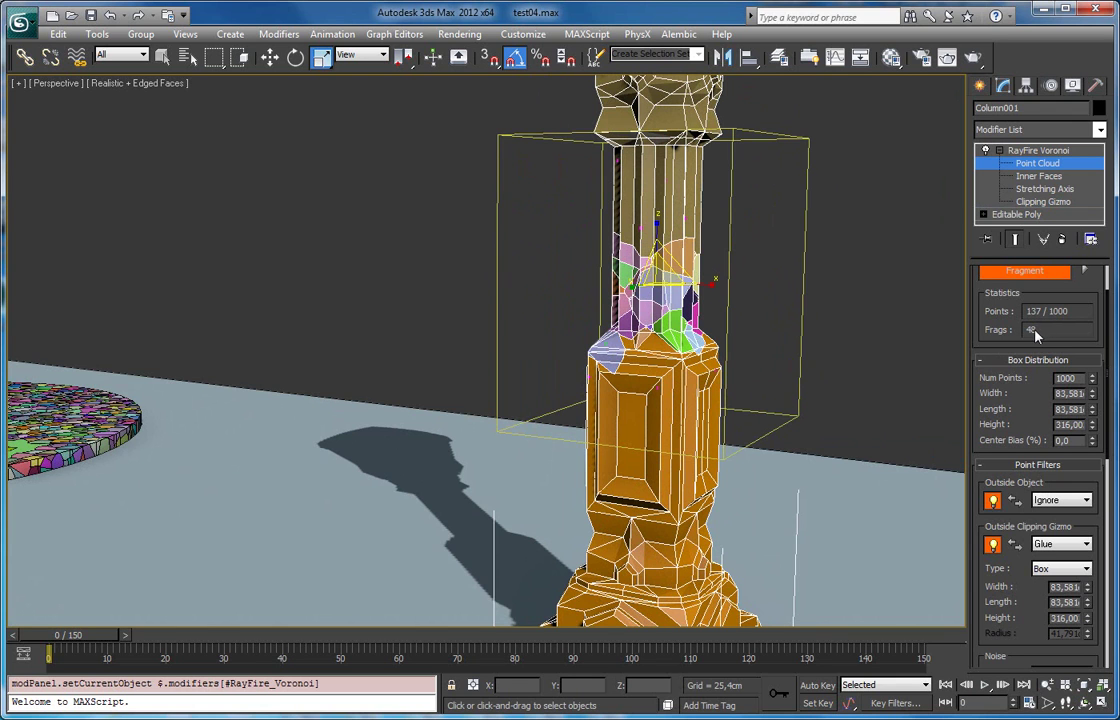
Raise the column's box distribution to 3000 points and inspect the finer fragments
double_click(1066, 378)
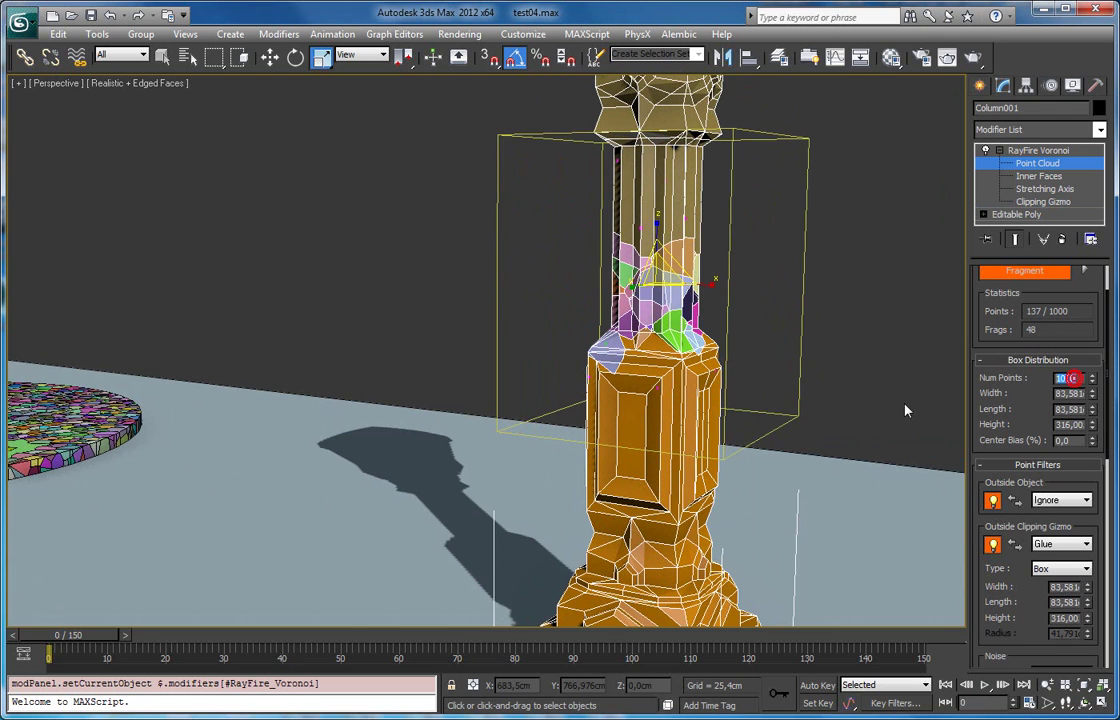
text(300)
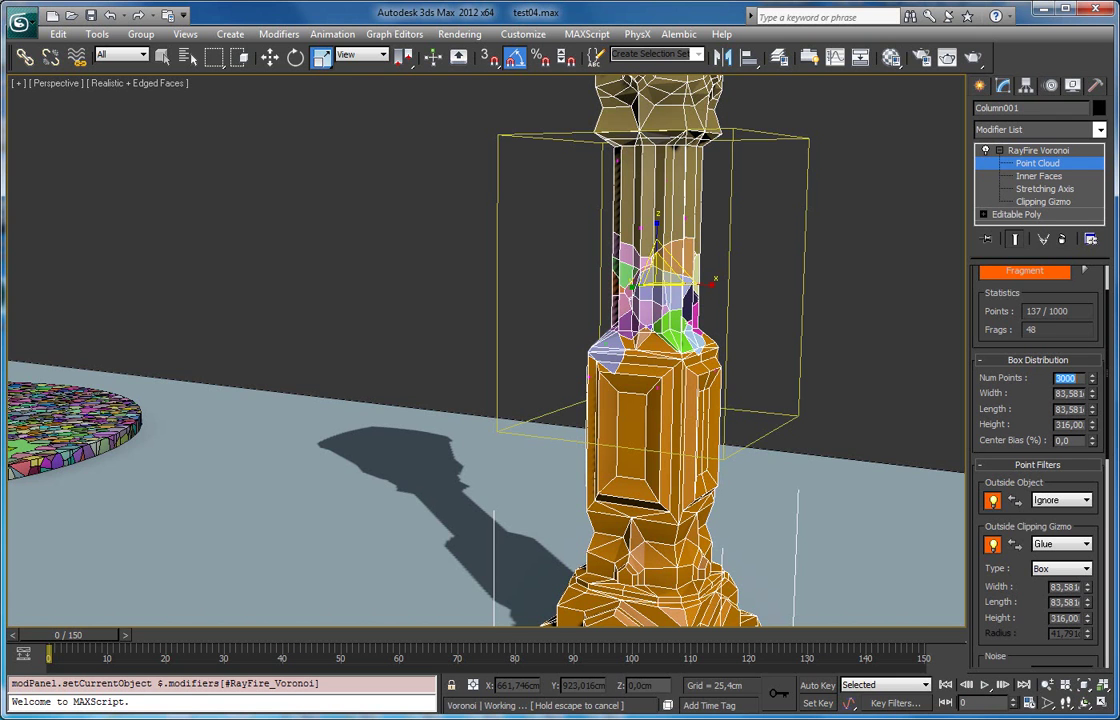
alt+middle_drag(656, 368, 682, 376)
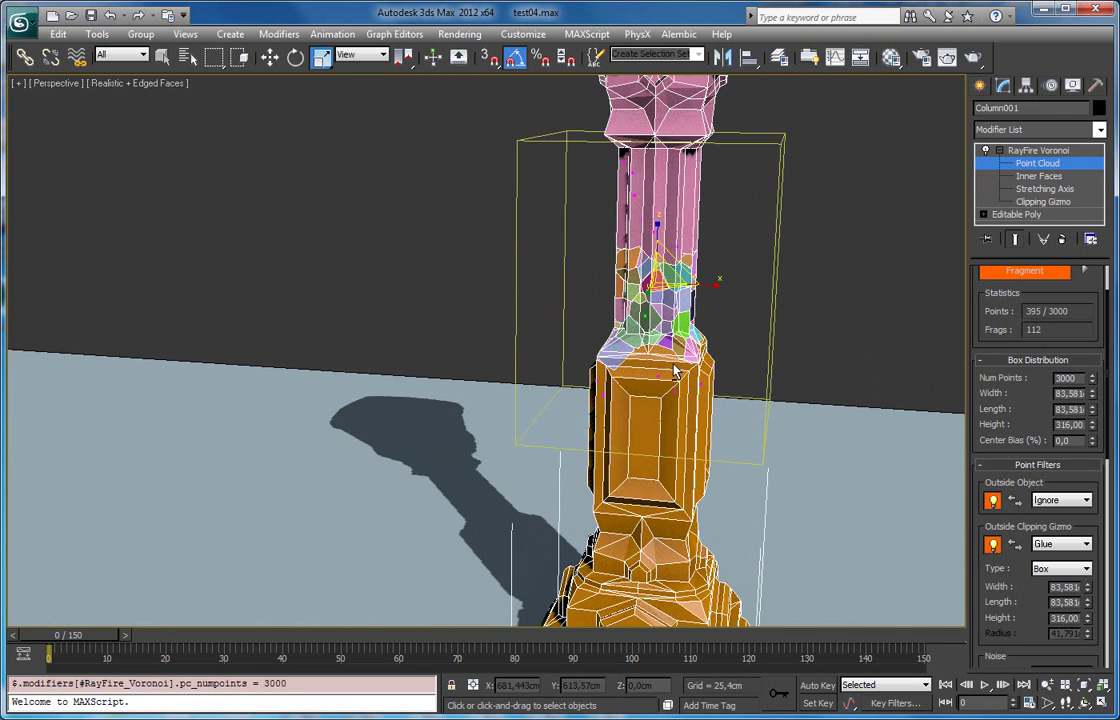
middle_drag(660, 308, 630, 367)
Turn off Delete After Explode in the Fragments settings and explode the column's fragments to separate objects
mouse_move(1022, 431)
mouse_down()
mouse_move(985, 320)
mouse_move(970, 178)
mouse_up()
drag(991, 488, 975, 237)
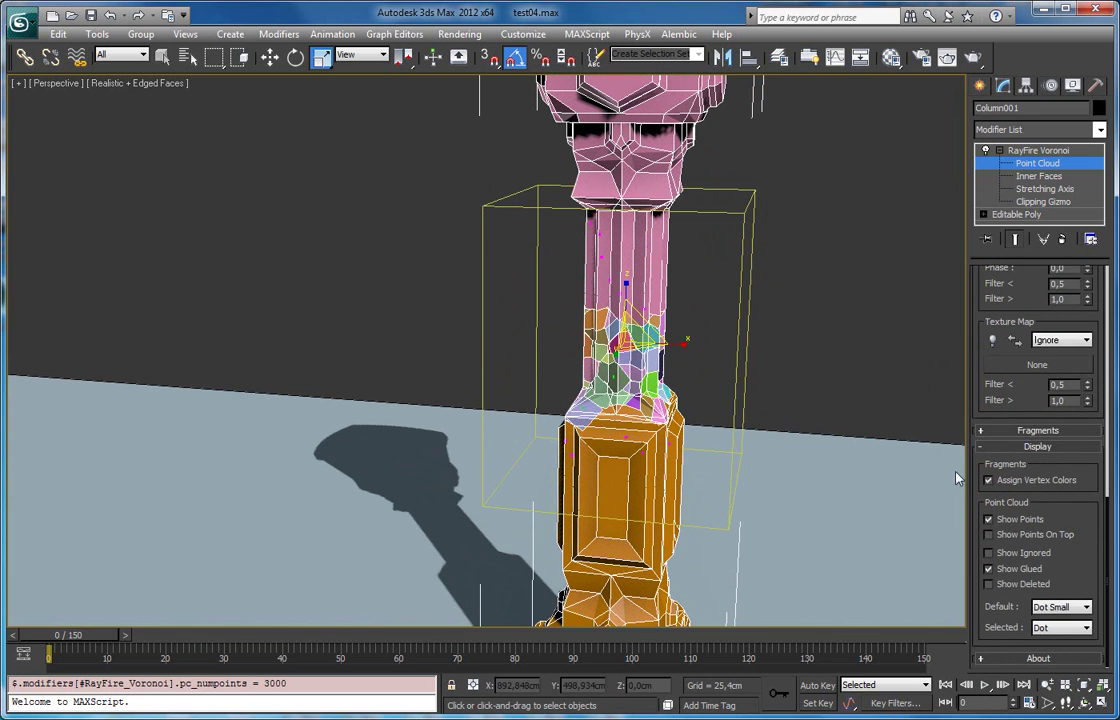
scroll(982, 494, up, 1)
click(1007, 467)
scroll(1000, 483, down, 5)
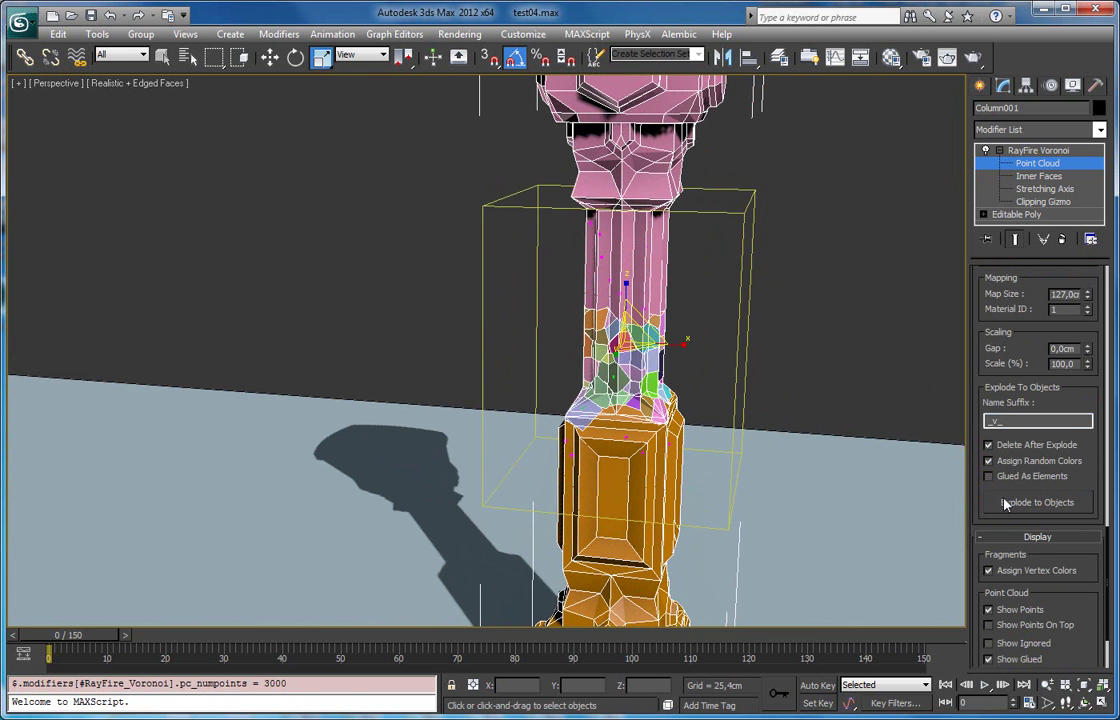
click(1005, 447)
scroll(840, 490, down, 6)
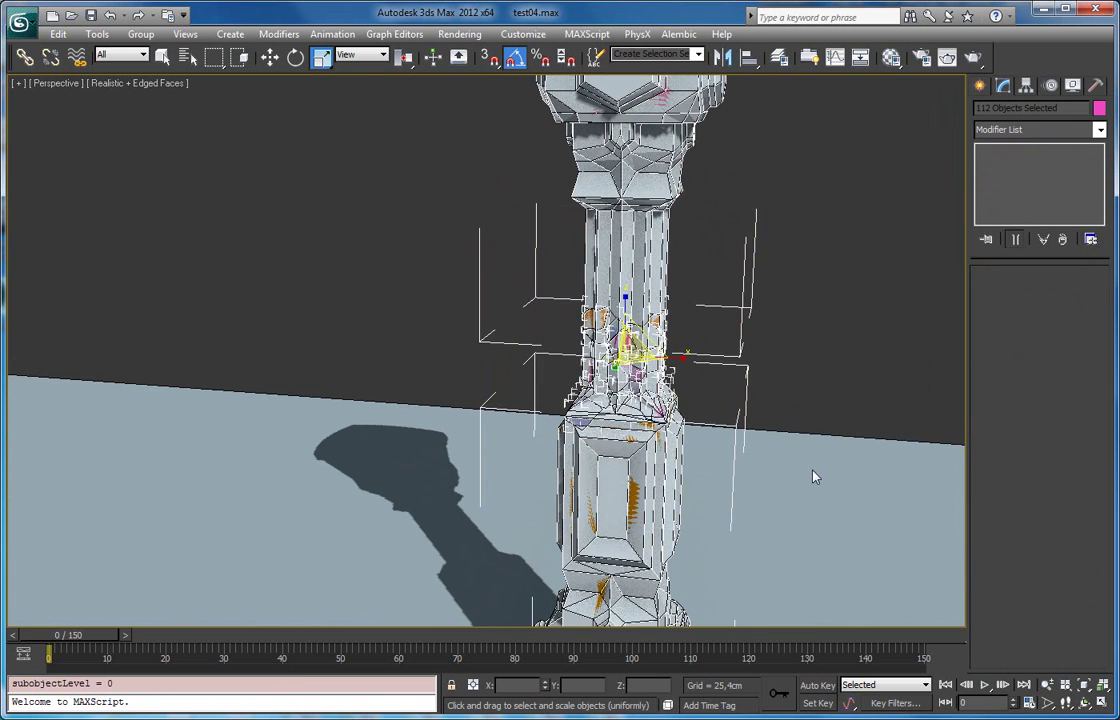
Move the exploded fragments beside the original column, hide the edged faces, and select the large upper fragment
key(w)
drag(517, 328, 796, 342)
click(840, 296)
middle_drag(840, 296, 660, 340)
scroll(661, 341, up, 4)
key(F4)
click(662, 342)
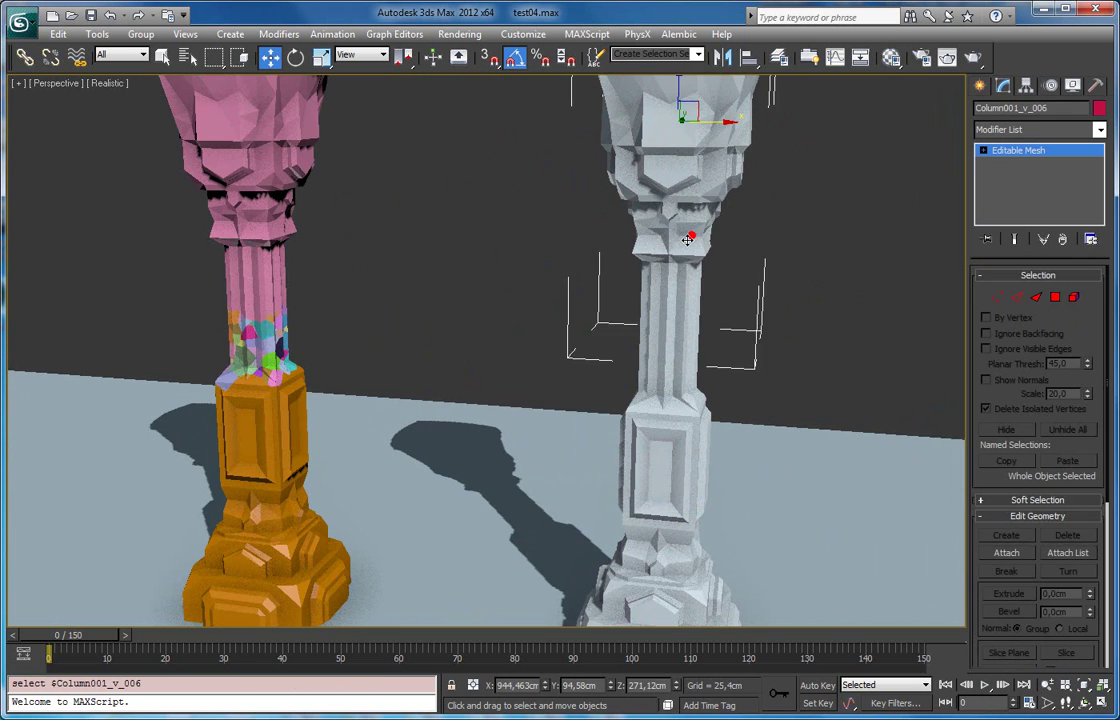
Lift all fragments except the base, then raise the top fragment further to about 358 cm in Z
scroll(617, 281, down, 5)
drag(501, 209, 627, 440)
alt+click(571, 468)
mouse_move(566, 292)
mouse_down()
mouse_move(568, 314)
mouse_move(568, 284)
mouse_up()
key(ctrl+z)
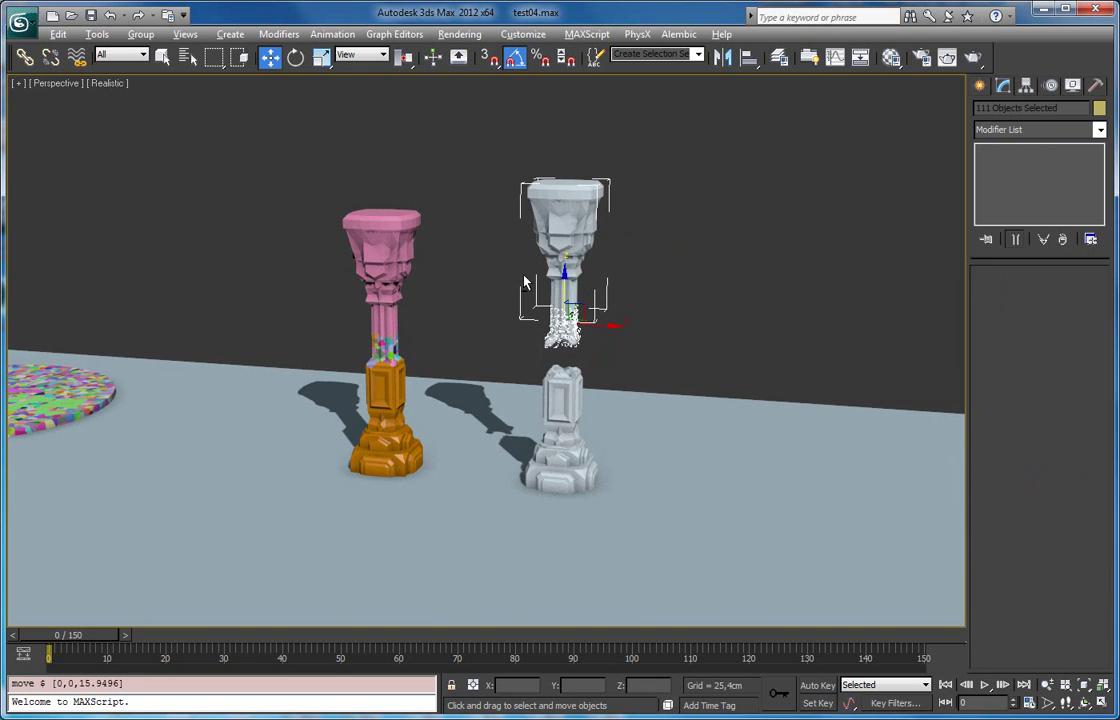
click(576, 187)
drag(567, 186, 566, 147)
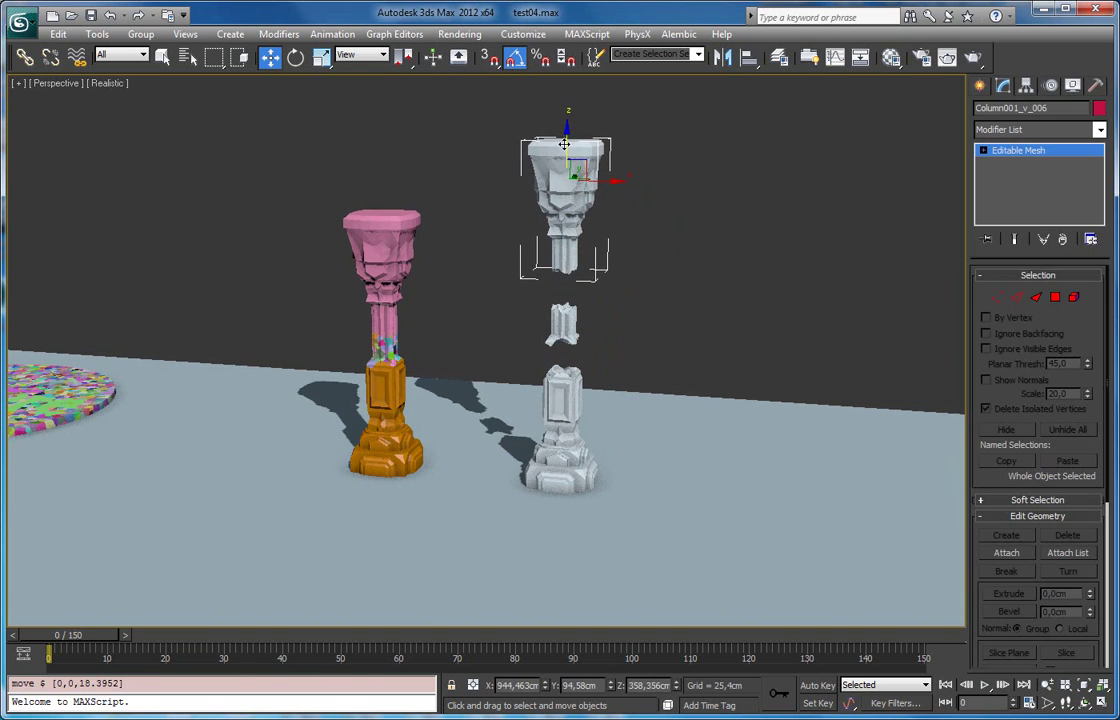
Show edged faces again and set the object colour of all exploded column fragments to black
key(F4)
click(640, 290)
scroll(642, 287, up, 2)
middle_drag(642, 287, 614, 303)
drag(525, 172, 652, 474)
click(1097, 107)
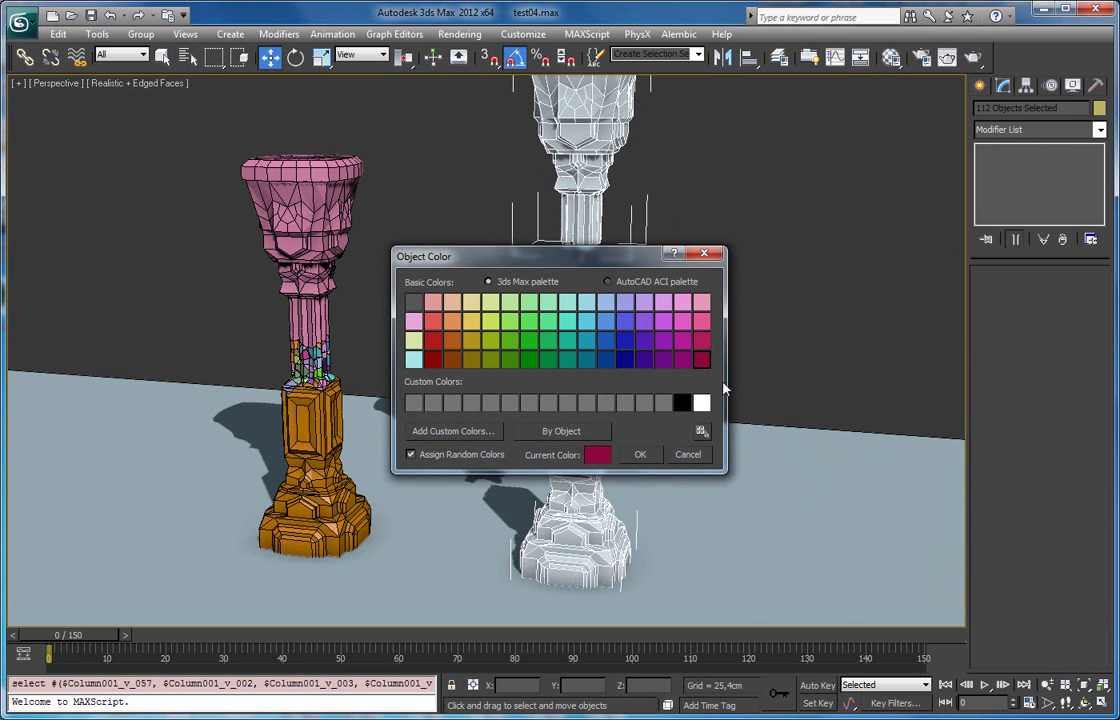
click(682, 402)
click(640, 454)
click(698, 313)
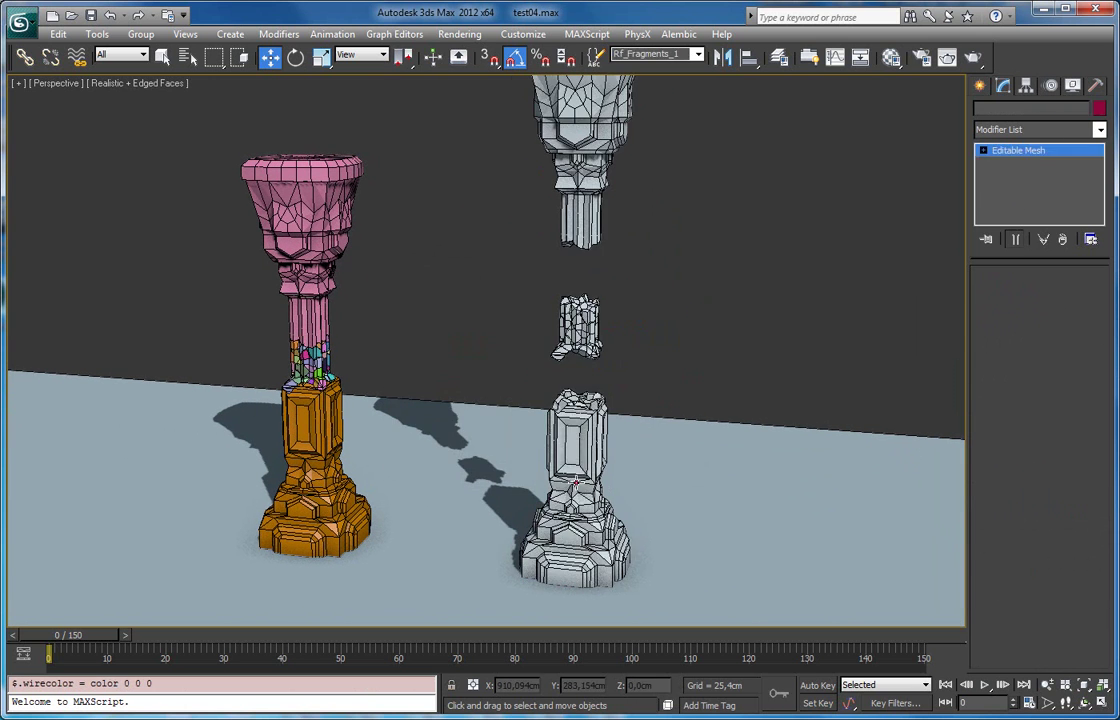
Select the column's base fragment, frame it in the view and look at its broken top from above
click(577, 483)
key(z)
alt+middle_drag(577, 483, 560, 443)
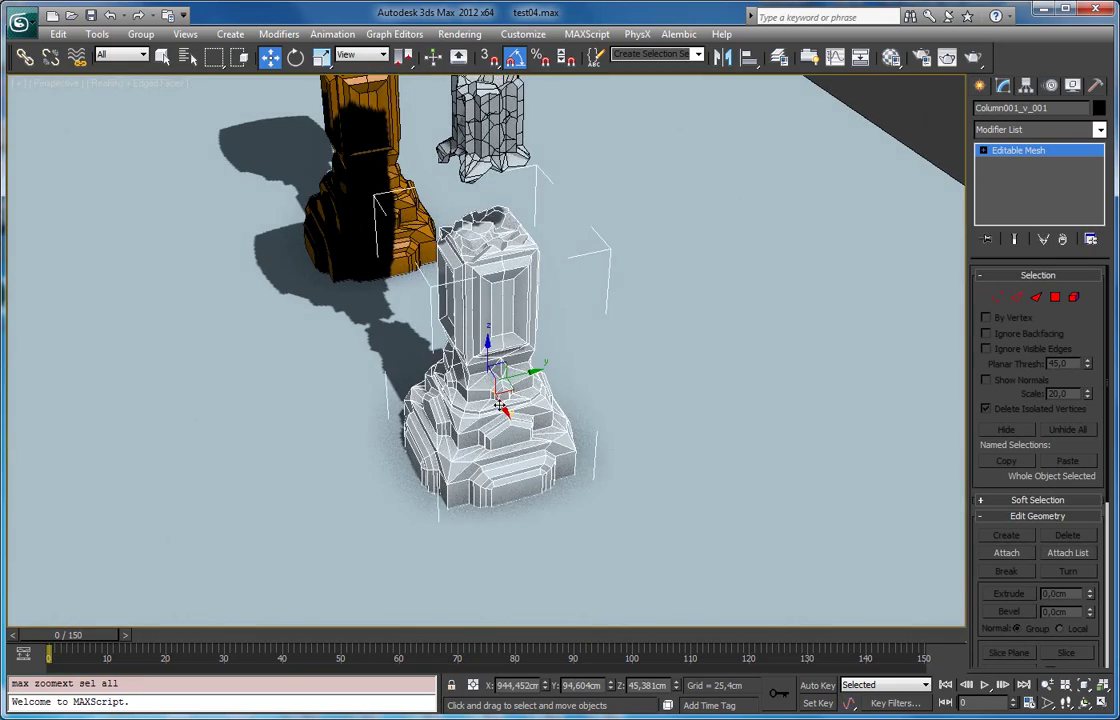
Select the small fragments of the exploded column's middle section and scale each of them down slightly in the Local coordinate system
key(F3)
mouse_move(497, 402)
alt+middle_down()
mouse_move(675, 395)
mouse_move(572, 305)
mouse_move(470, 265)
alt+middle_up()
click(467, 221)
middle_drag(467, 221, 622, 490)
middle_drag(622, 490, 661, 161)
drag(572, 278, 712, 387)
alt+middle_drag(710, 387, 641, 419)
key(F3)
scroll(645, 400, up, 3)
key(r)
alt+right_click(645, 343)
click(667, 325)
drag(662, 287, 676, 309)
Inspect the gaps between the shrunken middle fragments close up and compare them with the original column
click(777, 294)
alt+middle_drag(777, 294, 640, 286)
click(163, 228)
key(z)
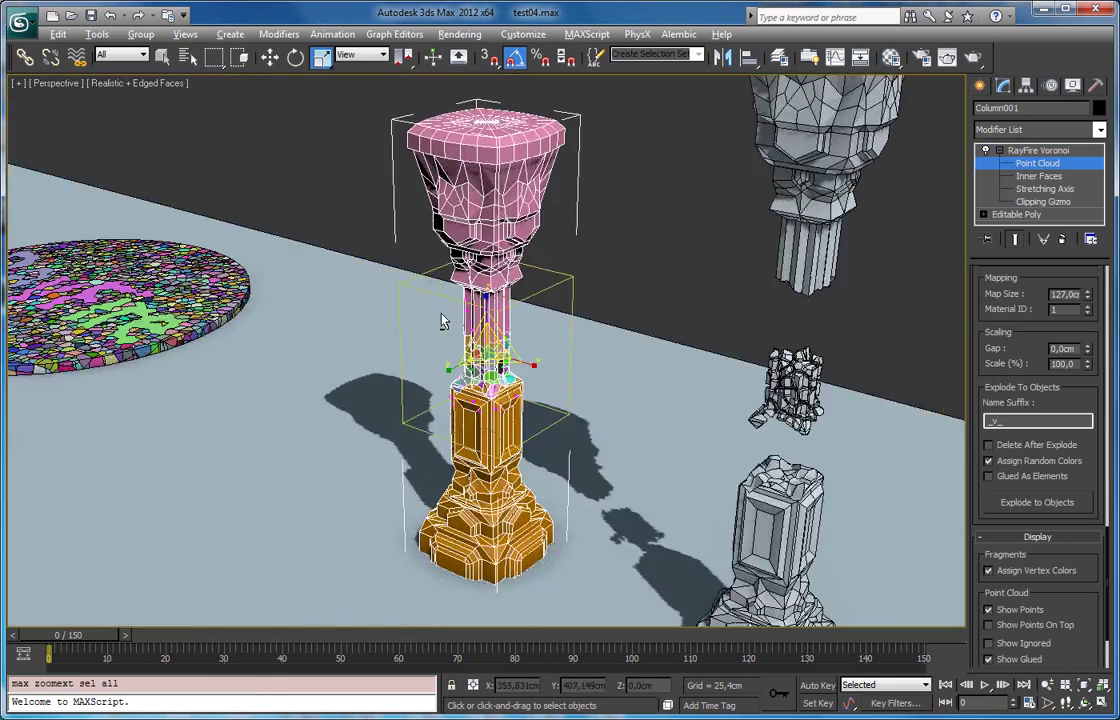
click(800, 372)
key(z)
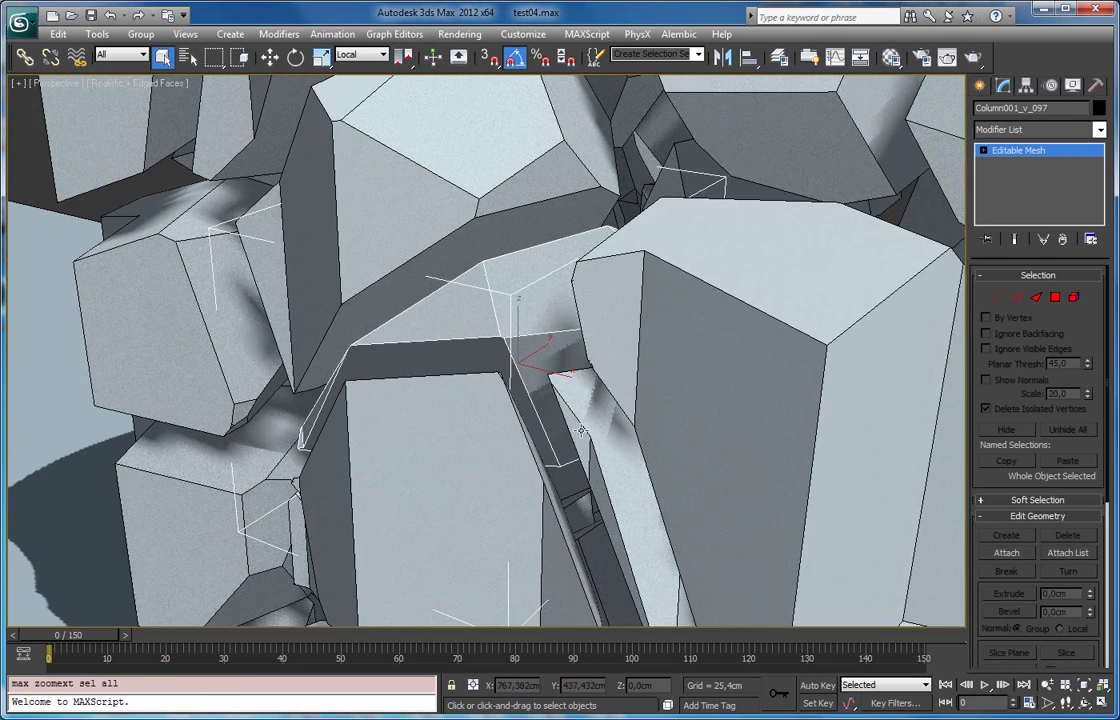
scroll(693, 434, down, 10)
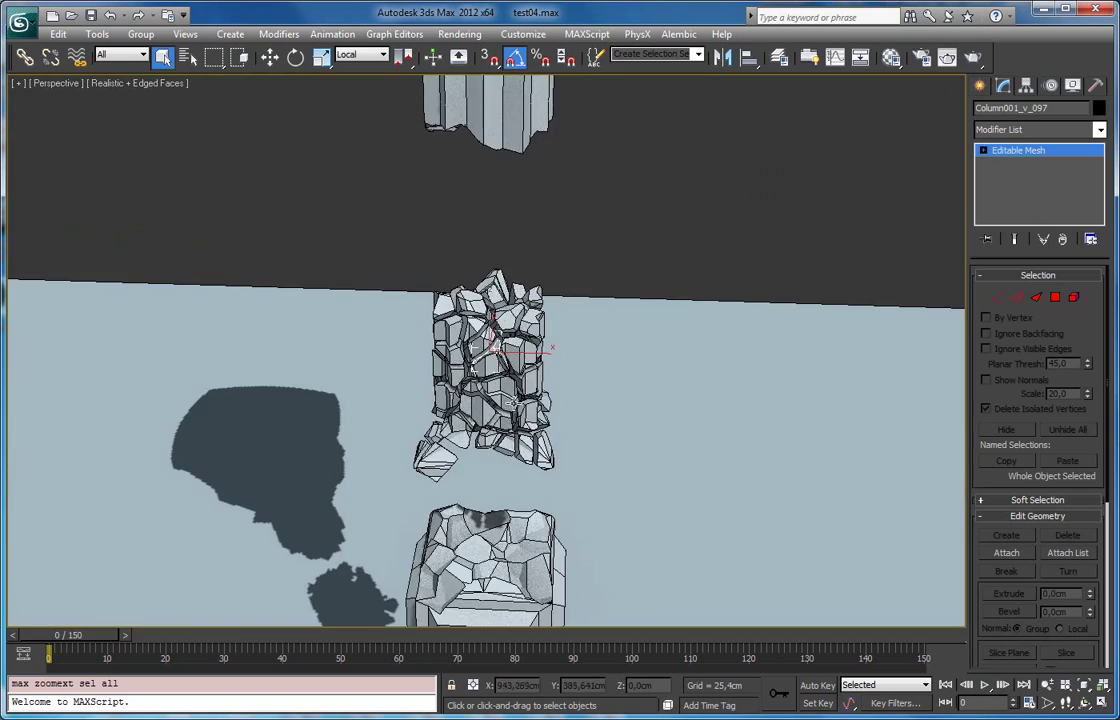
scroll(472, 336, down, 8)
scroll(447, 340, up, 5)
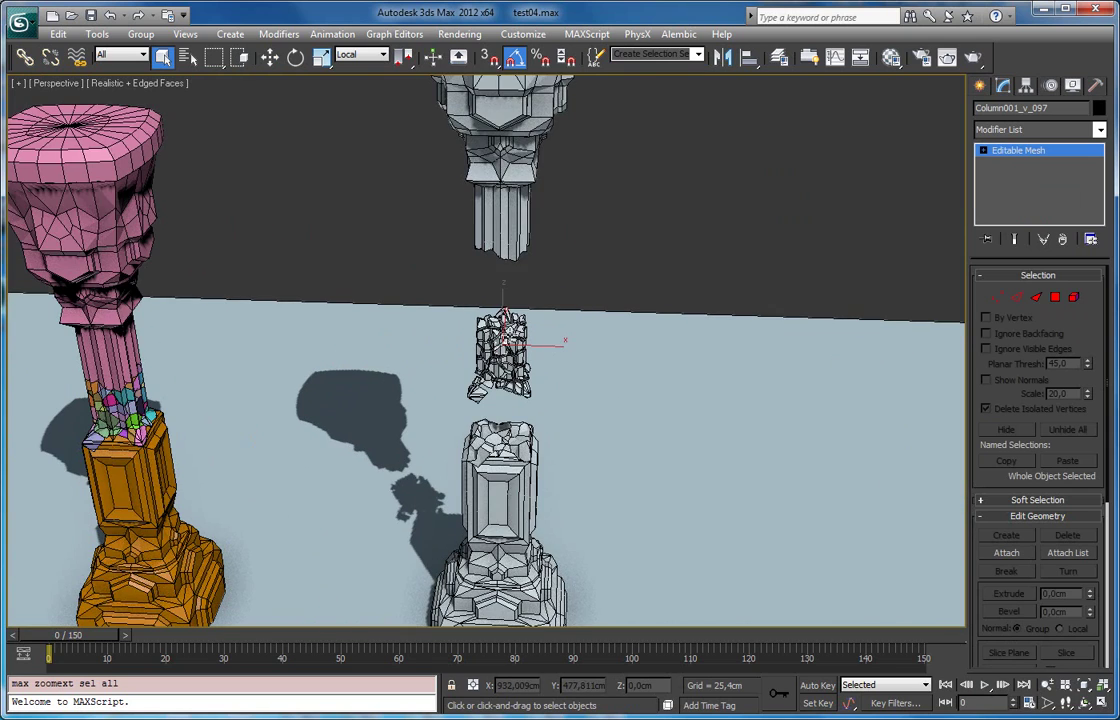
Select the original column and review its RayFire Voronoi point filter settings
scroll(515, 308, down, 4)
alt+middle_drag(517, 298, 508, 236)
middle_drag(487, 421, 567, 402)
middle_drag(379, 380, 517, 390)
click(517, 390)
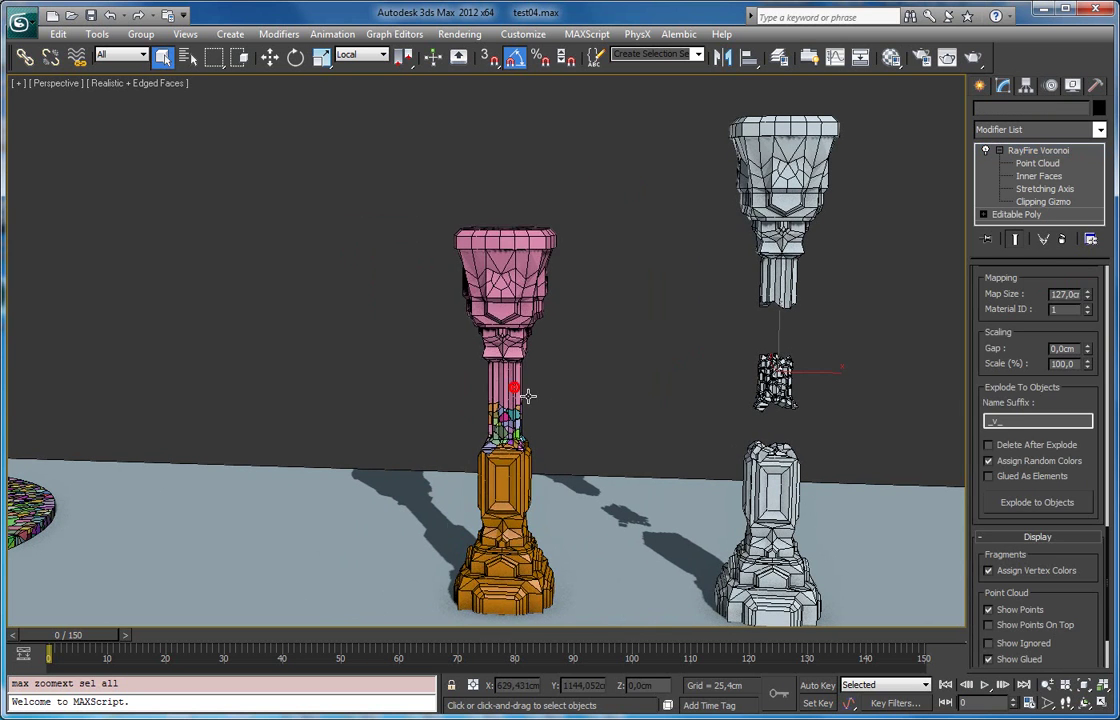
scroll(979, 425, up, 5)
scroll(979, 425, up, 4)
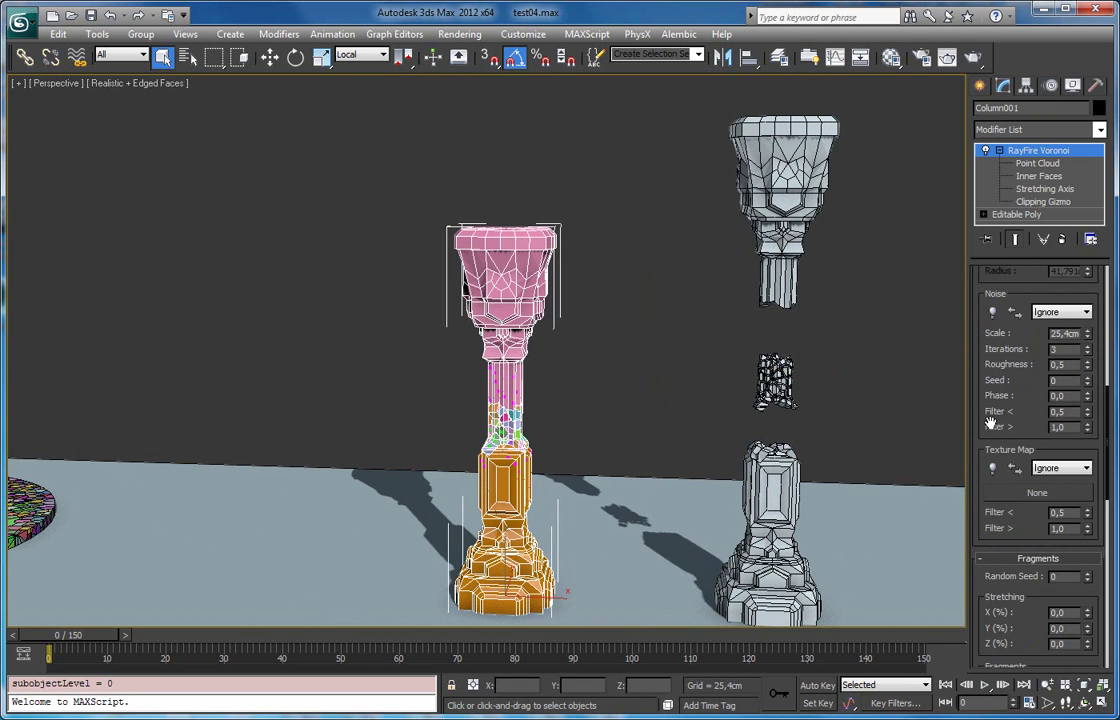
mouse_move(990, 388)
mouse_down()
mouse_move(987, 442)
mouse_move(984, 392)
mouse_up()
Select the fragmented disc, stop its fragmentation and turn off its Texture Map point filter
middle_drag(400, 460, 620, 469)
scroll(605, 463, down, 4)
click(366, 440)
key(z)
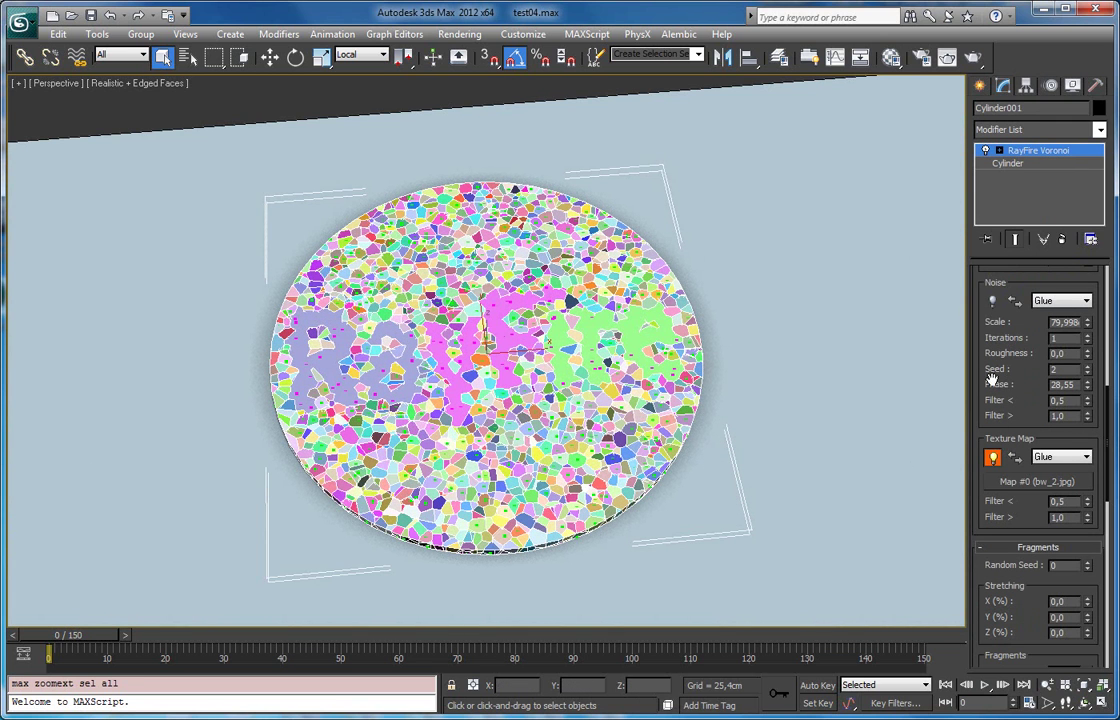
scroll(1000, 400, up, 10)
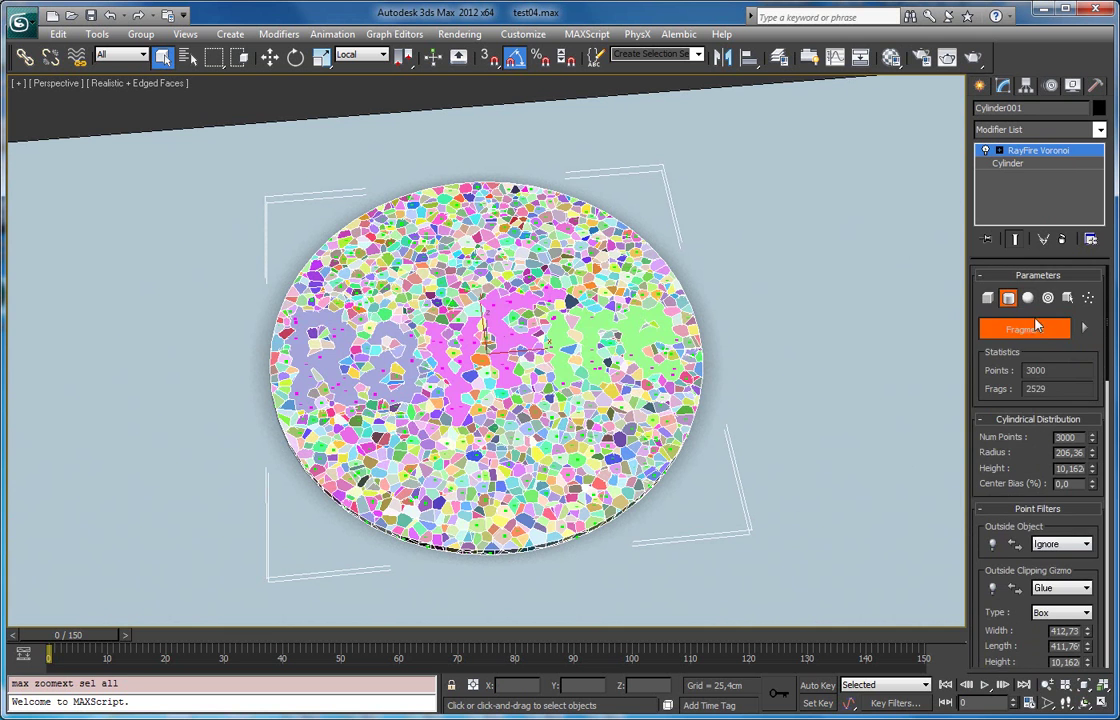
click(1023, 329)
drag(988, 455, 977, 210)
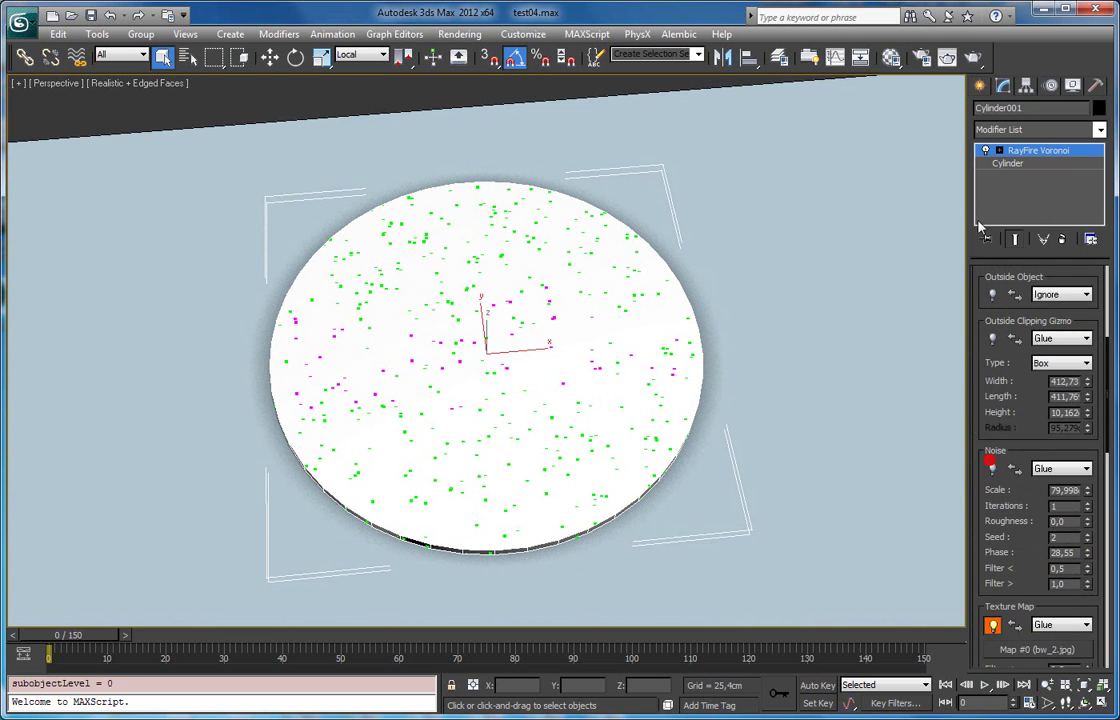
click(993, 628)
Show the disc in wireframe and fragment it with the Radial point distribution
alt+middle_drag(592, 320, 567, 368)
key(F3)
drag(983, 401, 968, 580)
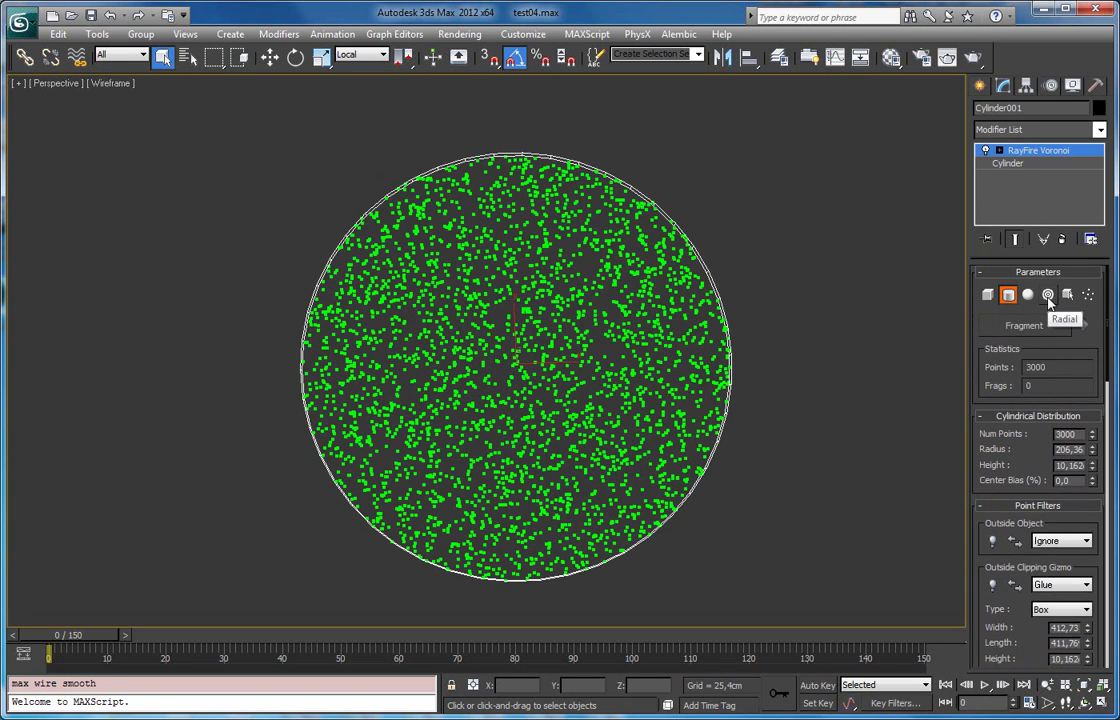
click(1048, 296)
click(1018, 325)
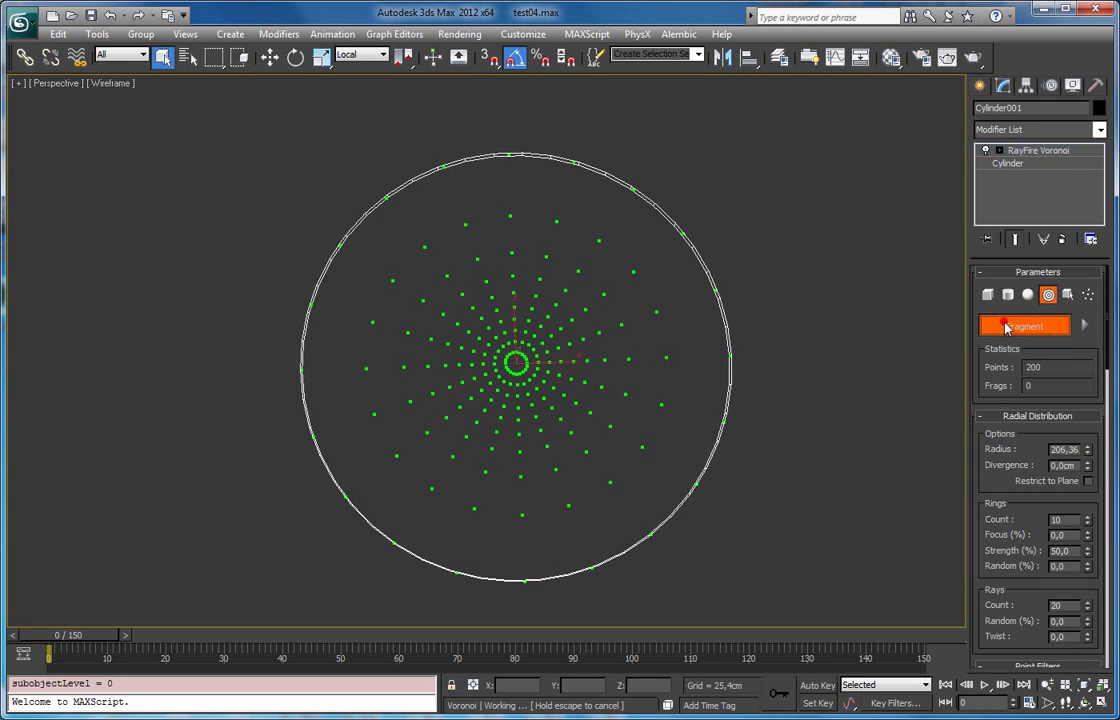
Move the radial point cloud off centre to about X 122 cm, Y 230 cm and reduce its radius to about 74.3 cm
click(999, 150)
click(1038, 163)
key(w)
drag(537, 350, 630, 322)
drag(1087, 450, 1080, 497)
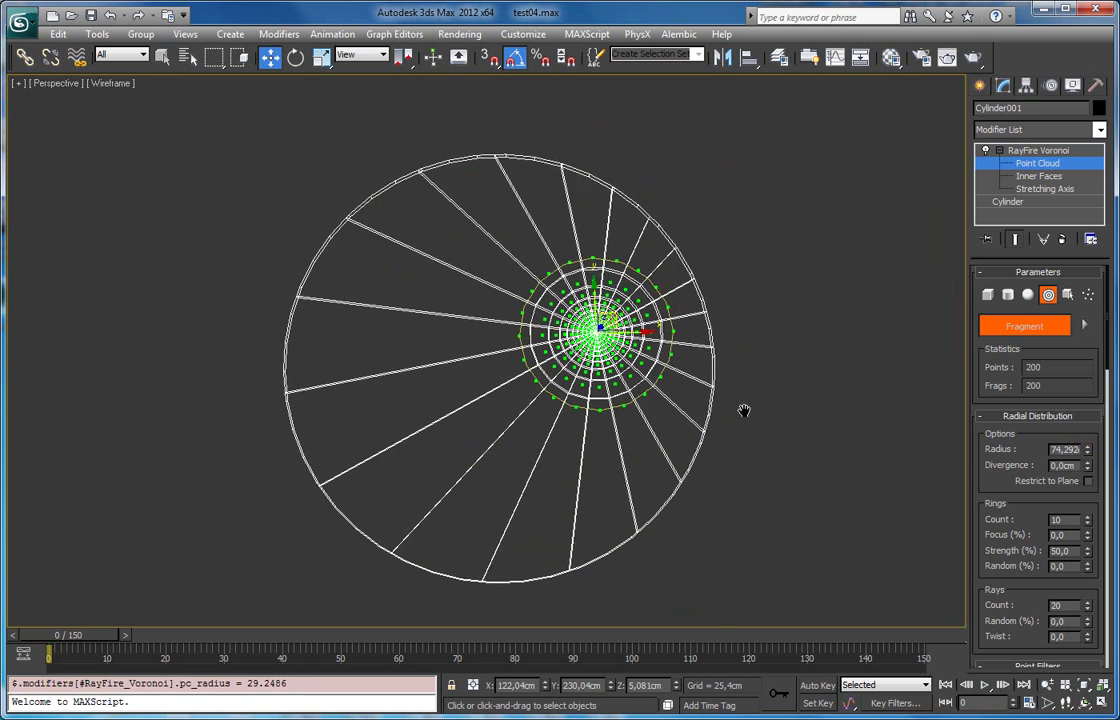
Shade the disc, move the point cloud to about X 153 cm, Y 223 cm, and set its radius to about 59.4 cm and divergence 2.515 cm
key(F3)
scroll(743, 410, up, 4)
drag(650, 318, 718, 317)
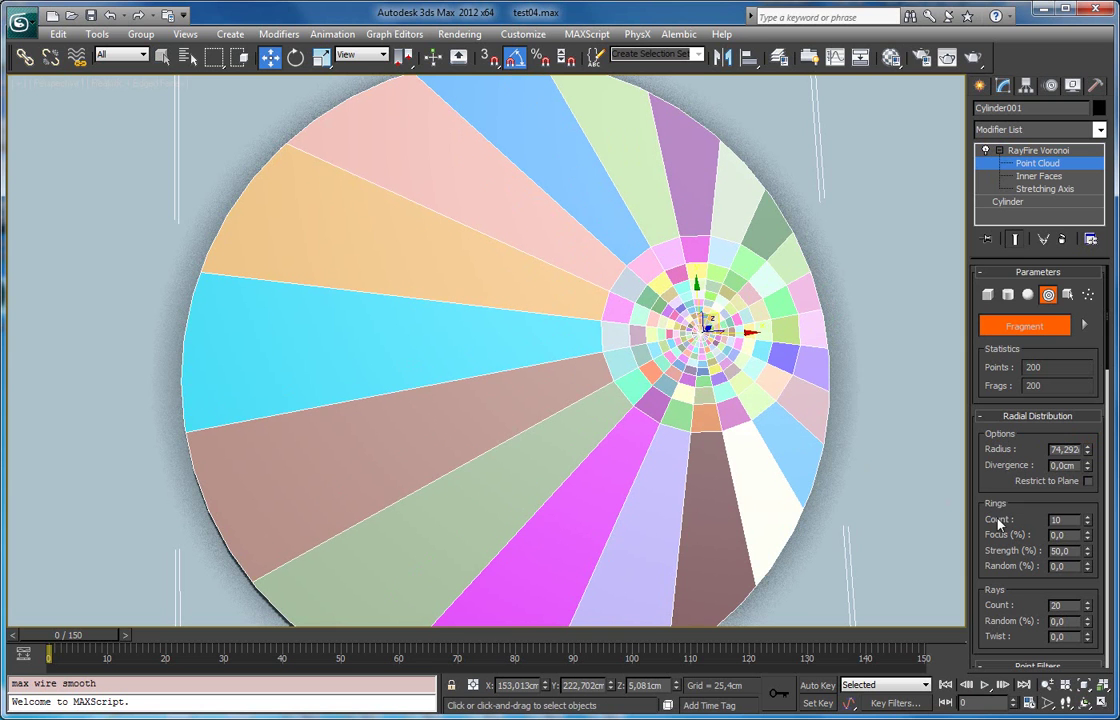
mouse_move(1088, 455)
mouse_down()
mouse_move(1088, 467)
mouse_move(1085, 457)
mouse_up()
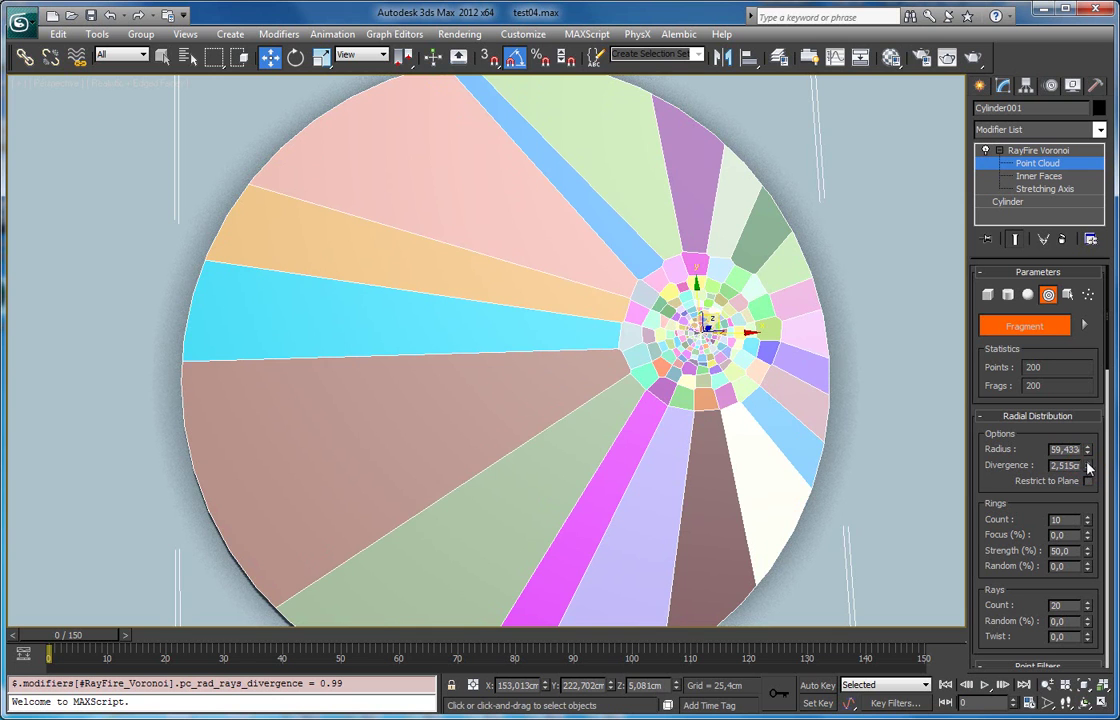
Append the radial points to the custom points and move the radial cloud across the disc to about X -76 cm, Y 243 cm
alt+middle_drag(815, 398, 730, 392)
right_click(1048, 296)
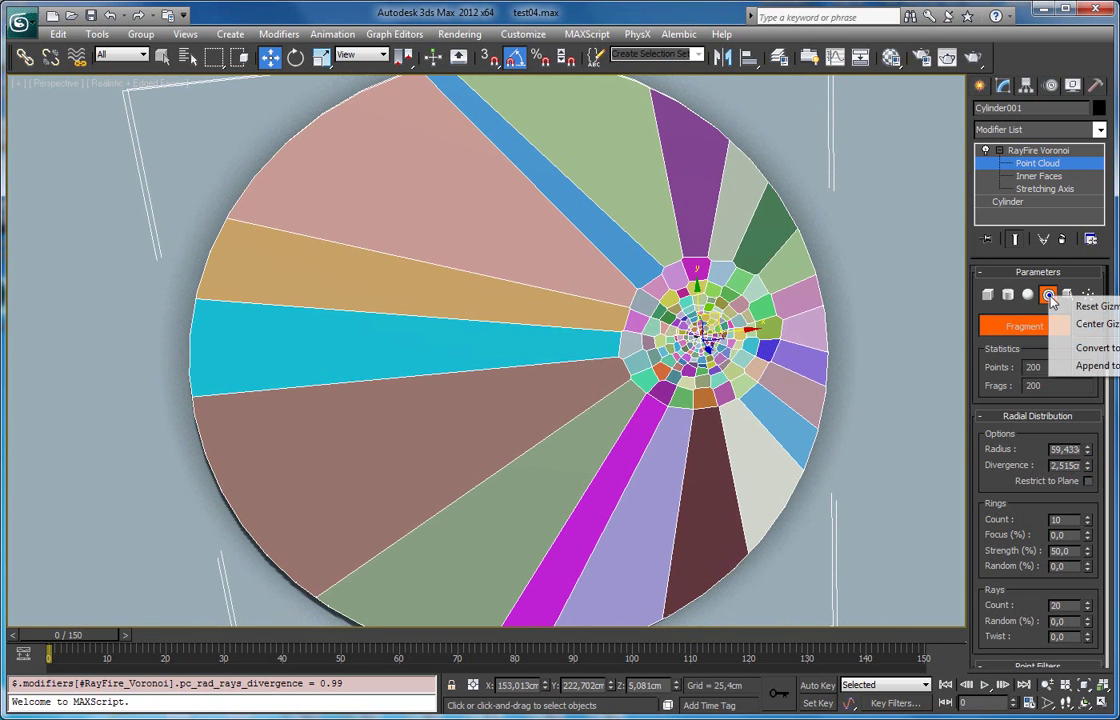
click(1085, 365)
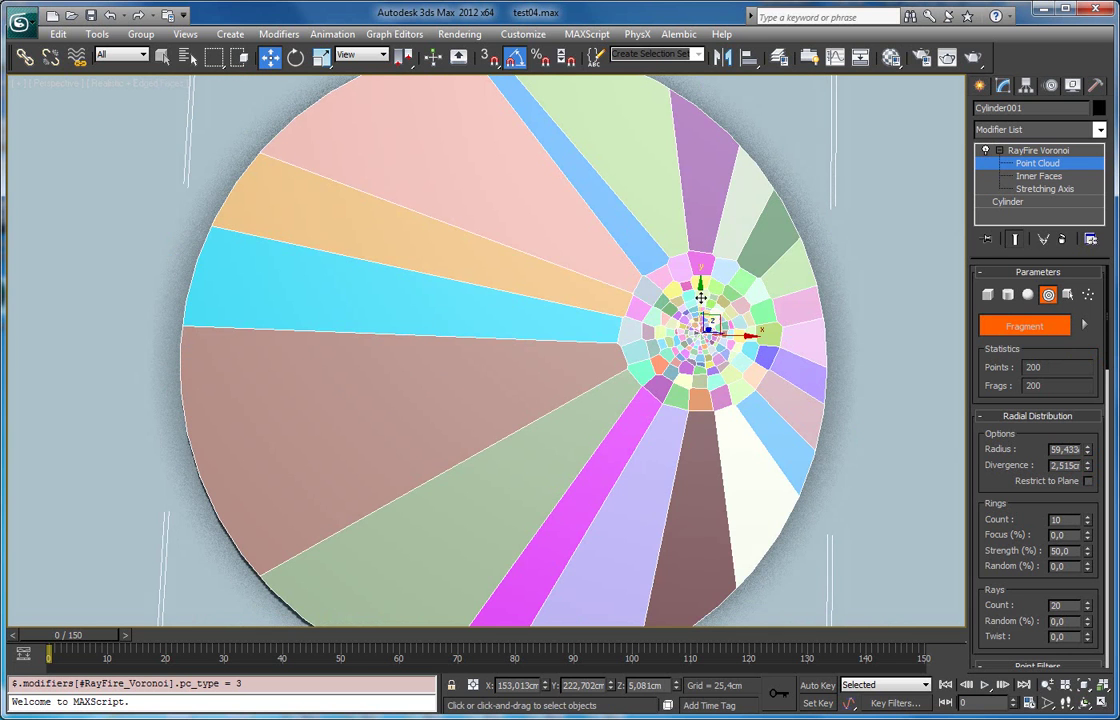
drag(716, 323, 365, 279)
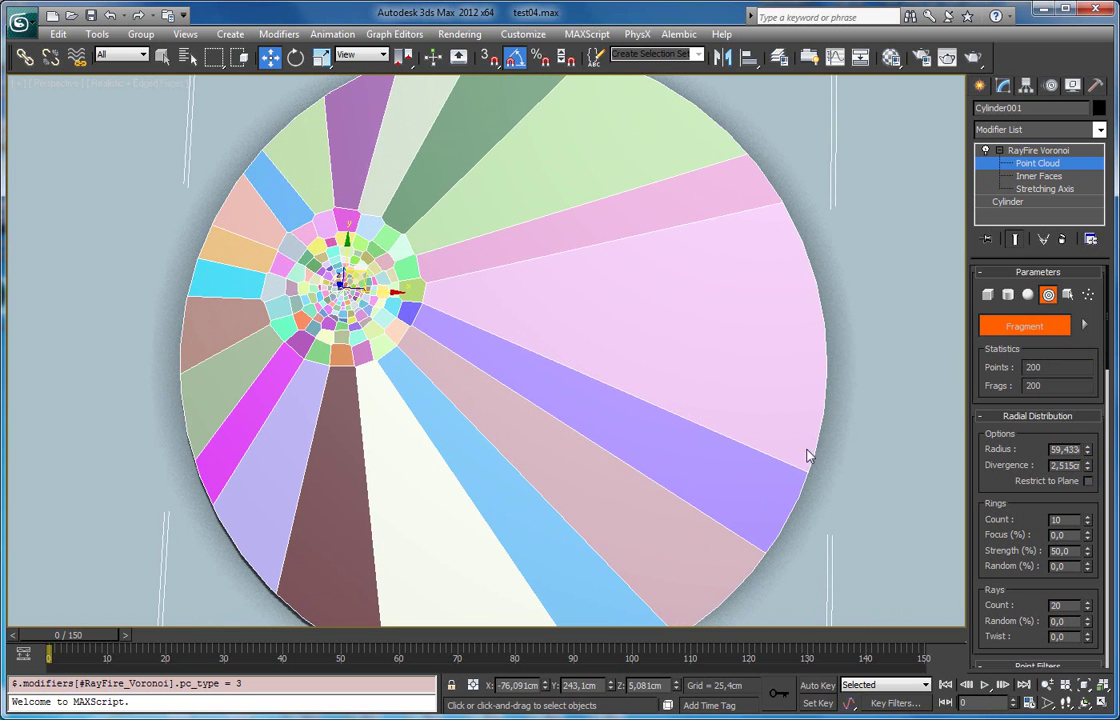
Append the moved radial points to the custom points too and switch the disc to the Custom distribution
right_click(1045, 294)
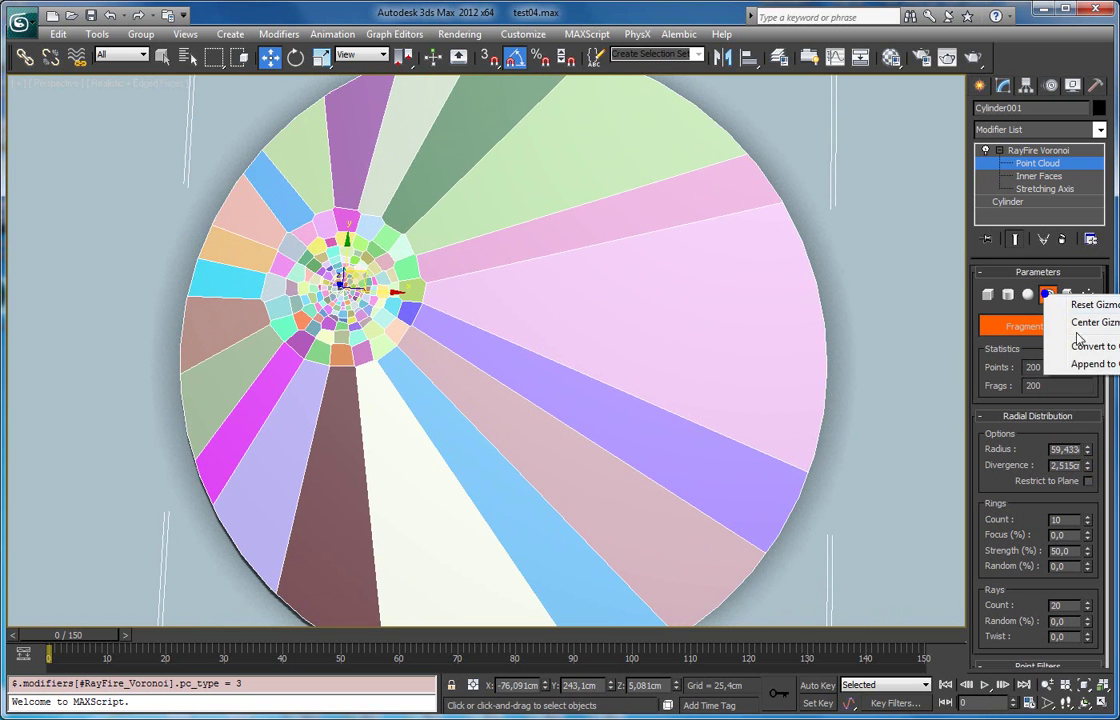
click(1098, 368)
click(1088, 297)
alt+middle_drag(687, 362, 688, 382)
middle_drag(508, 300, 533, 377)
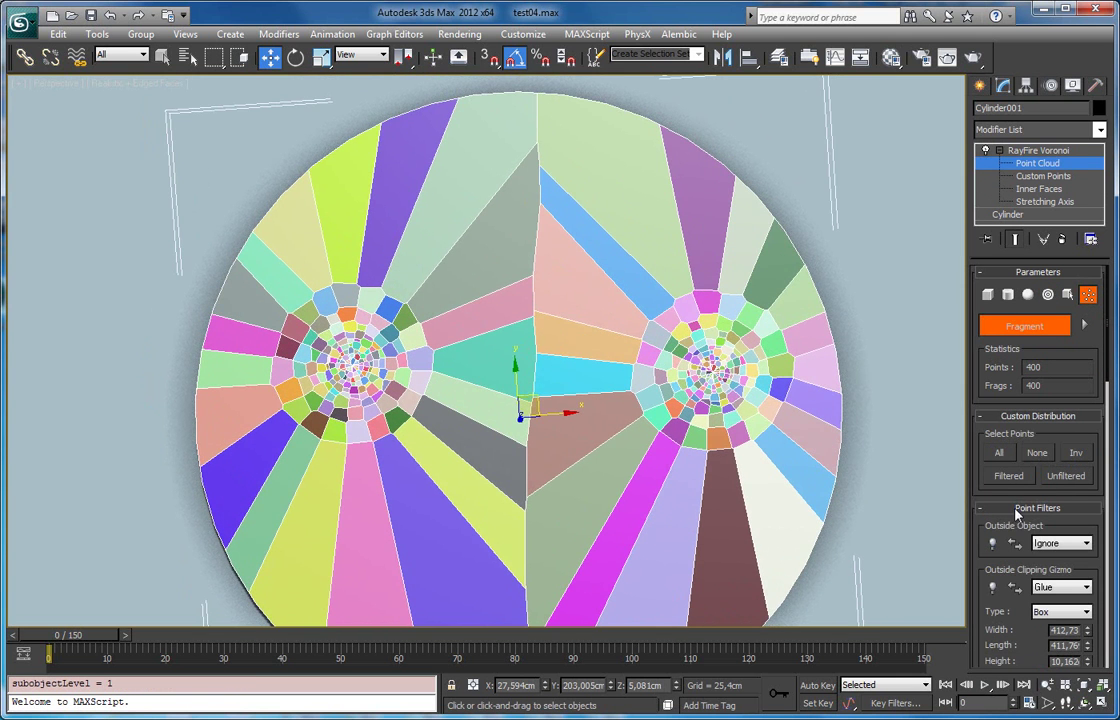
Collapse the Point Filters settings and enable gluing of the disc's fragments by volume
scroll(1005, 430, down, 5)
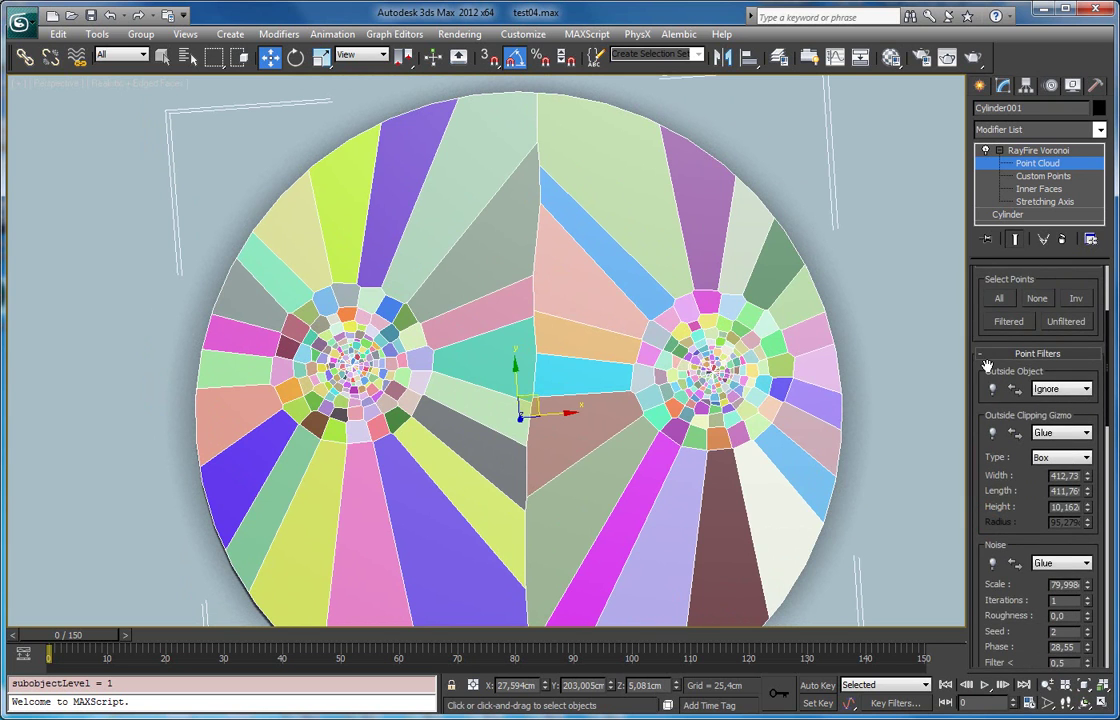
scroll(987, 366, down, 2)
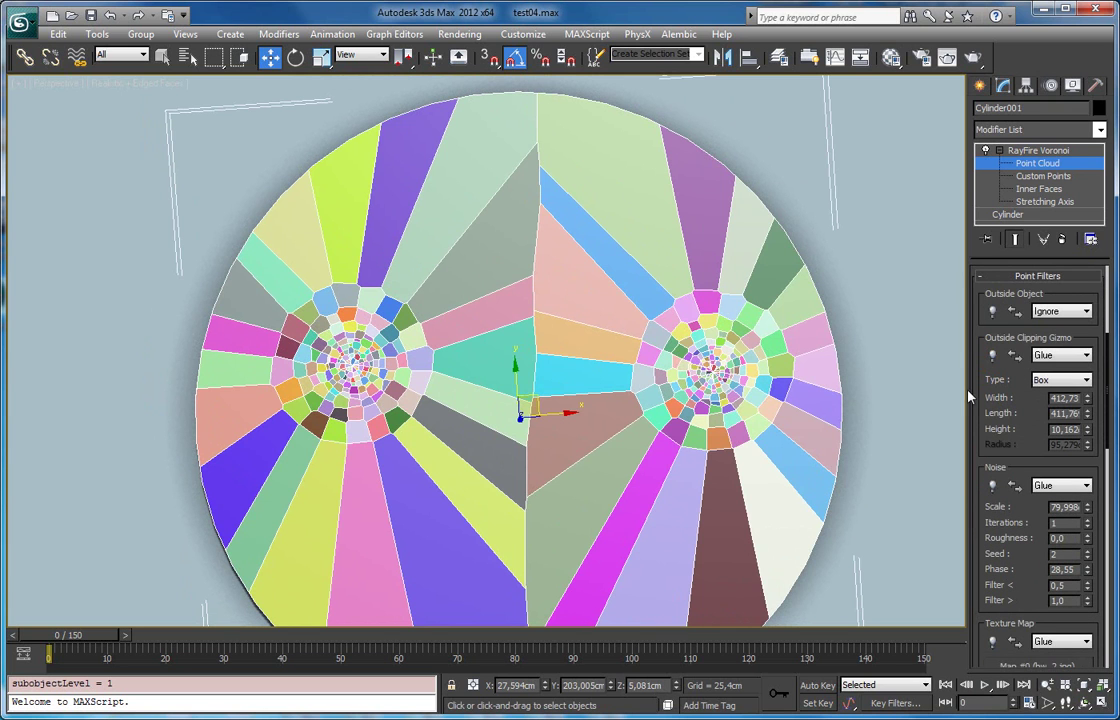
click(1004, 278)
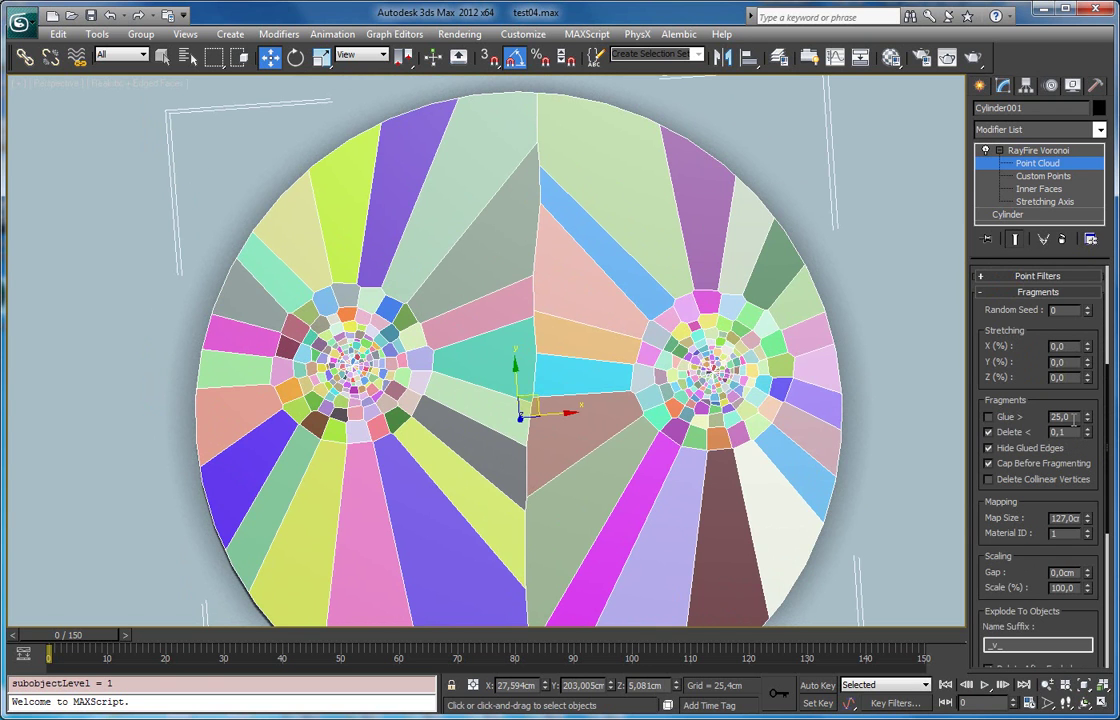
click(988, 417)
click(988, 417)
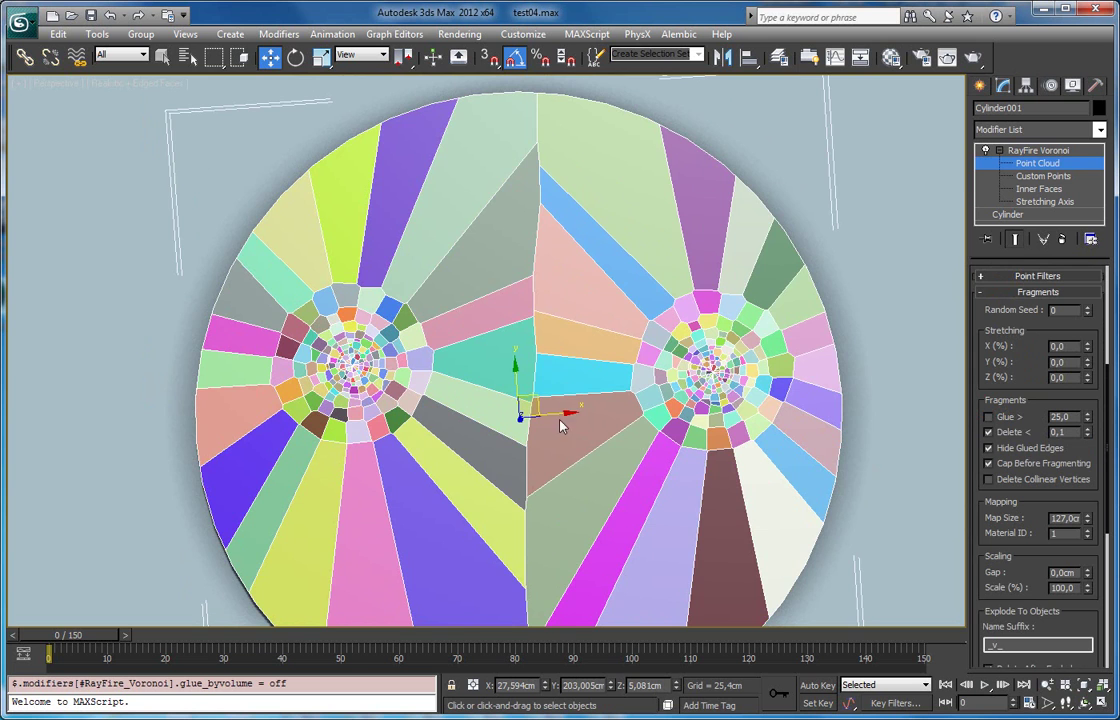
scroll(695, 452, up, 4)
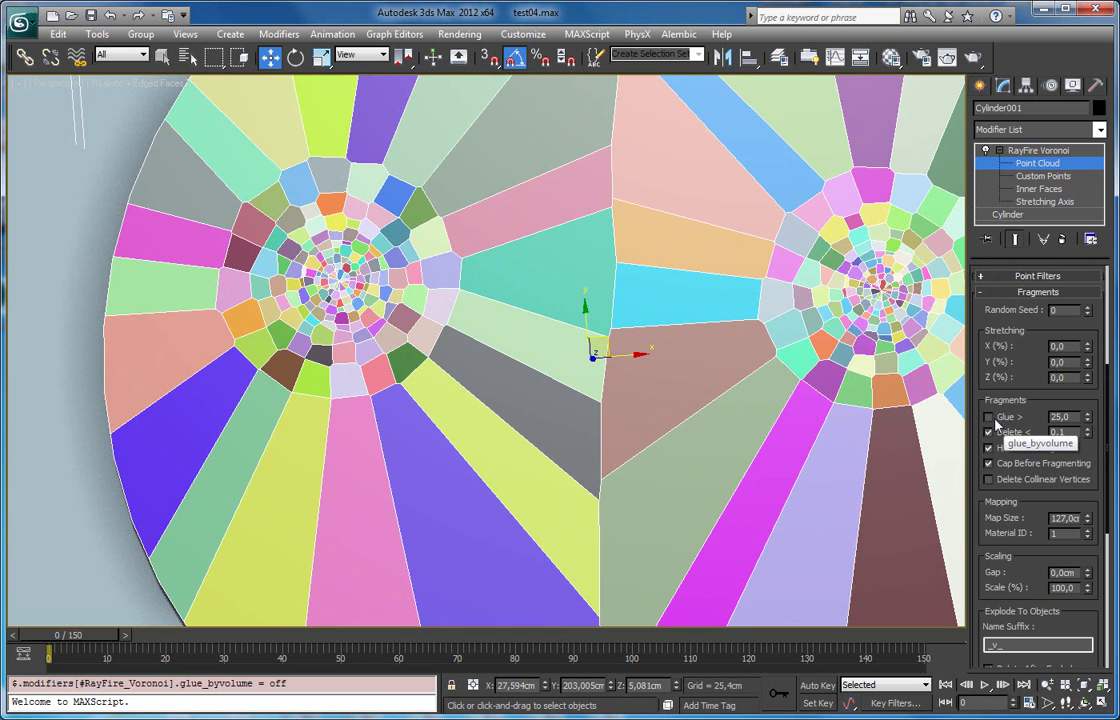
click(988, 417)
Lower the disc's volume glue threshold to 17.5
scroll(640, 400, down, 4)
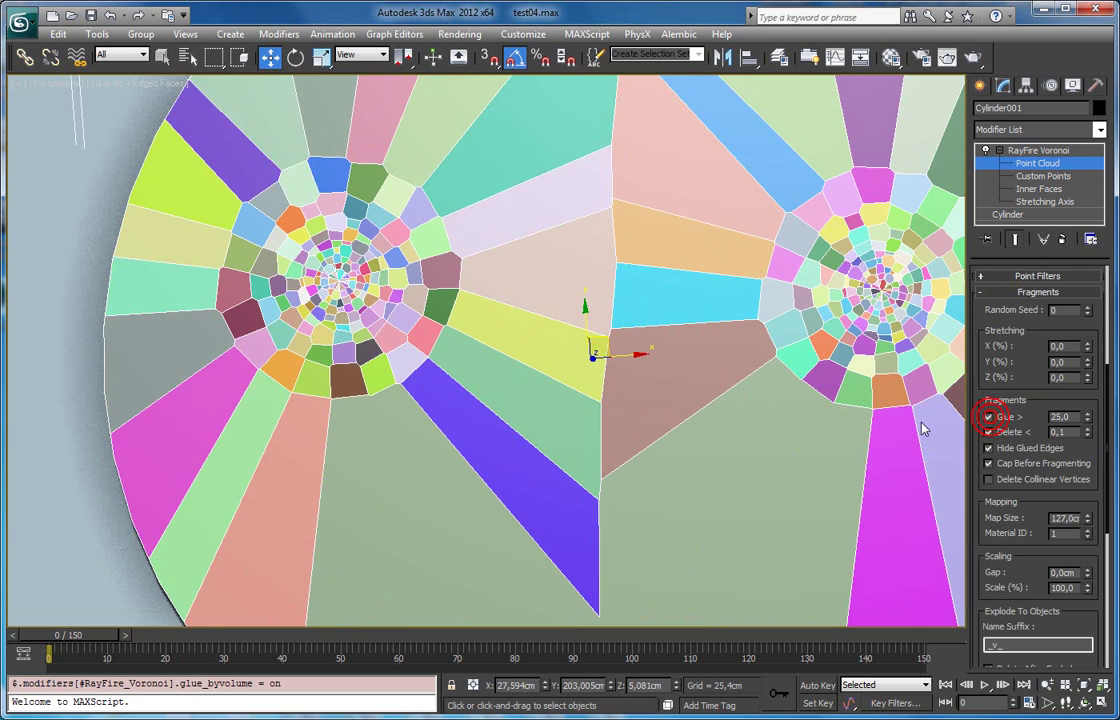
double_click(1068, 417)
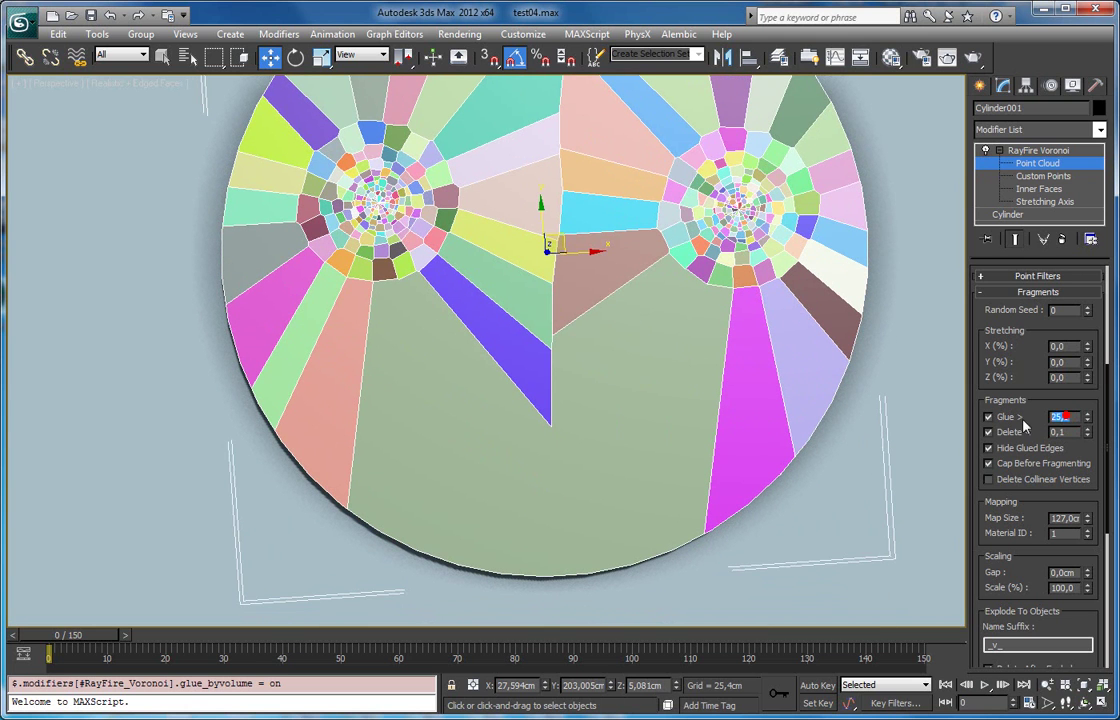
middle_drag(599, 358, 608, 384)
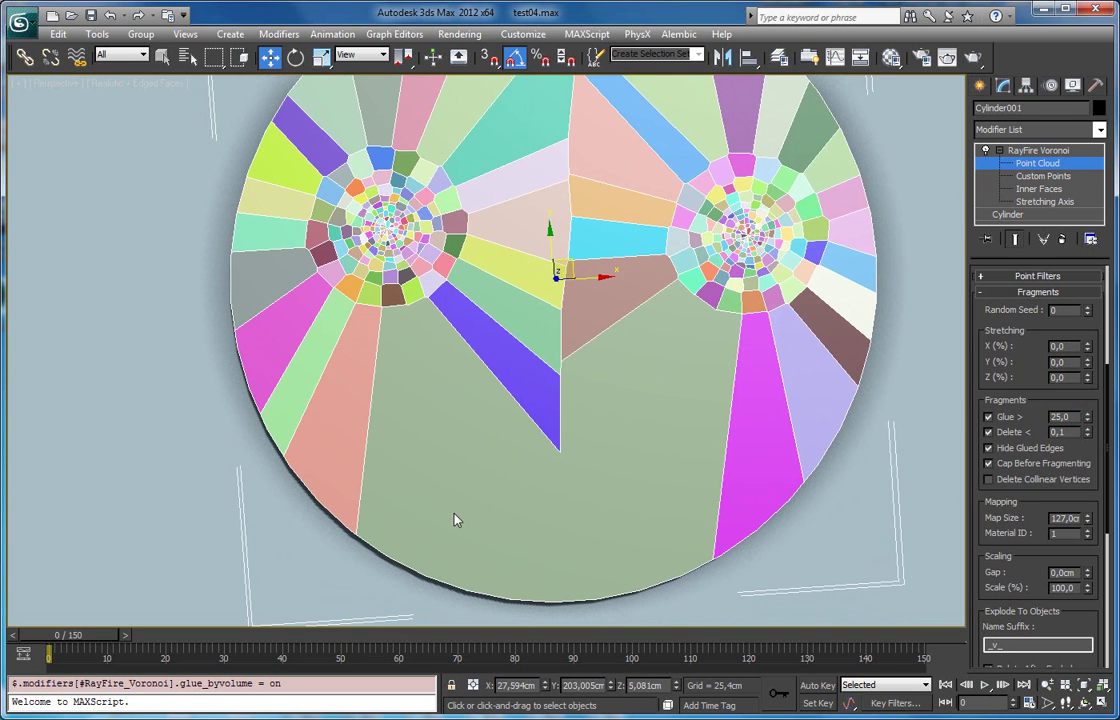
middle_drag(494, 342, 475, 387)
scroll(475, 387, down, 3)
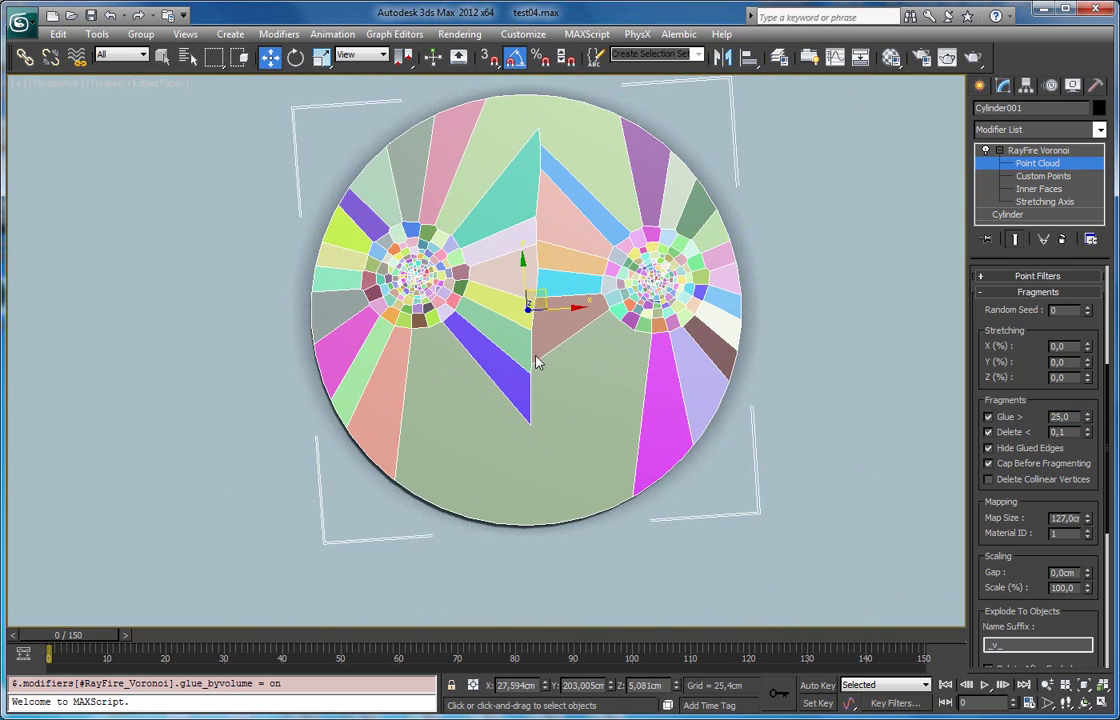
drag(1089, 420, 1089, 440)
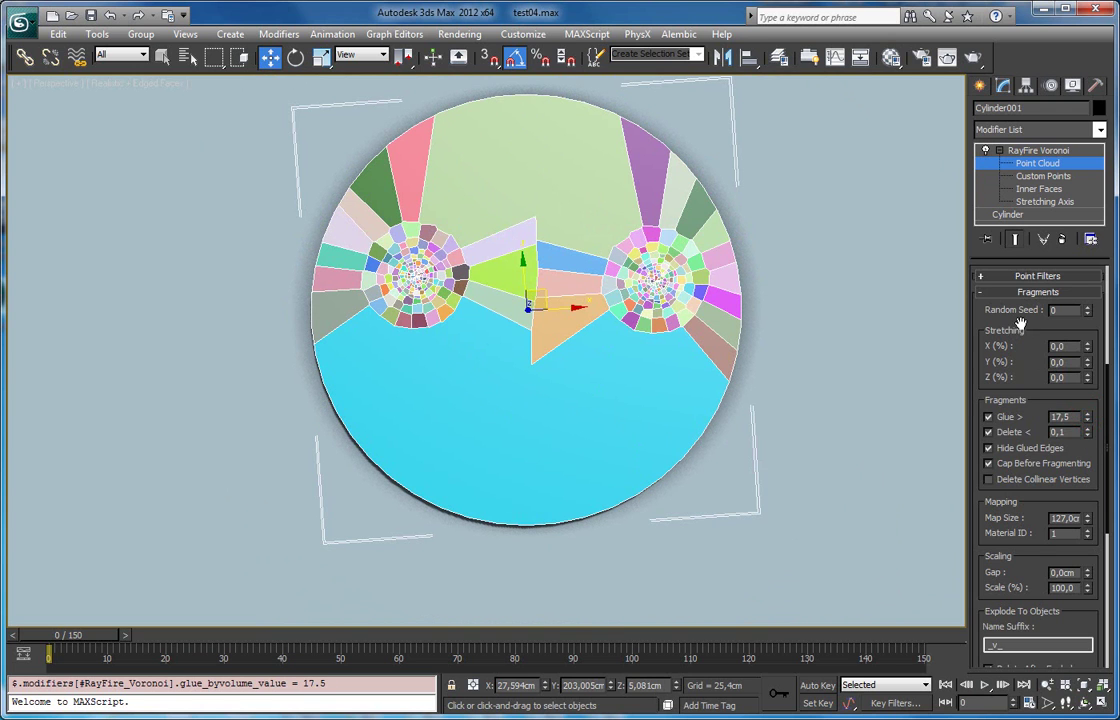
Turn on interactive fragmentation and lower the volume glue threshold to 10.25
scroll(1020, 323, up, 5)
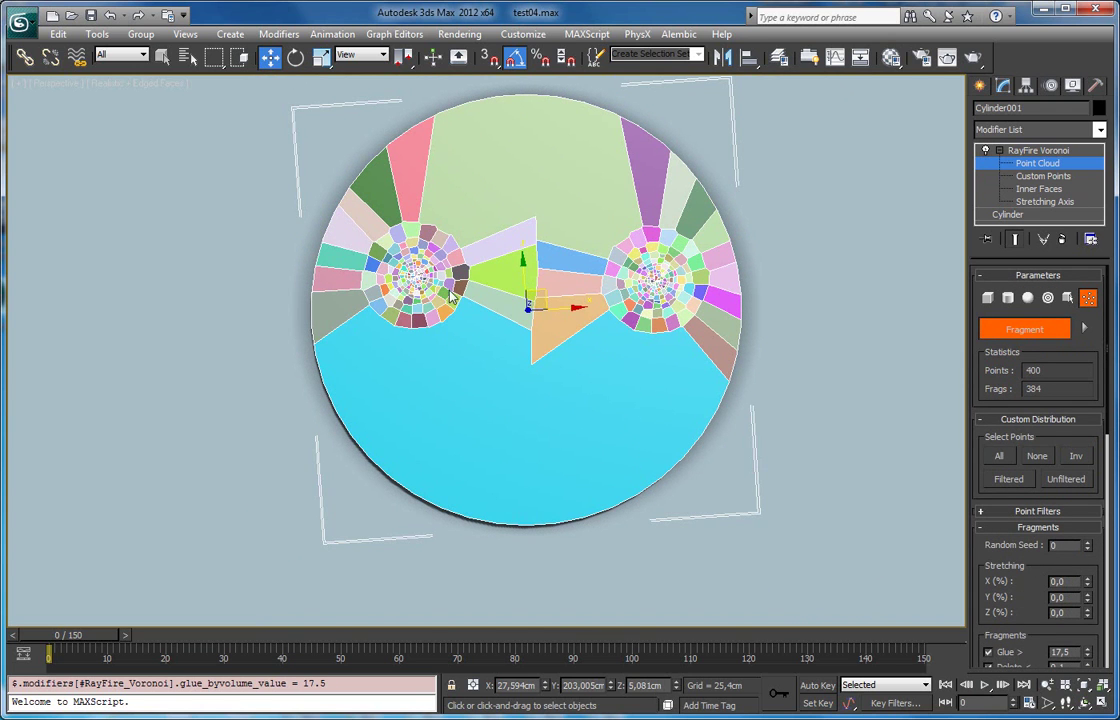
click(1085, 329)
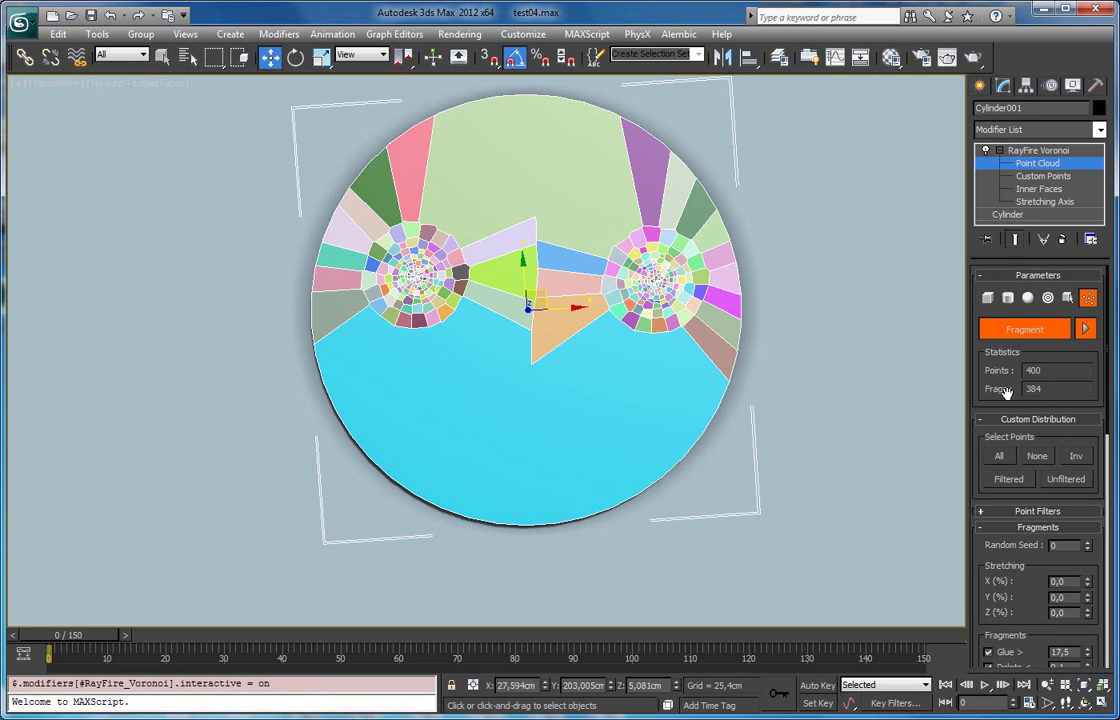
scroll(1062, 455, down, 5)
drag(1088, 481, 1088, 491)
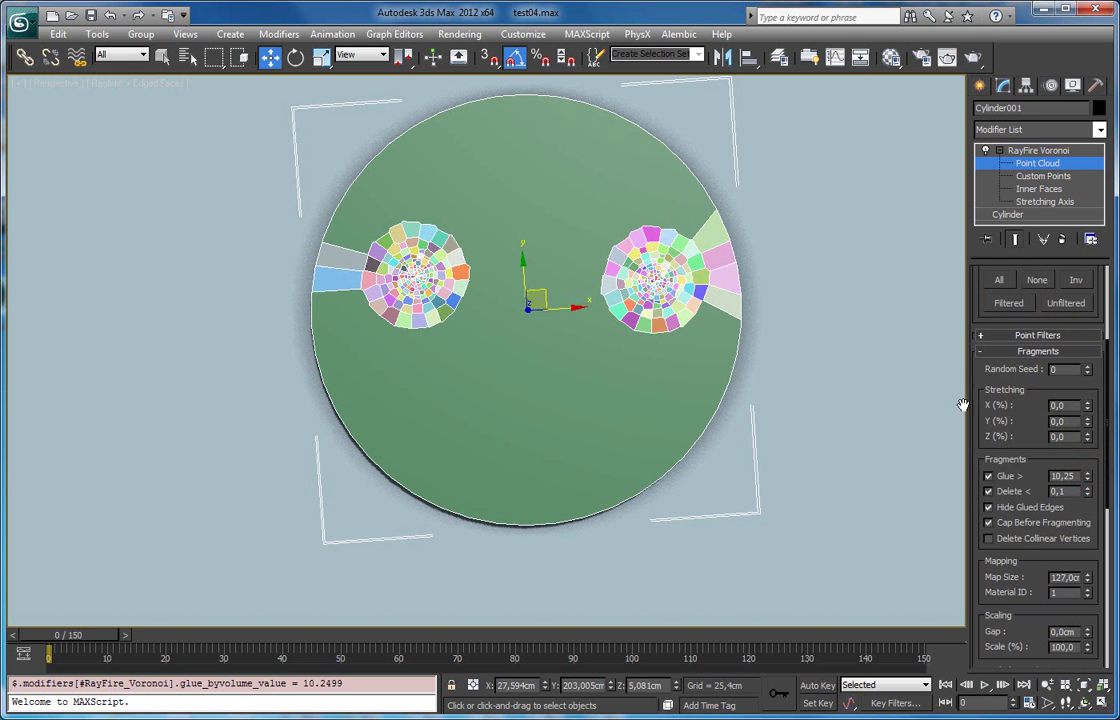
Raise the volume glue threshold to 42.64 and finally to 100
scroll(720, 385, up, 2)
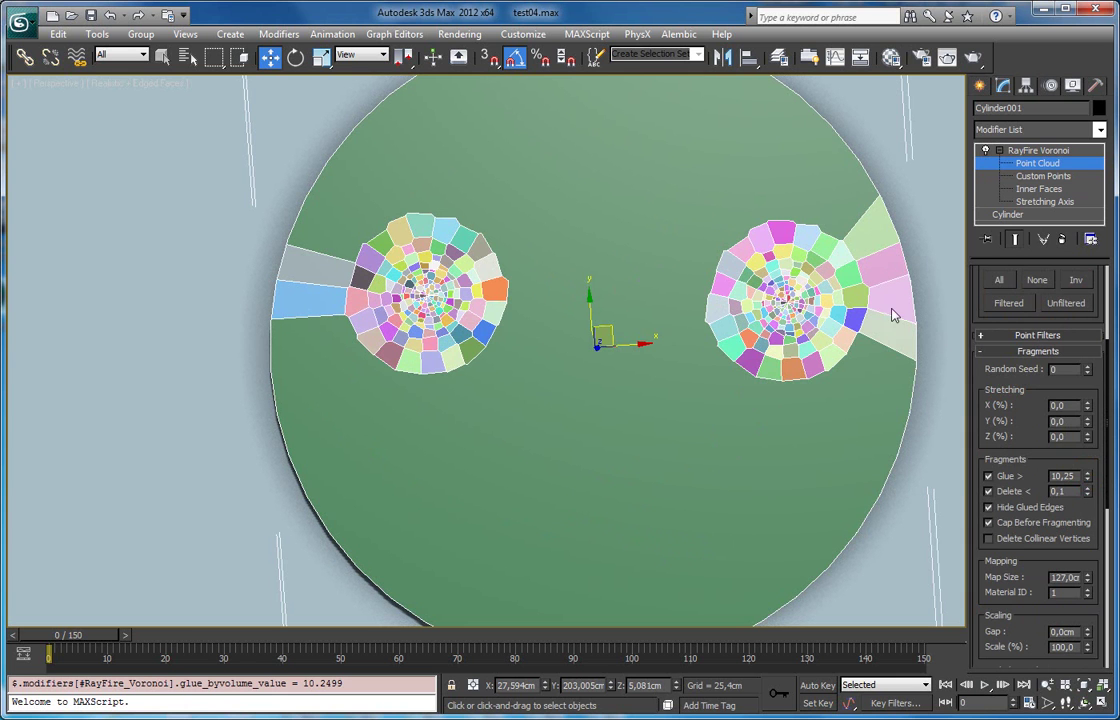
drag(1089, 484, 1085, 226)
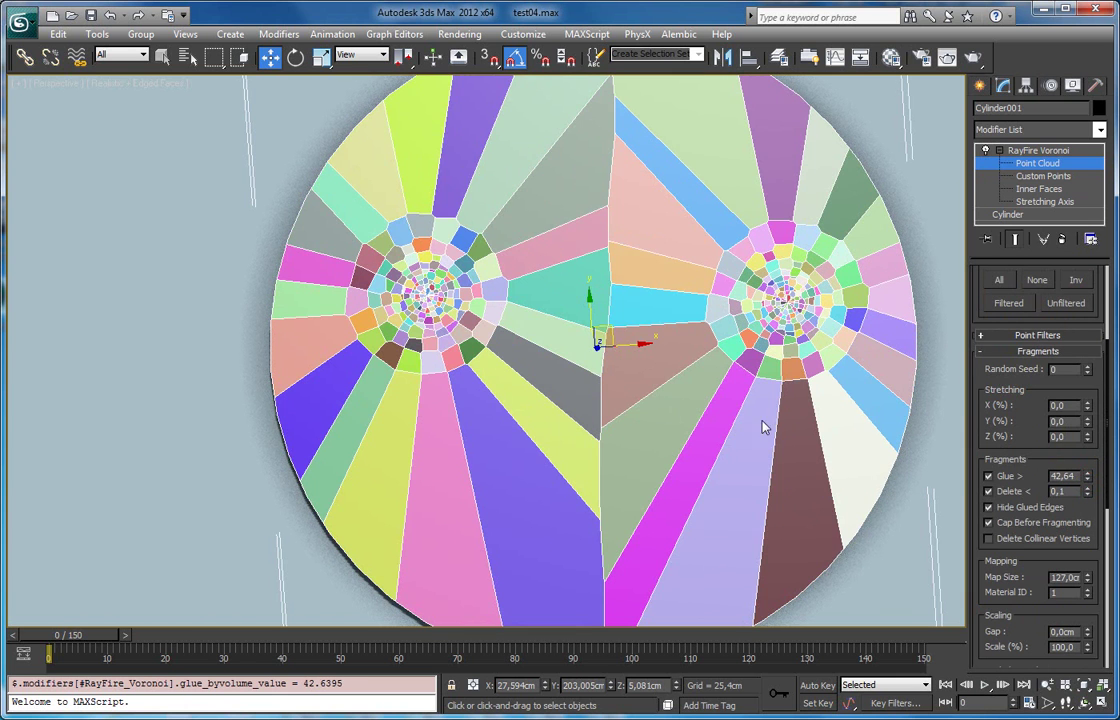
middle_drag(647, 428, 645, 368)
drag(1089, 481, 1074, 273)
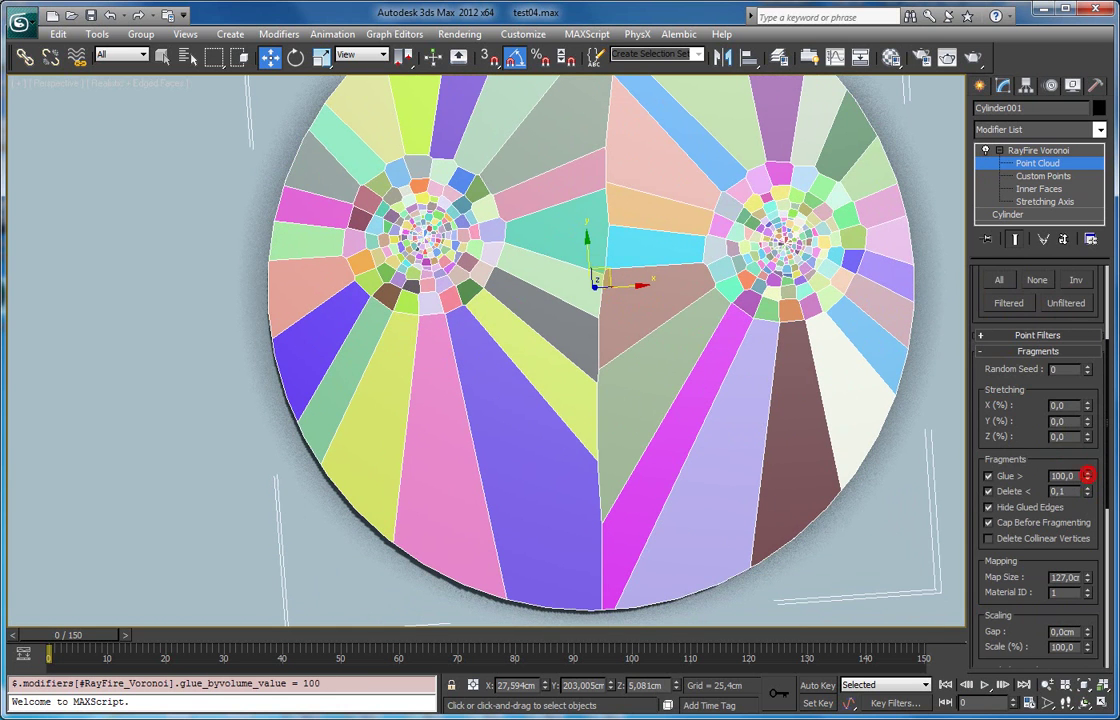
Lower the disc's volume glue threshold in stages through 27.106, 16.219 and 6.375 to 3.928
mouse_move(1076, 474)
mouse_down()
mouse_move(1089, 484)
mouse_move(1071, 494)
mouse_up()
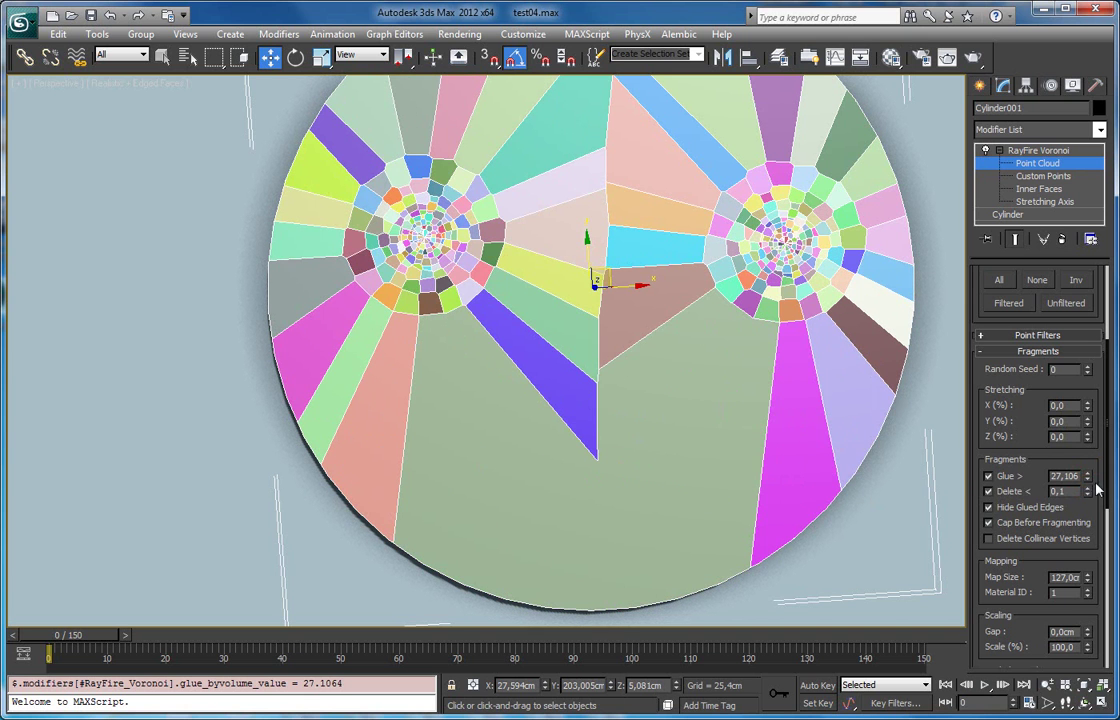
drag(1090, 487, 1085, 476)
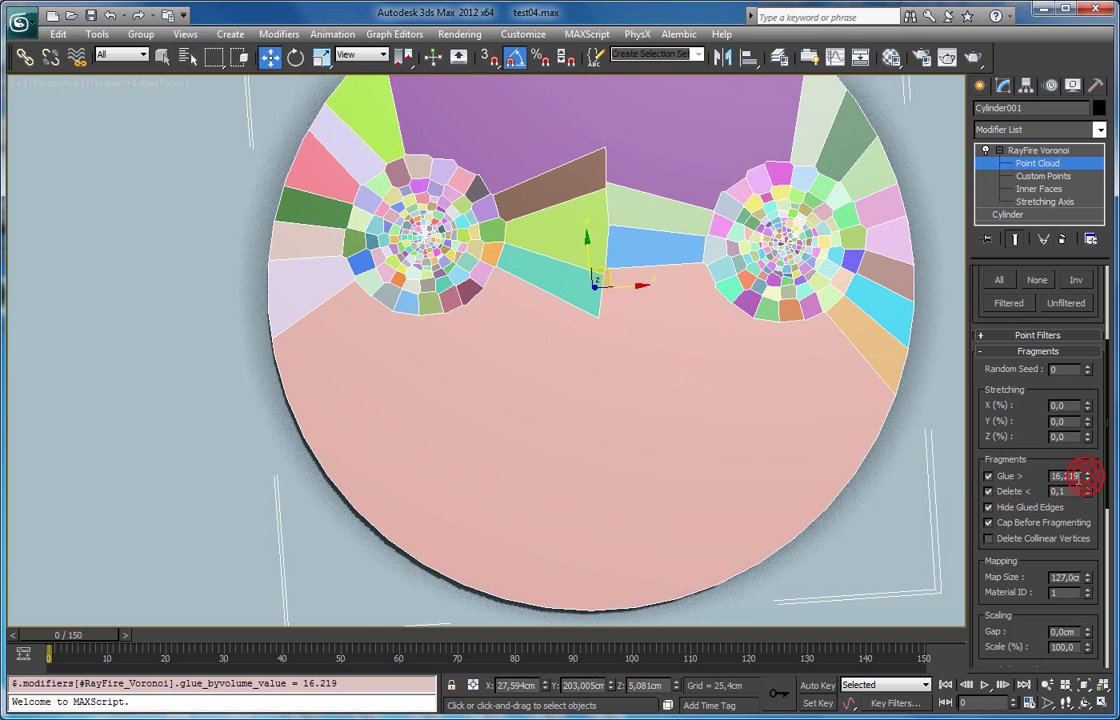
alt+middle_drag(445, 285, 385, 345)
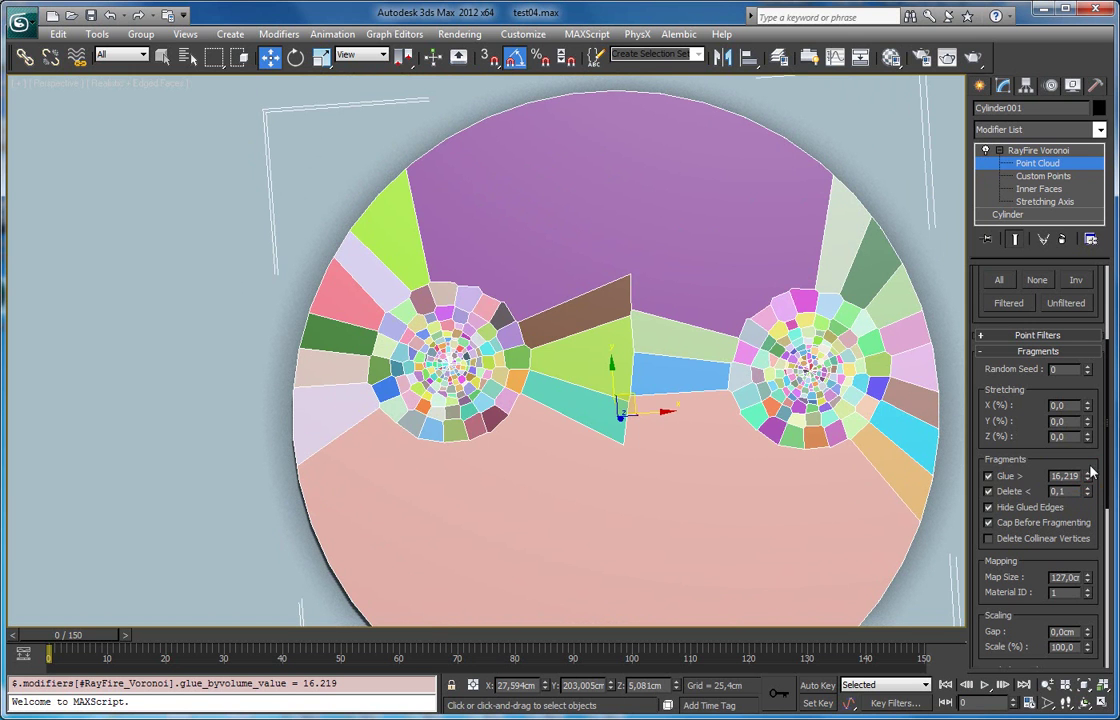
drag(1090, 481, 1088, 491)
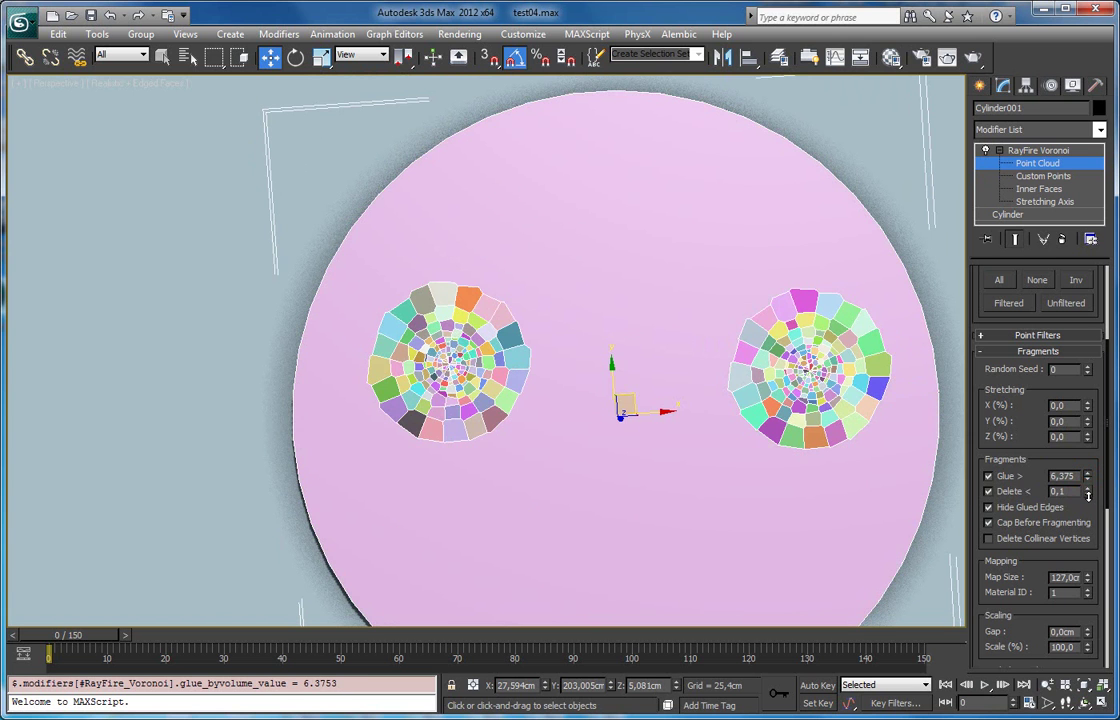
alt+middle_drag(757, 428, 503, 250)
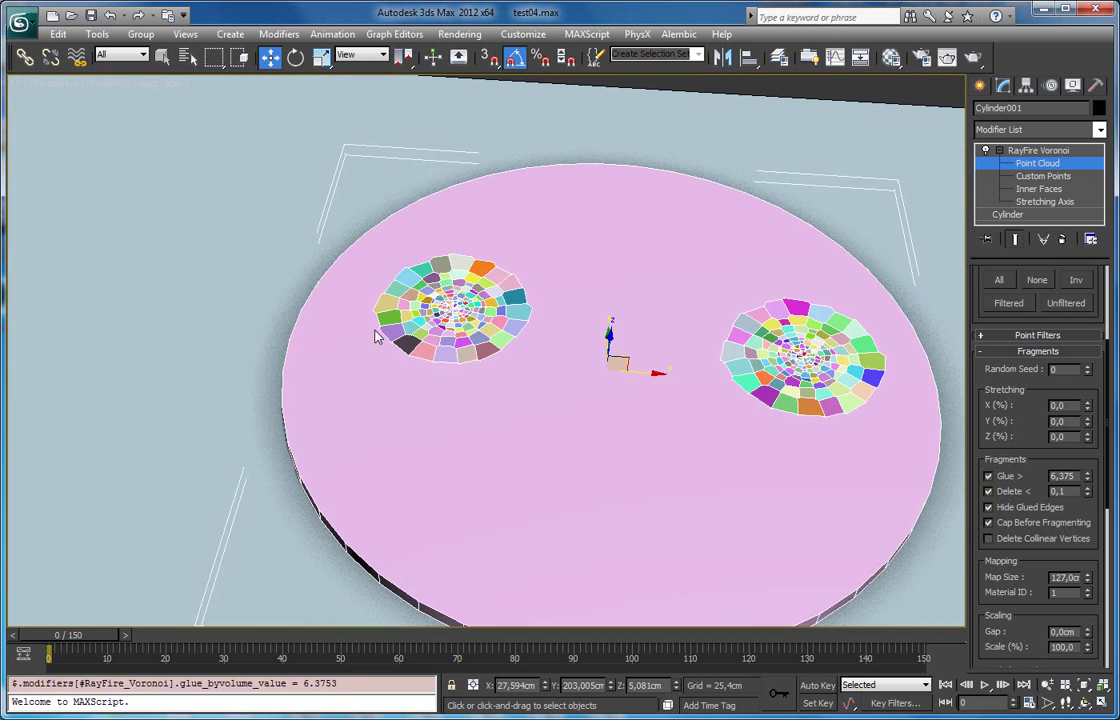
middle_drag(618, 378, 502, 377)
scroll(590, 301, up, 3)
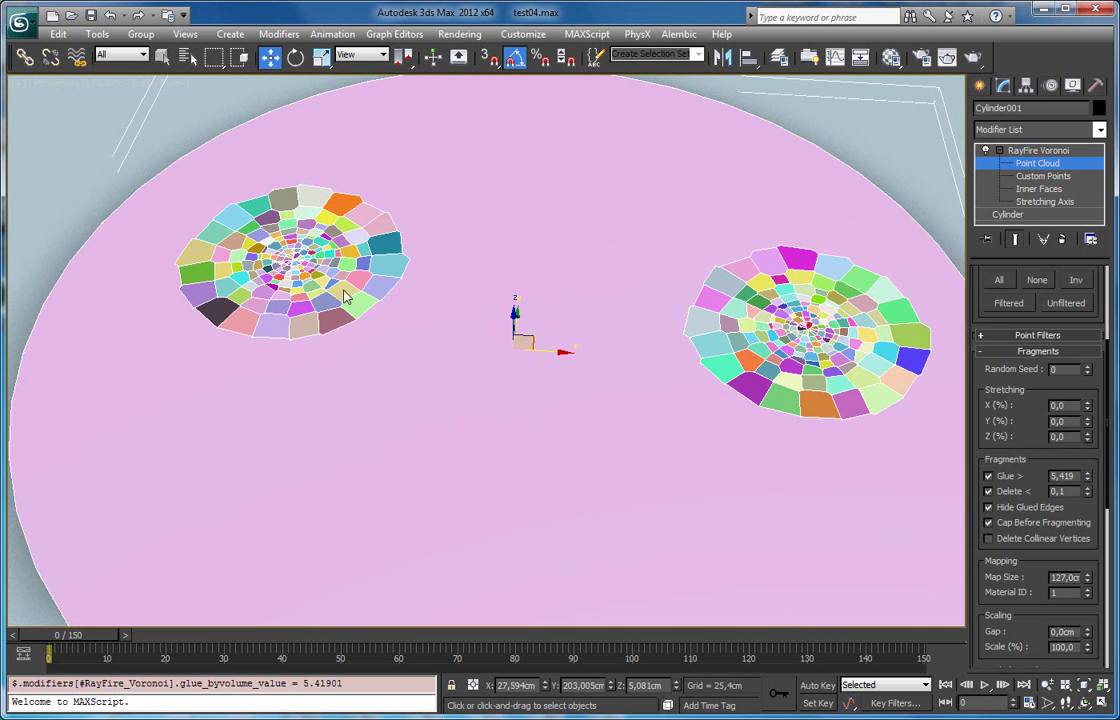
drag(1090, 478, 1067, 367)
drag(1066, 478, 1044, 455)
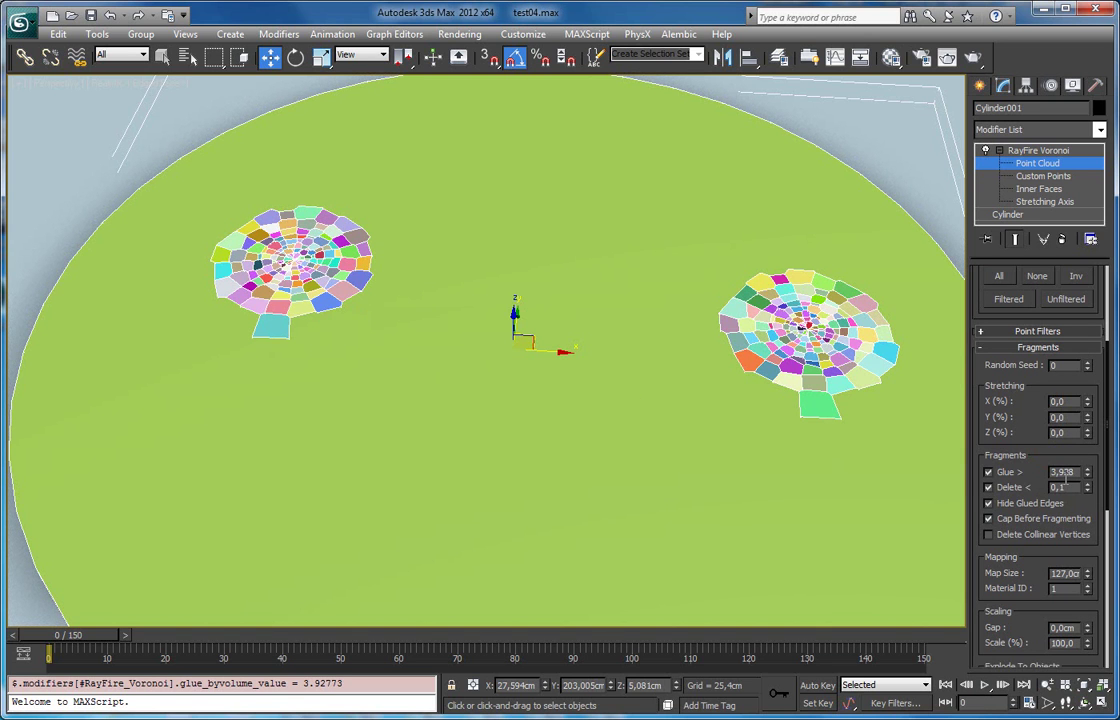
Explode the disc's fragments into separate objects and raise the large glued piece to a Z position of about 71.4 cm
drag(1022, 573, 997, 318)
click(1020, 500)
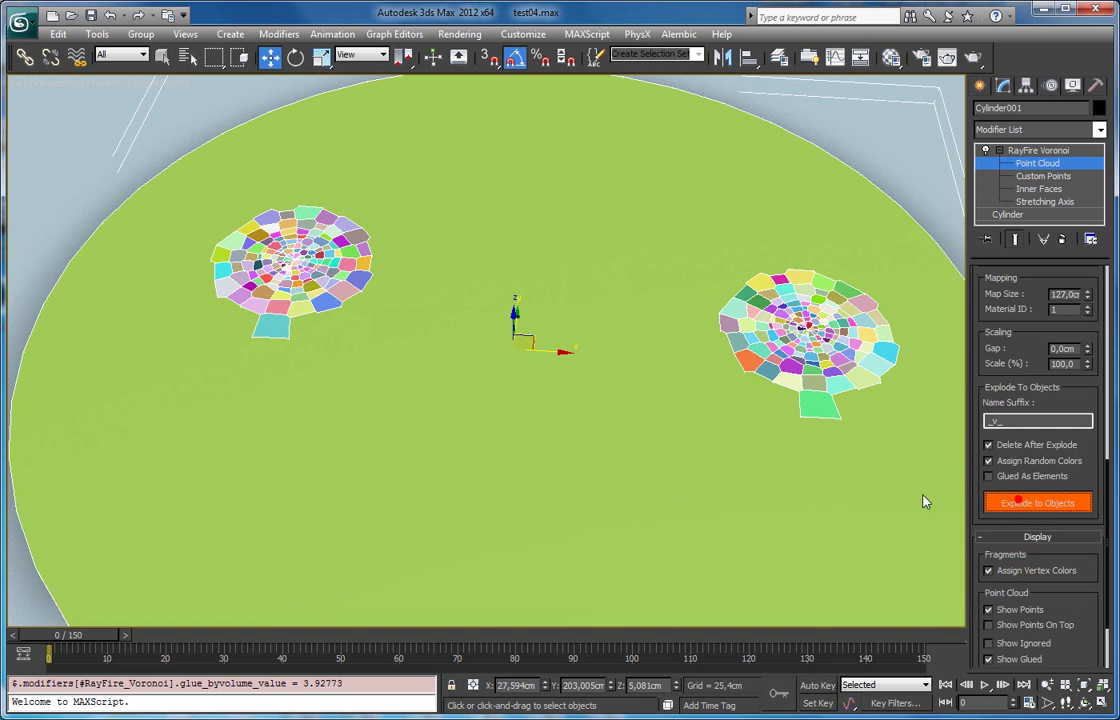
alt+middle_drag(562, 375, 558, 343)
click(558, 343)
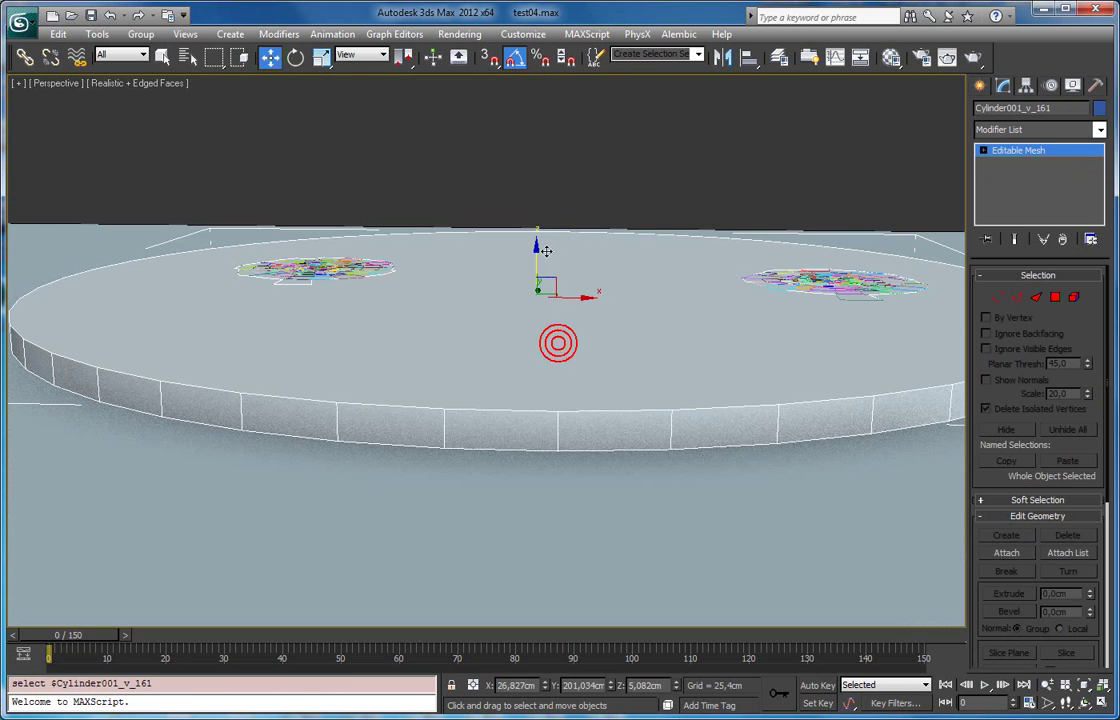
drag(536, 245, 537, 89)
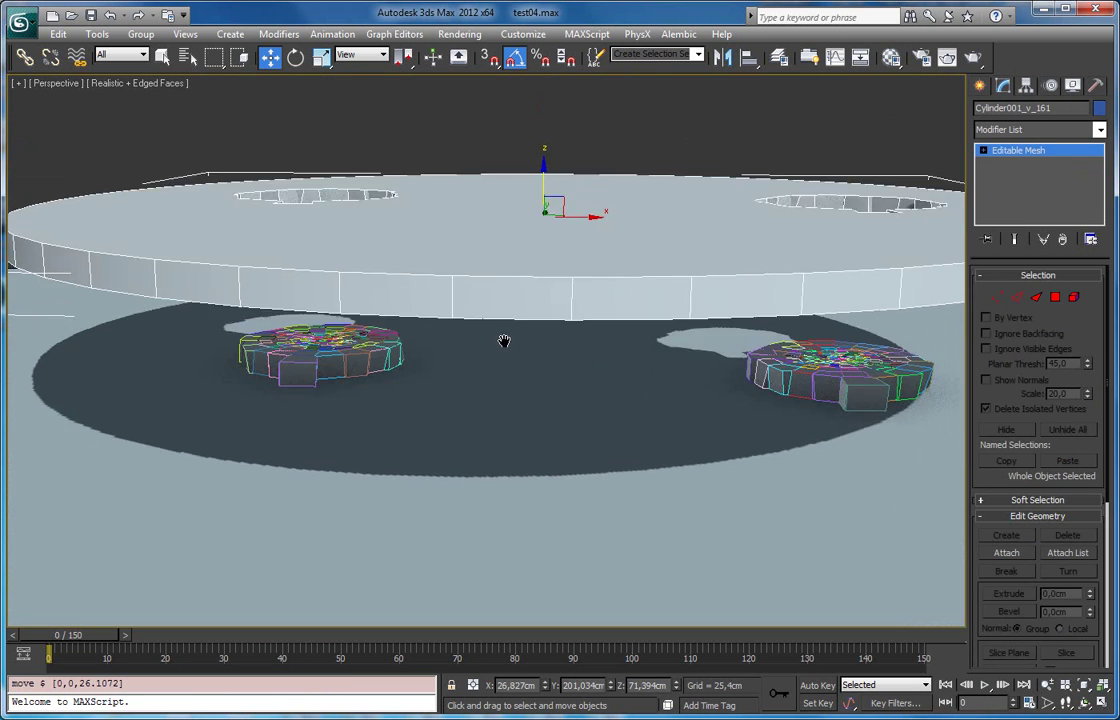
Select all the small fragments lying beneath the raised piece and look at them through its two holes
alt+middle_drag(502, 285, 499, 256)
click(283, 390)
drag(190, 345, 950, 467)
key(z)
scroll(668, 421, down, 1)
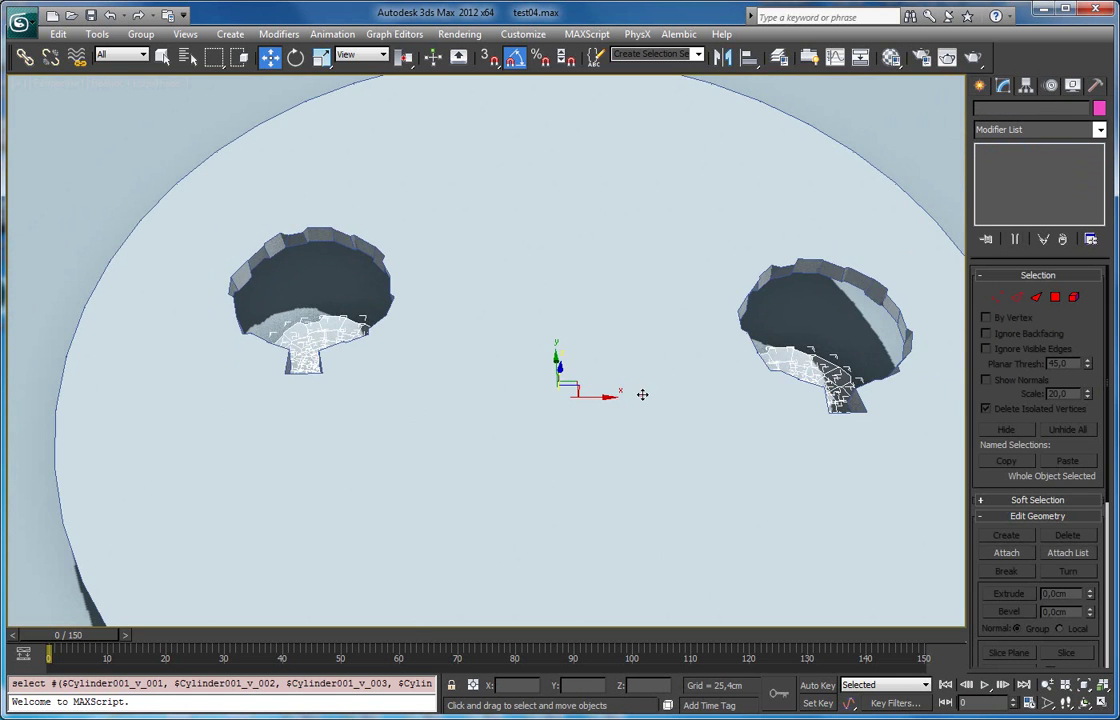
Reselect the large raised piece and examine its two holes from above and at an angle
click(643, 396)
scroll(643, 396, down, 3)
alt+middle_drag(643, 396, 640, 452)
mouse_move(540, 386)
alt+middle_down()
mouse_move(595, 312)
mouse_move(732, 265)
mouse_move(635, 287)
mouse_move(552, 289)
mouse_move(545, 387)
mouse_move(529, 387)
alt+middle_up()
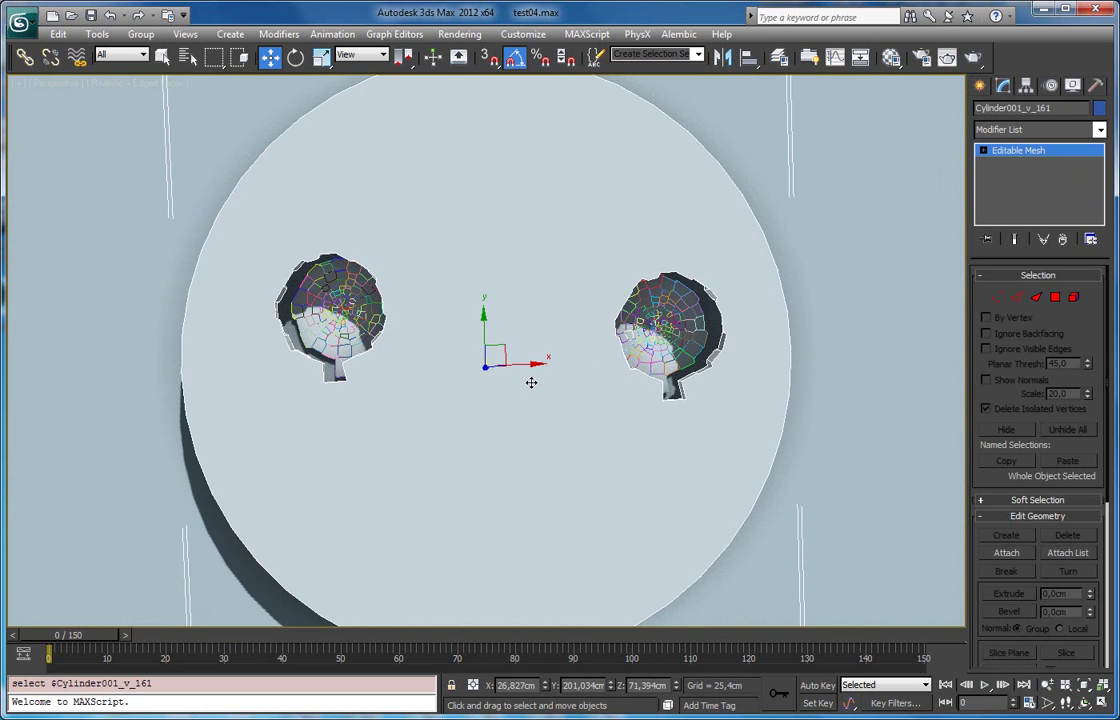
alt+middle_drag(738, 361, 675, 310)
alt+middle_drag(633, 356, 606, 380)
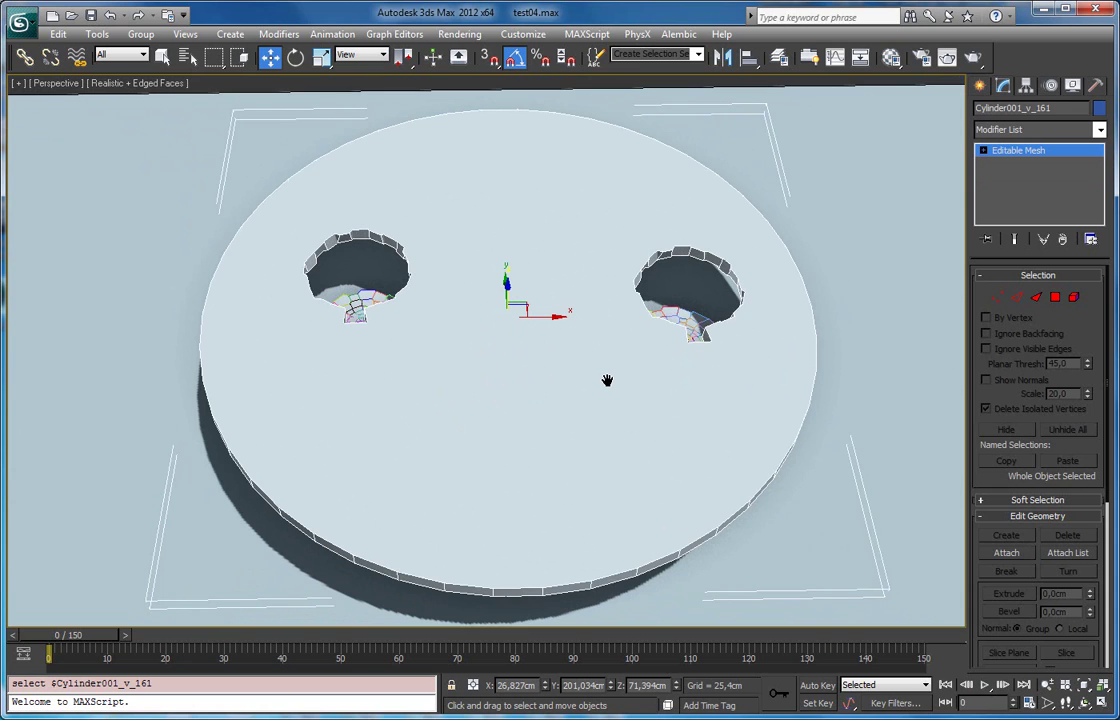